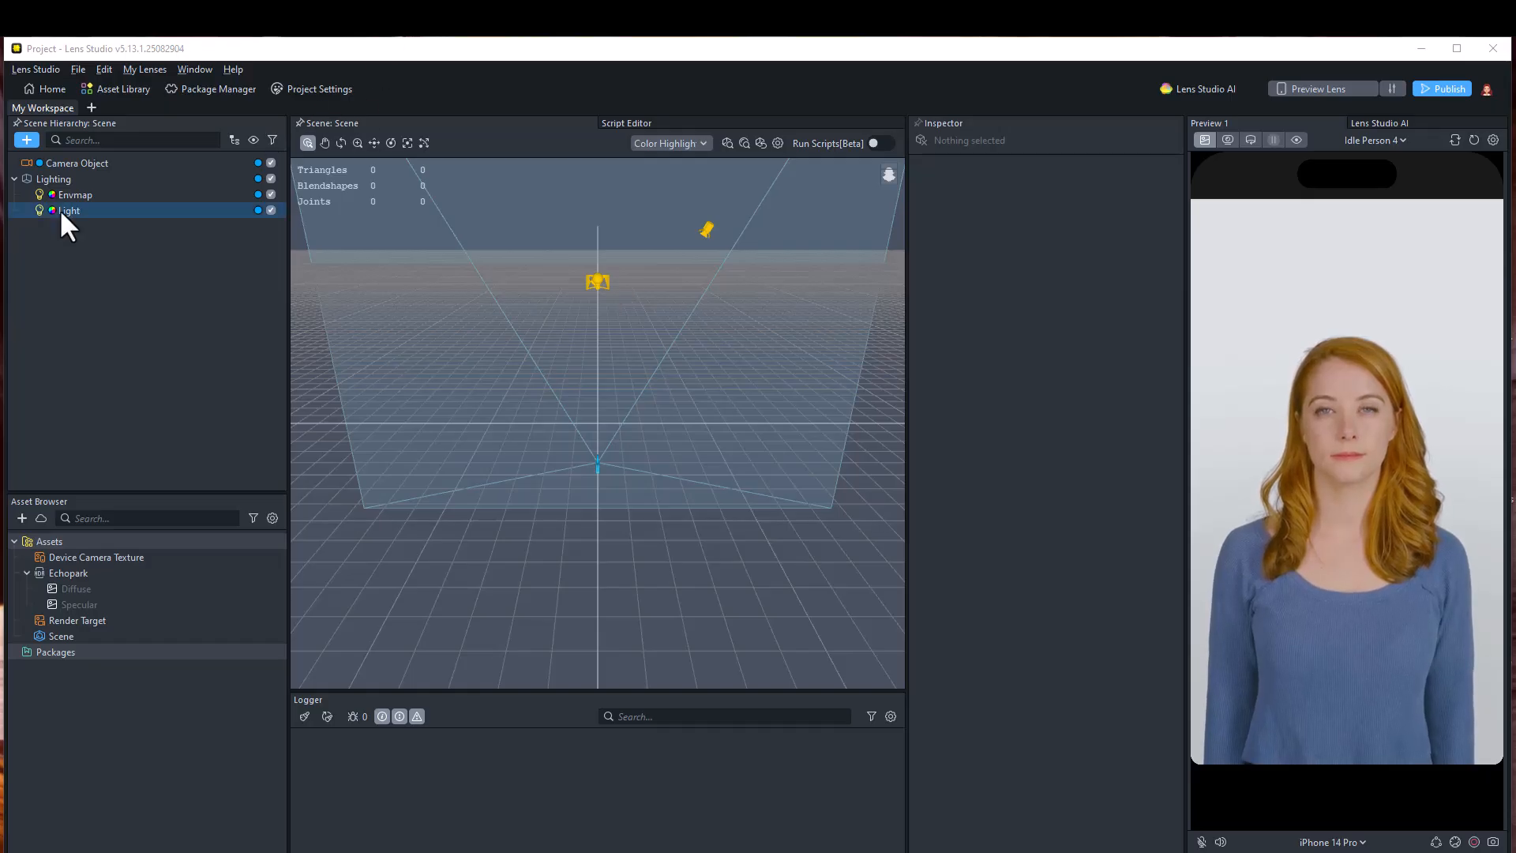
Search the Asset Library for "suite" to check the Bitmoji Suite package, then close the library
{"action": "left_click", "coordinate": [103, 89]}
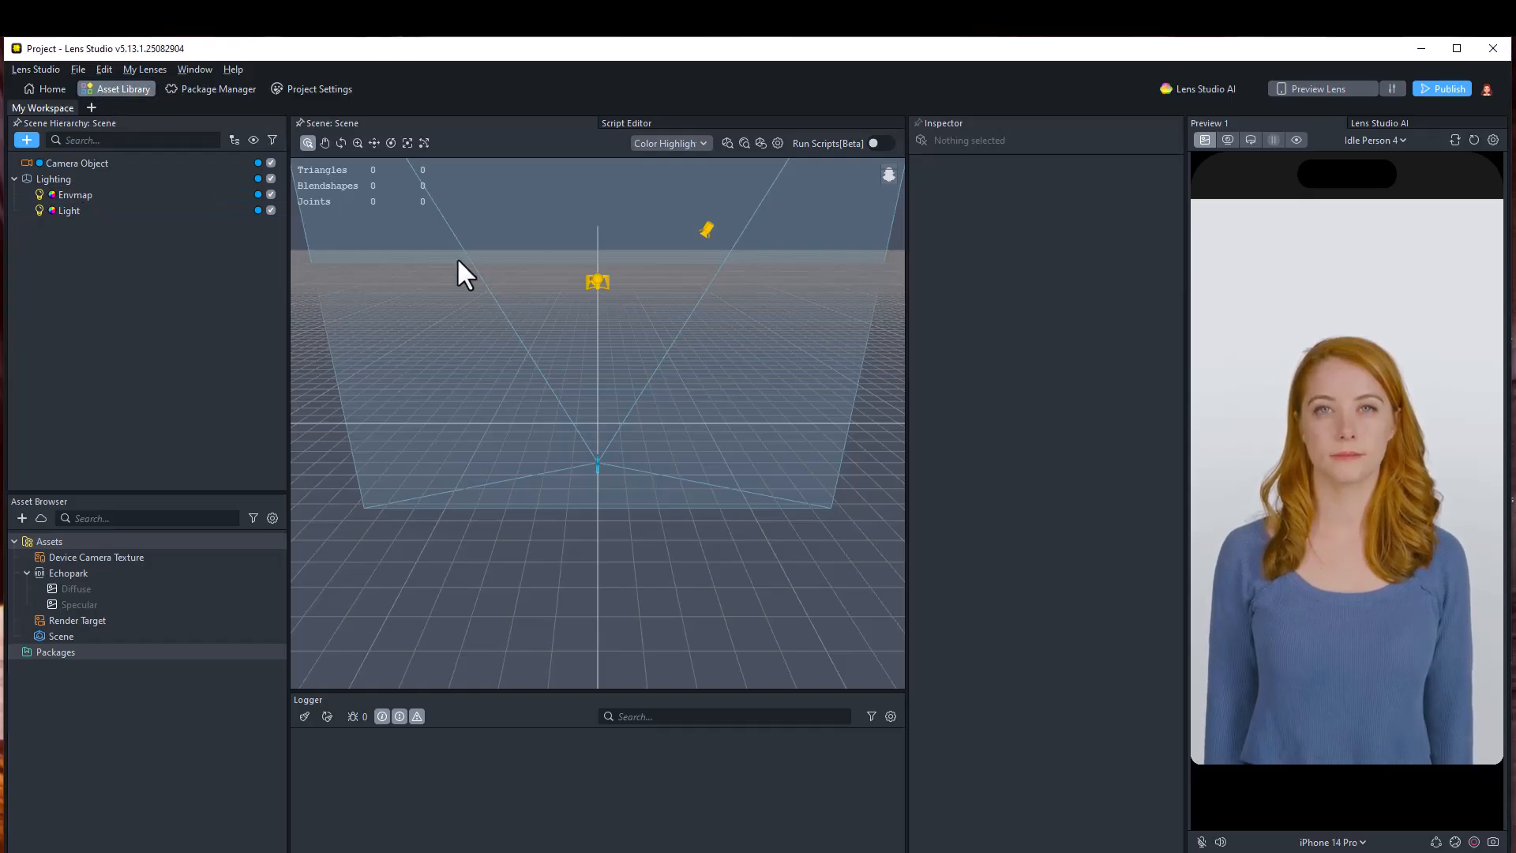
{"action": "left_click", "coordinate": [391, 206]}
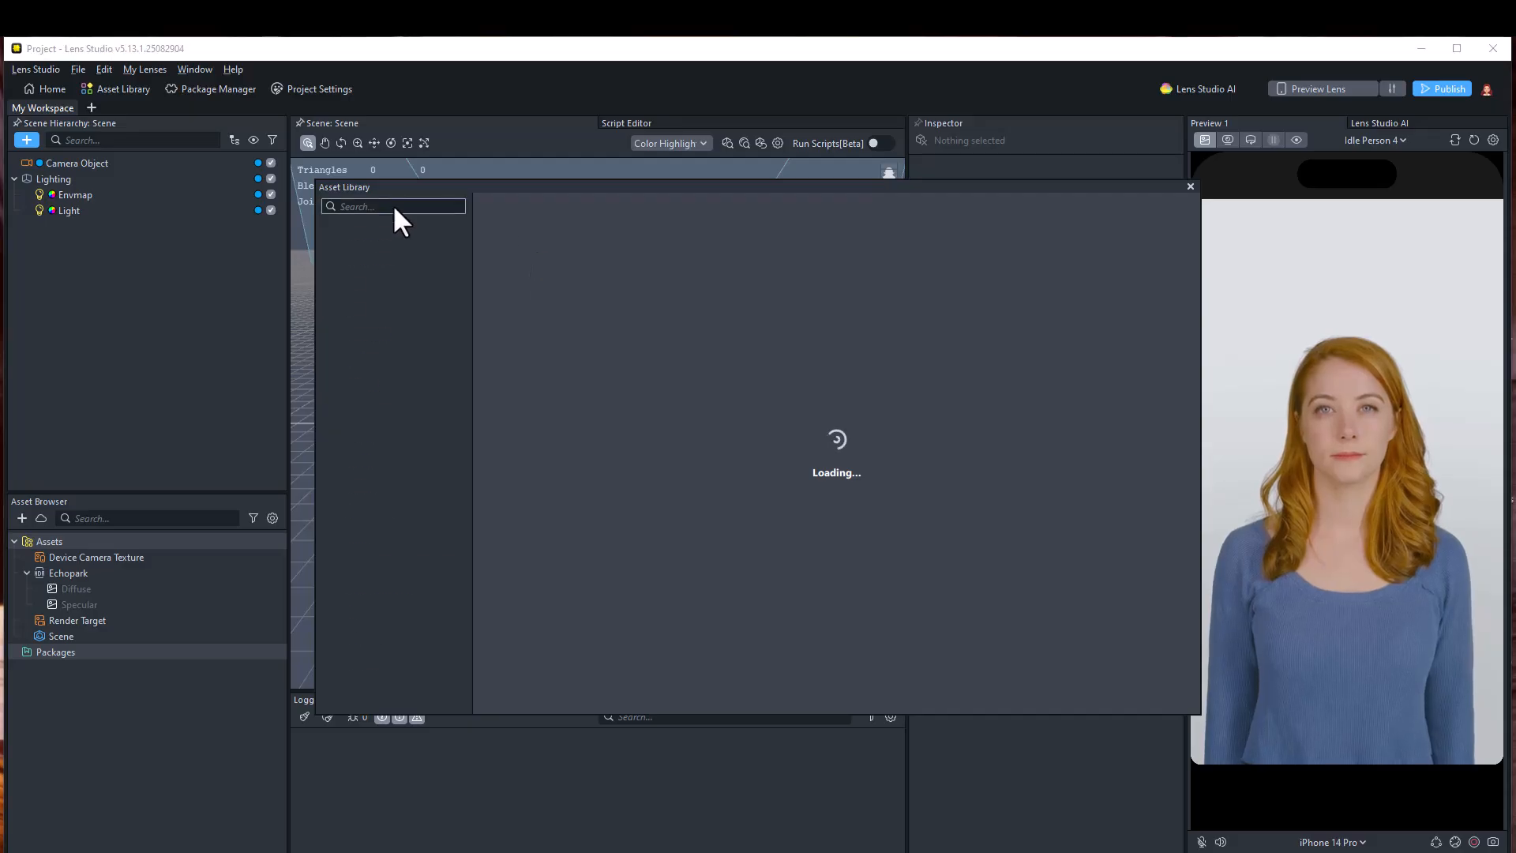
{"action": "type", "text": "سعهف"}
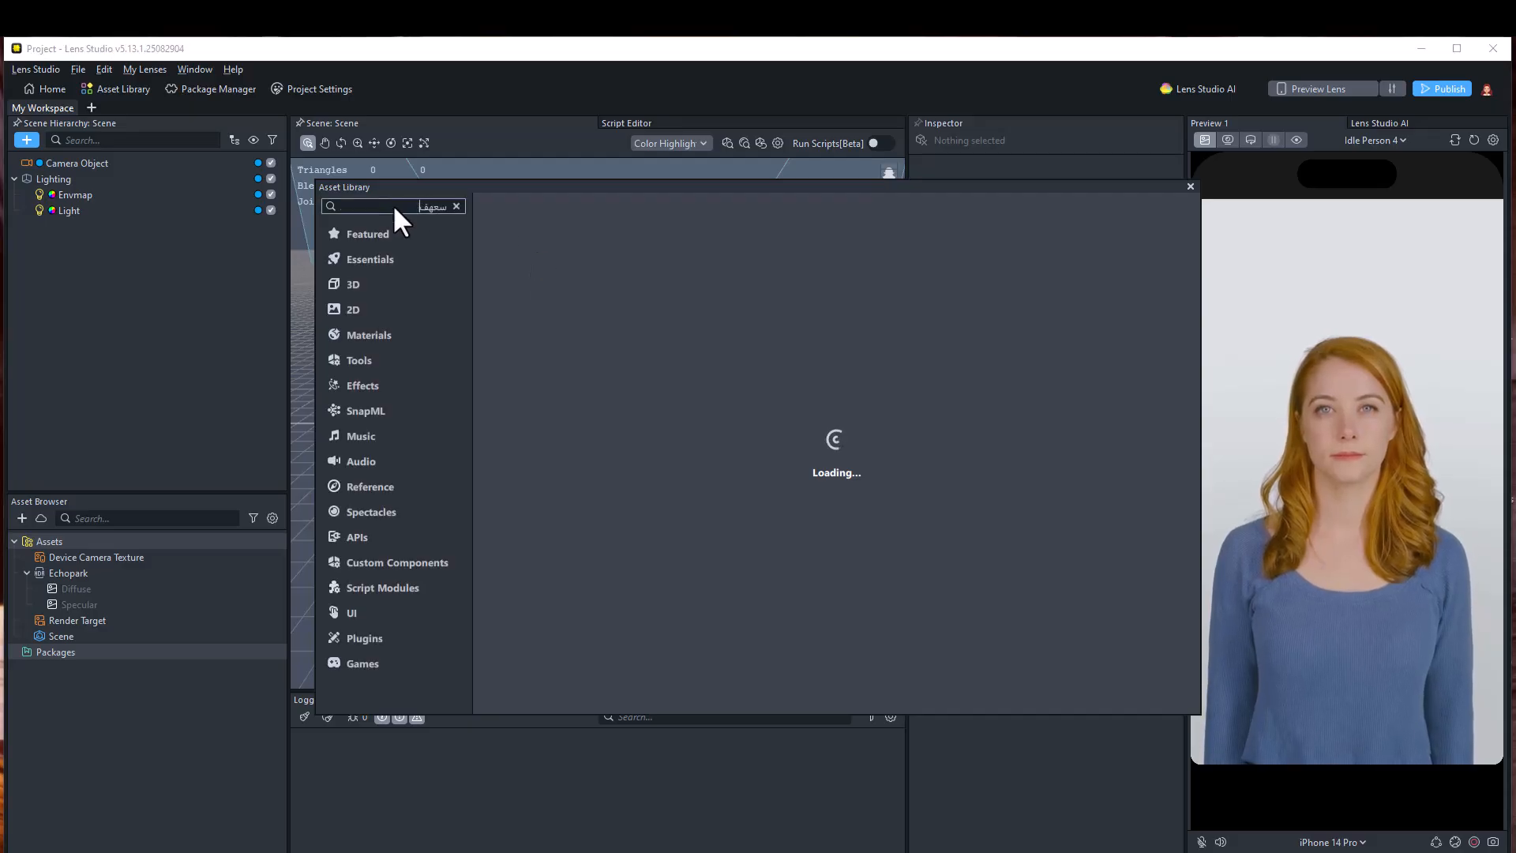
{"action": "key", "text": "BackSpace"}
{"action": "key", "text": "BackSpace"}
{"action": "key", "text": "BackSpace"}
{"action": "key", "text": "BackSpace"}
{"action": "type", "text": "suite"}
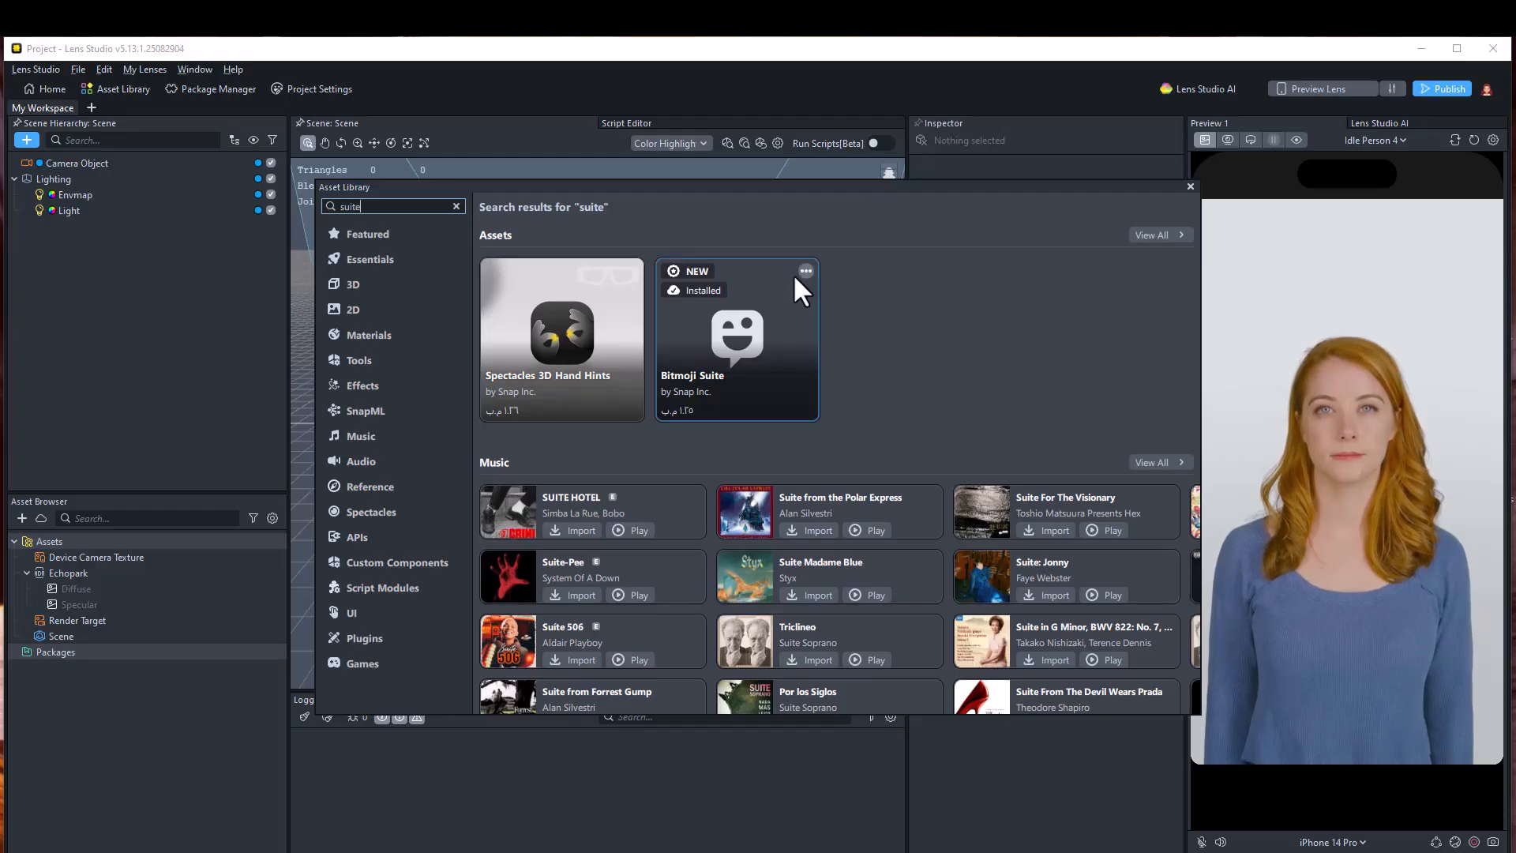
{"action": "left_click", "coordinate": [1190, 186]}
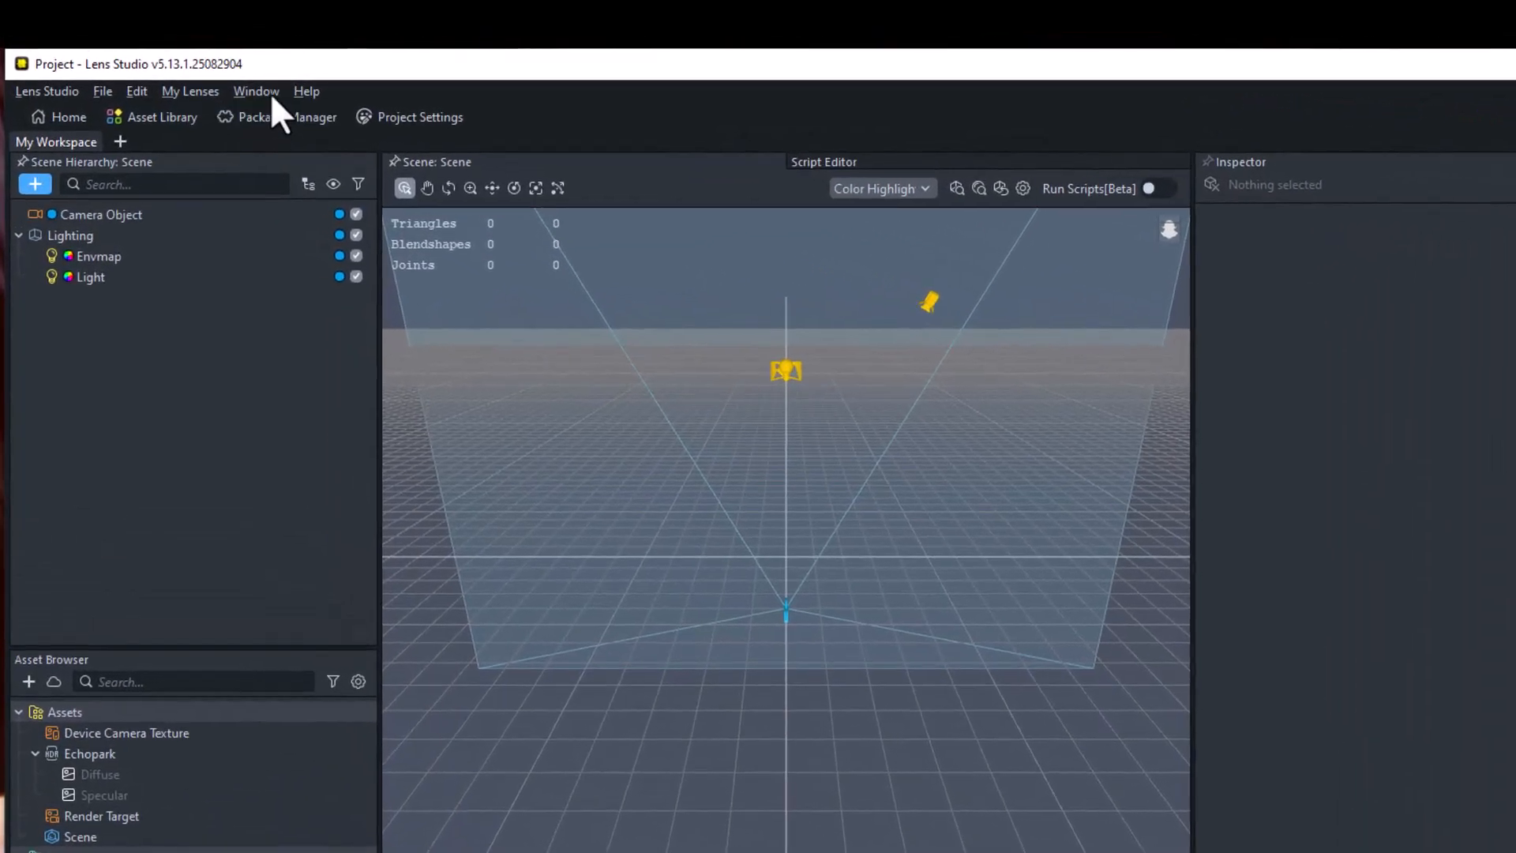
Open the Bitmoji Suite editor and add a Bitmoji 3D component to the scene
{"action": "left_click", "coordinate": [197, 70]}
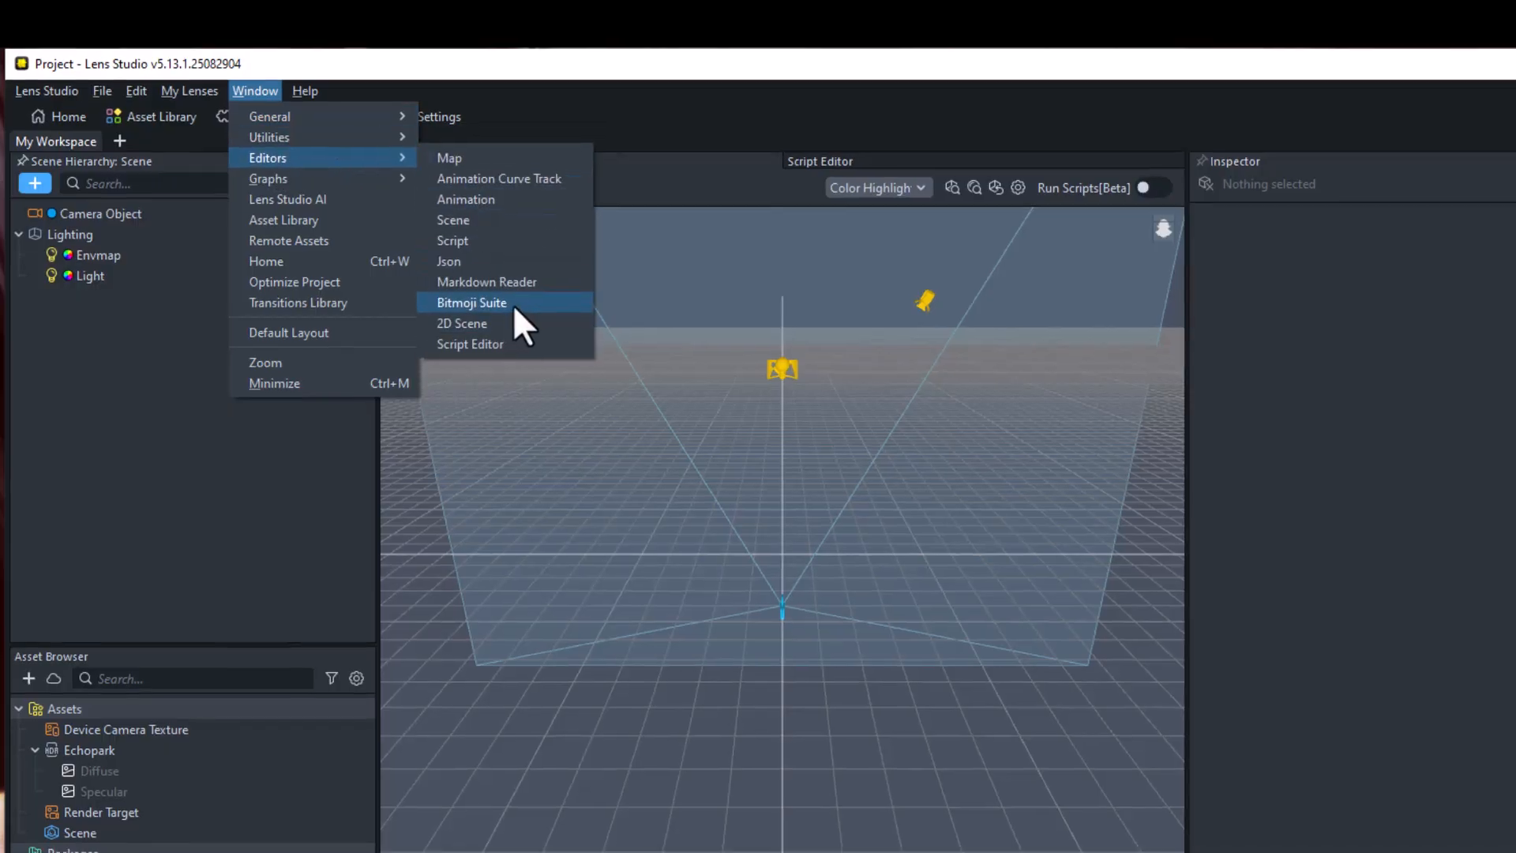
{"action": "left_click", "coordinate": [509, 306]}
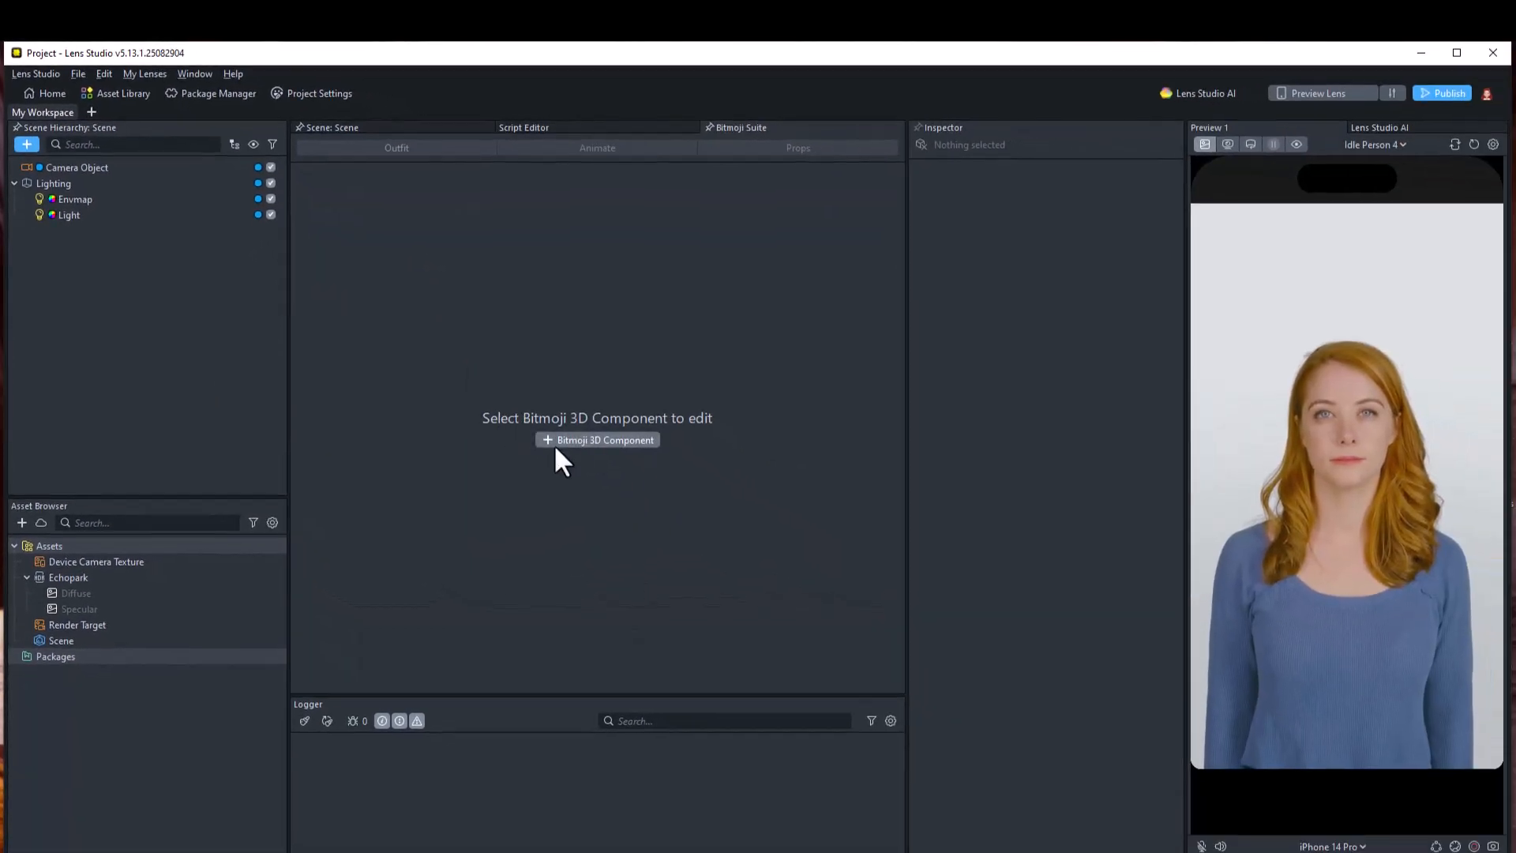
{"action": "left_click", "coordinate": [575, 436]}
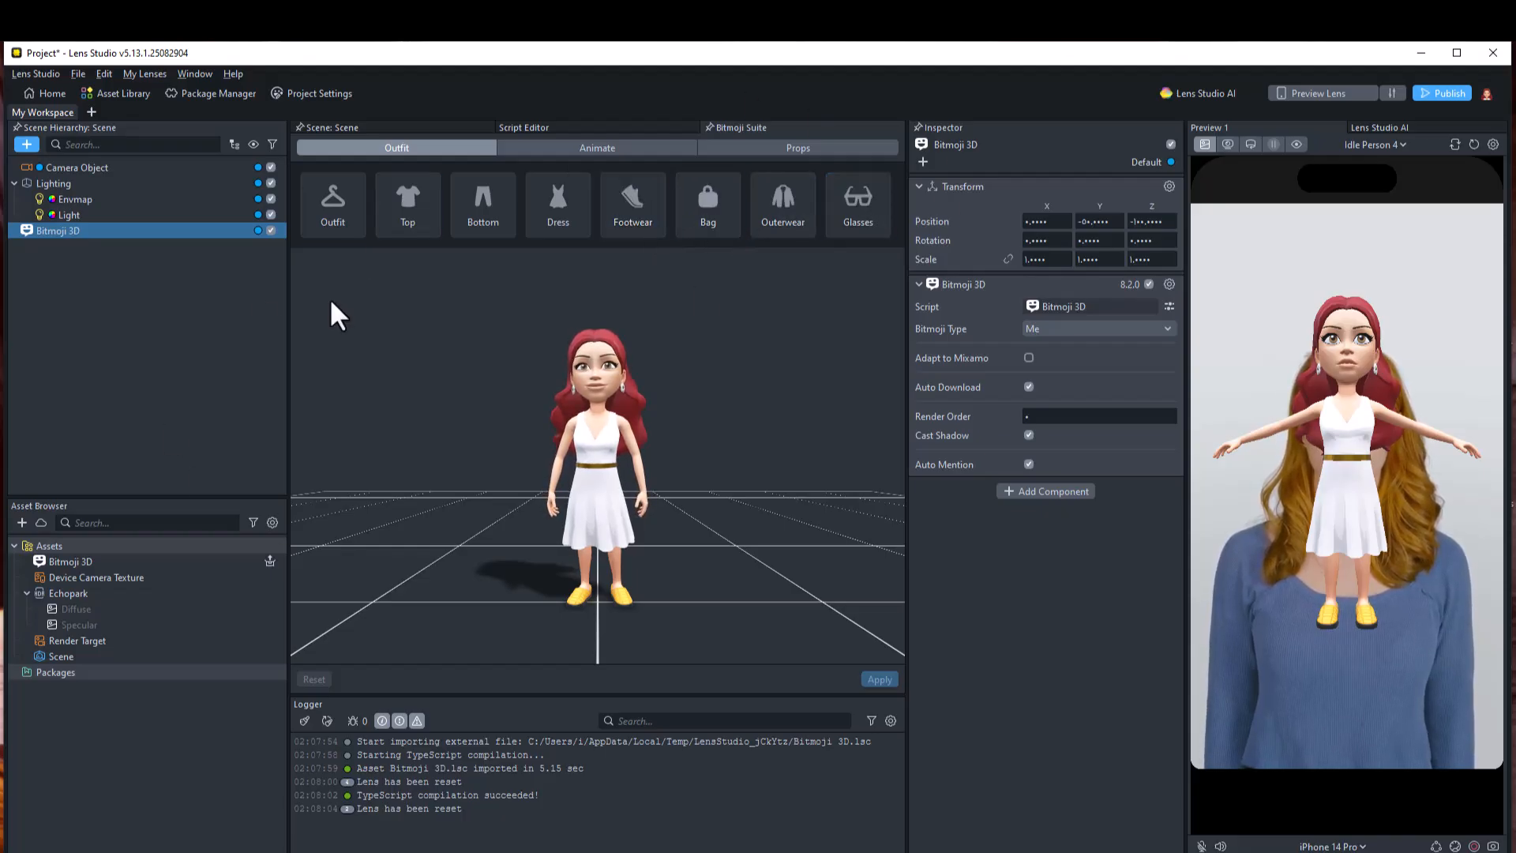
Browse the Bitmoji's dress and bottom outfit options in the Outfit section
{"action": "left_click", "coordinate": [548, 210]}
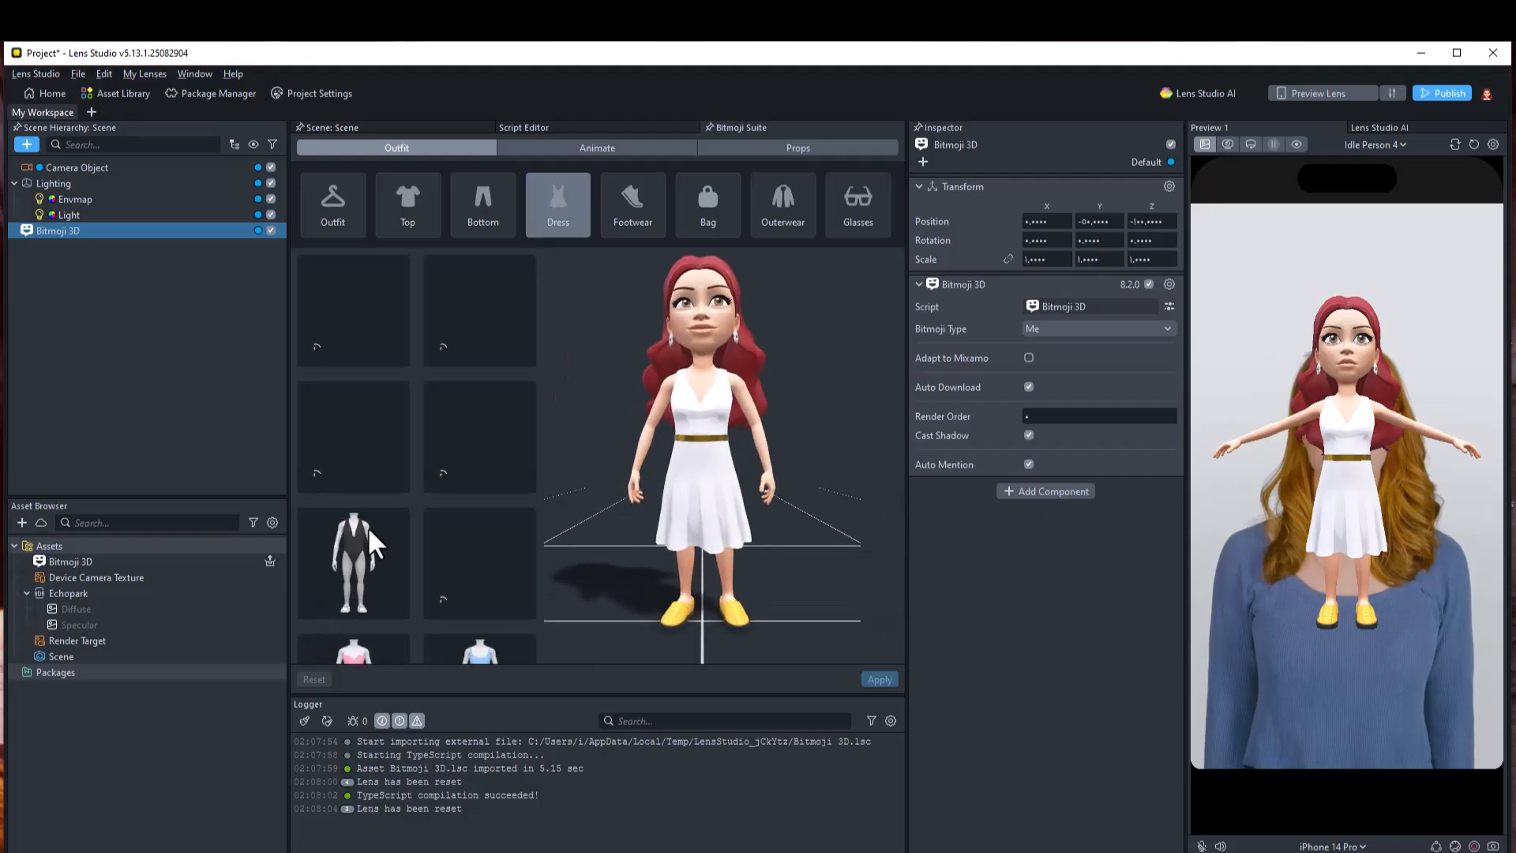
{"action": "scroll", "coordinate": [382, 506], "scroll_direction": "down", "scroll_amount": 4}
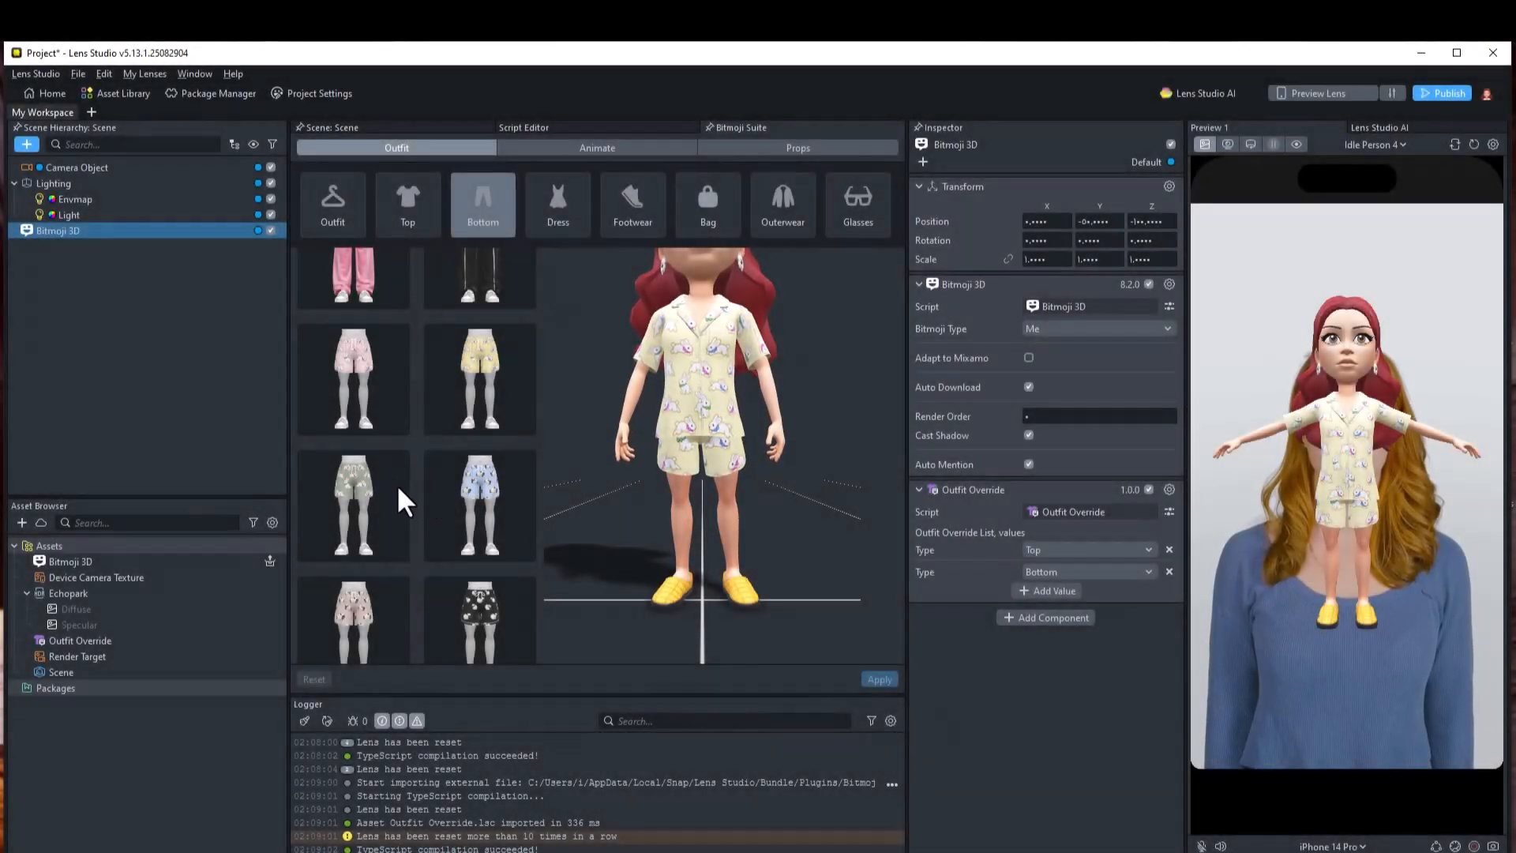
{"action": "scroll", "coordinate": [397, 493], "scroll_direction": "down", "scroll_amount": 10}
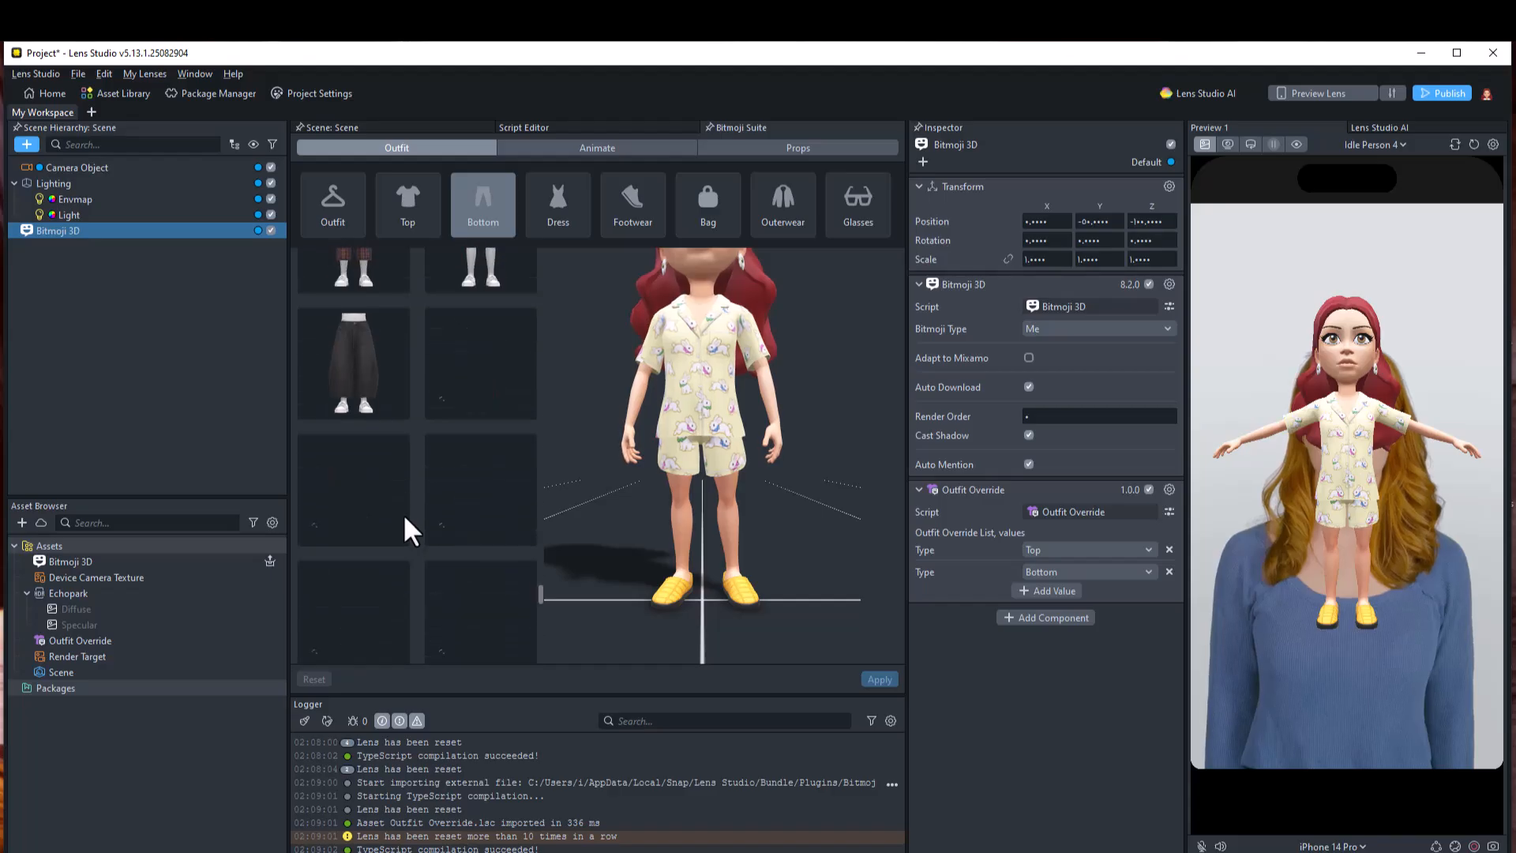
{"action": "left_click", "coordinate": [561, 194]}
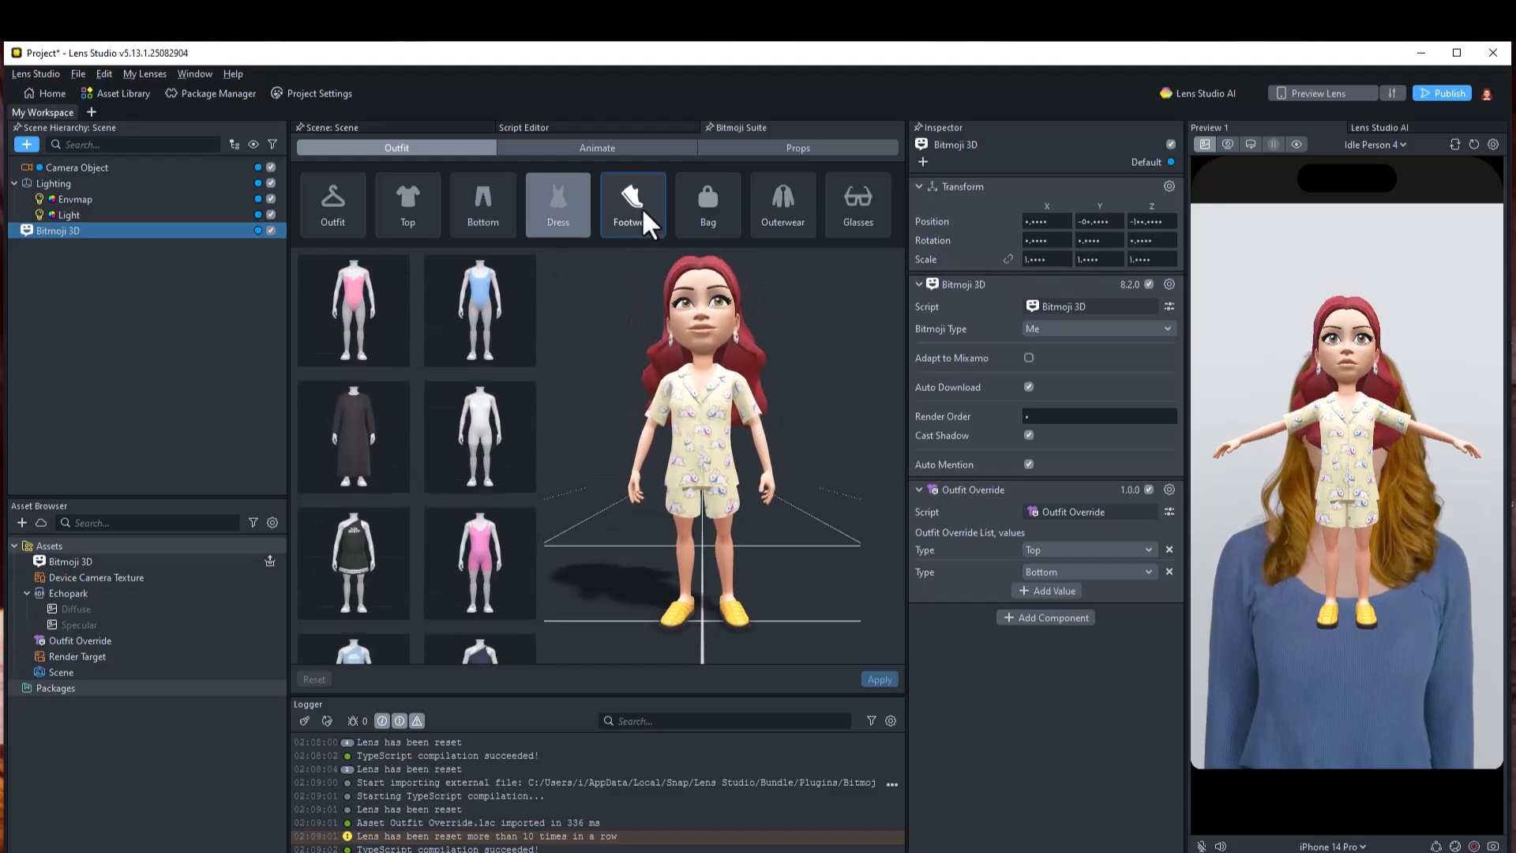
{"action": "scroll", "coordinate": [430, 488], "scroll_direction": "down", "scroll_amount": 10}
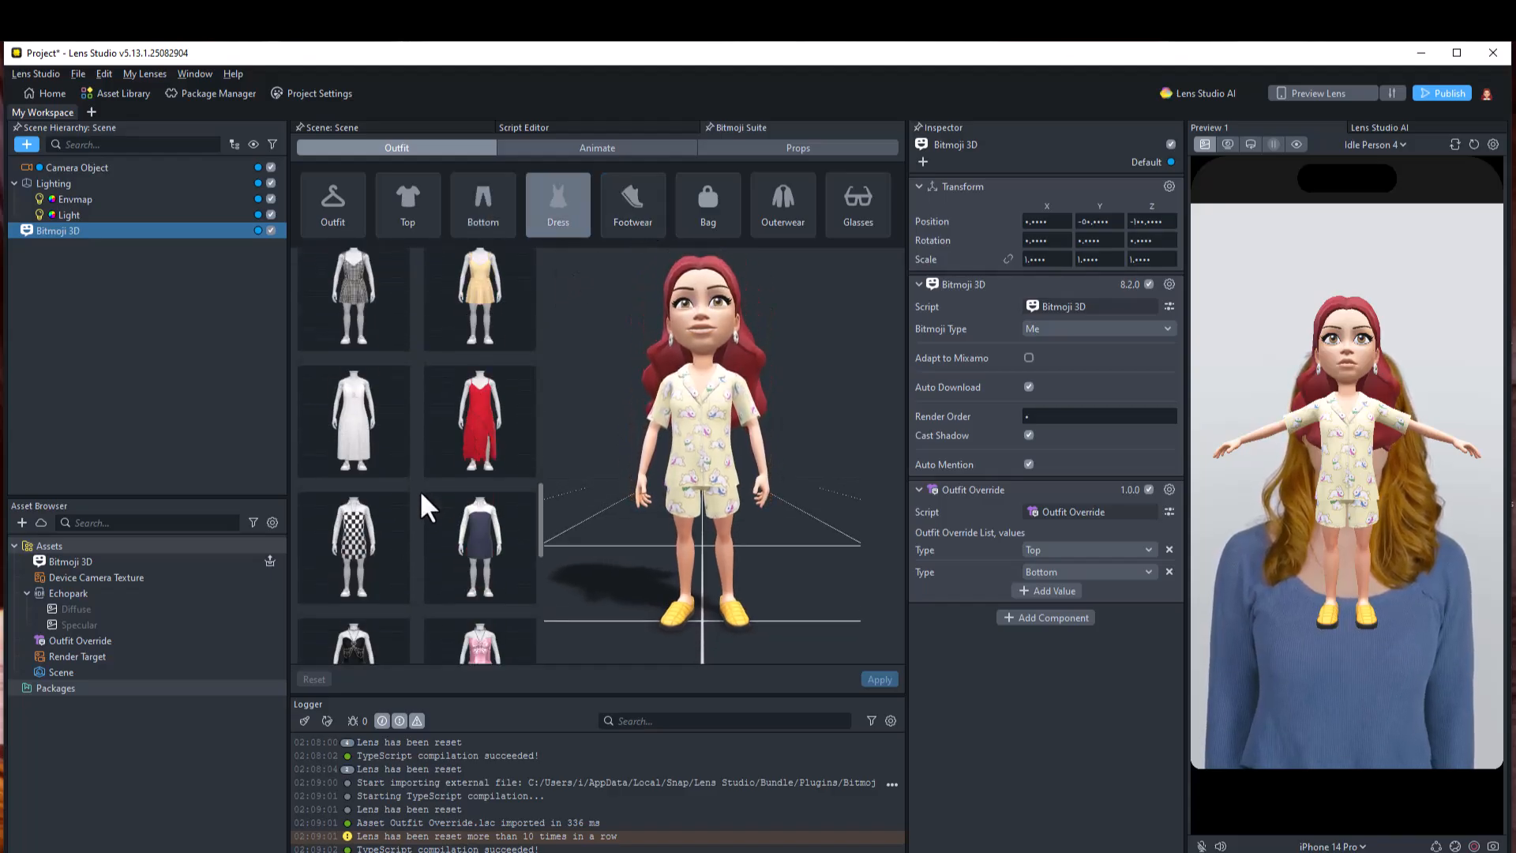
{"action": "scroll", "coordinate": [419, 491], "scroll_direction": "down", "scroll_amount": 10}
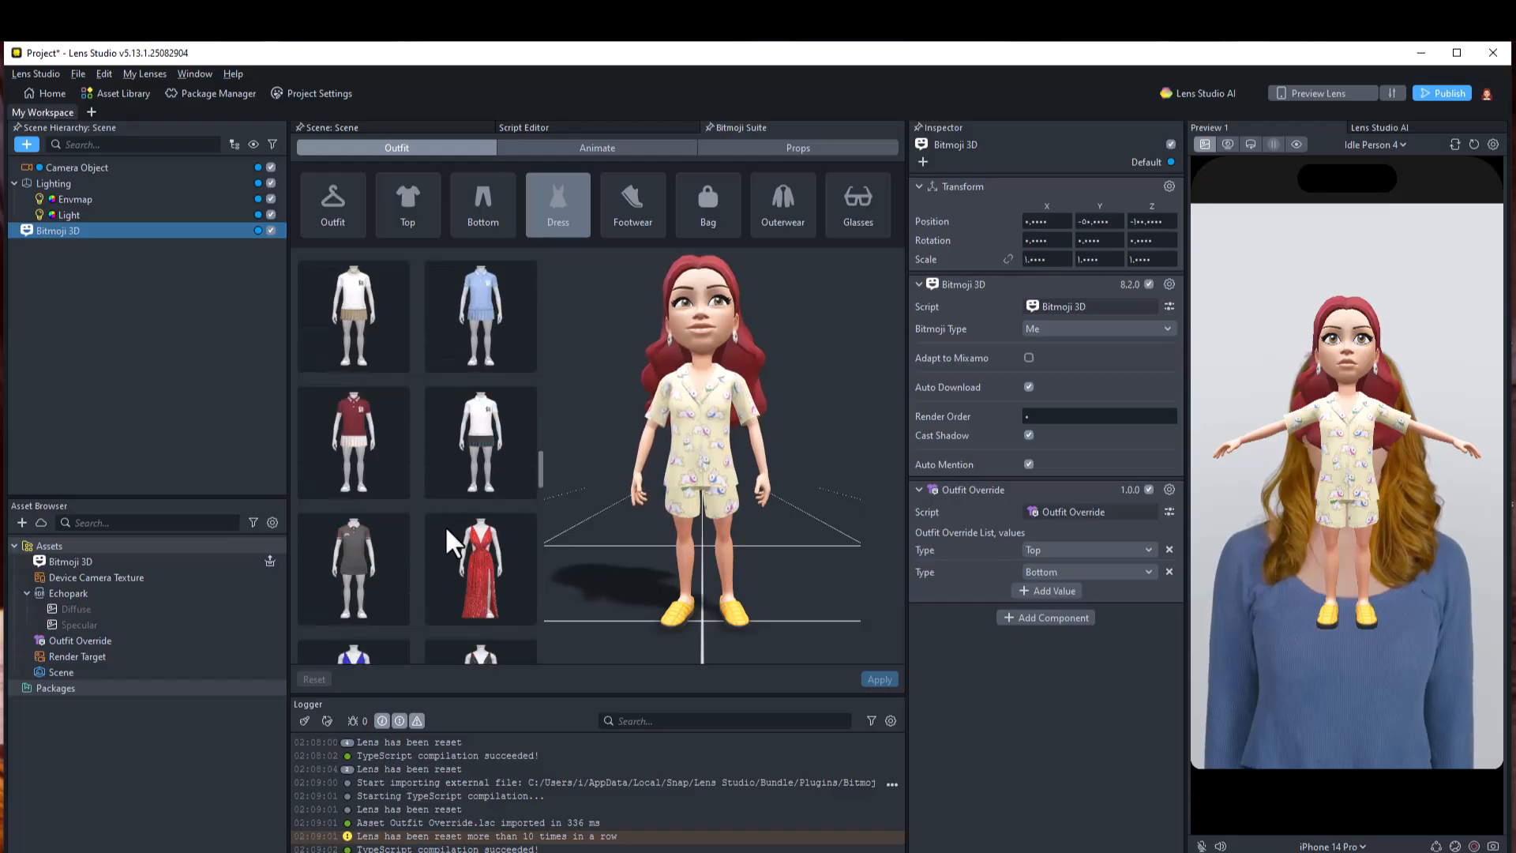
{"action": "scroll", "coordinate": [447, 530], "scroll_direction": "down", "scroll_amount": 3}
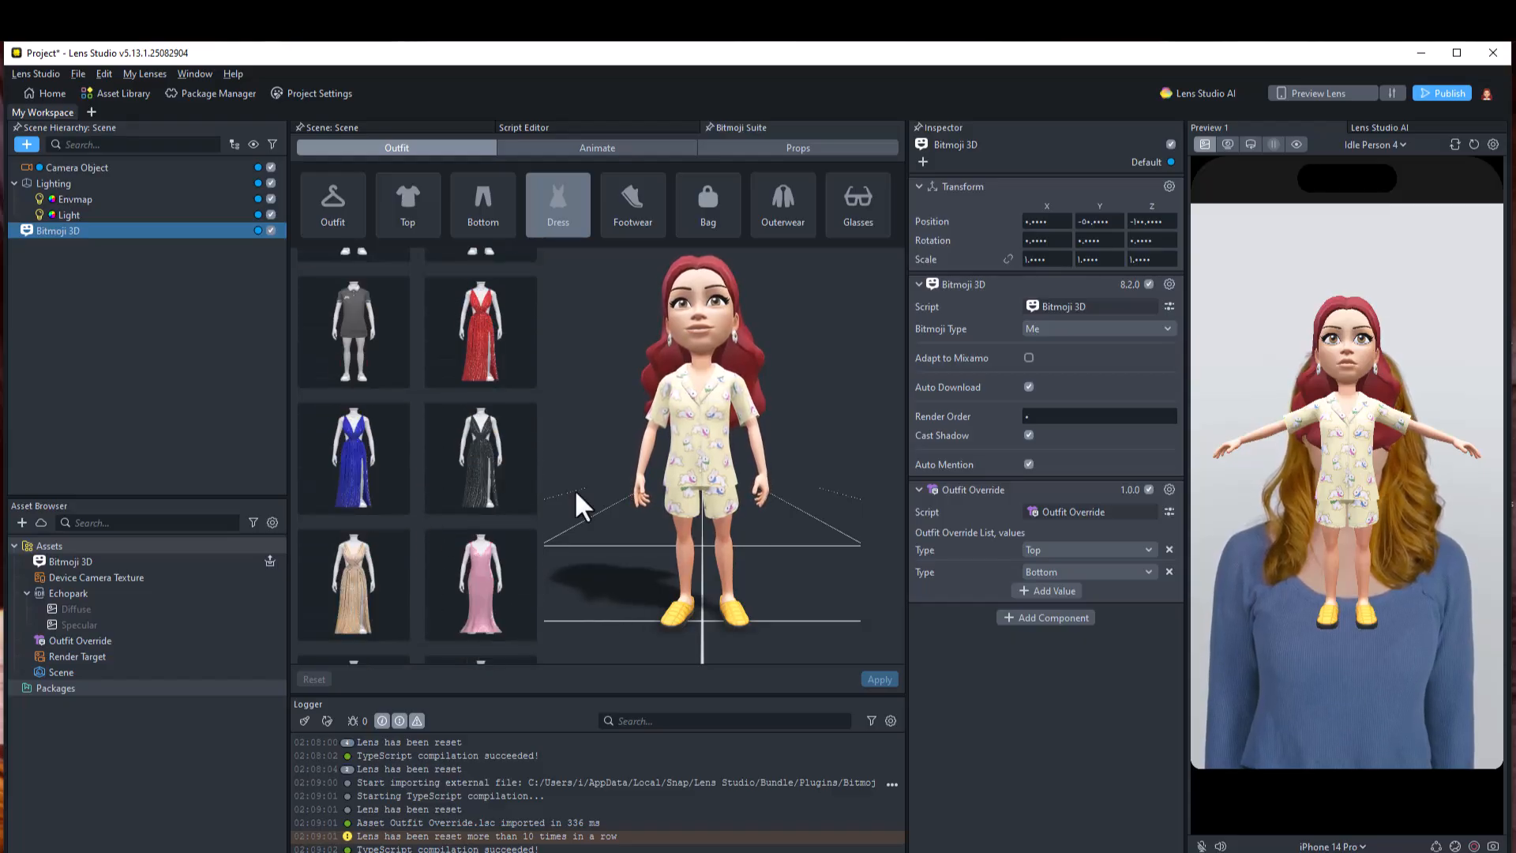
Open the Animation Library and browse the Actions animations
{"action": "left_click", "coordinate": [597, 152]}
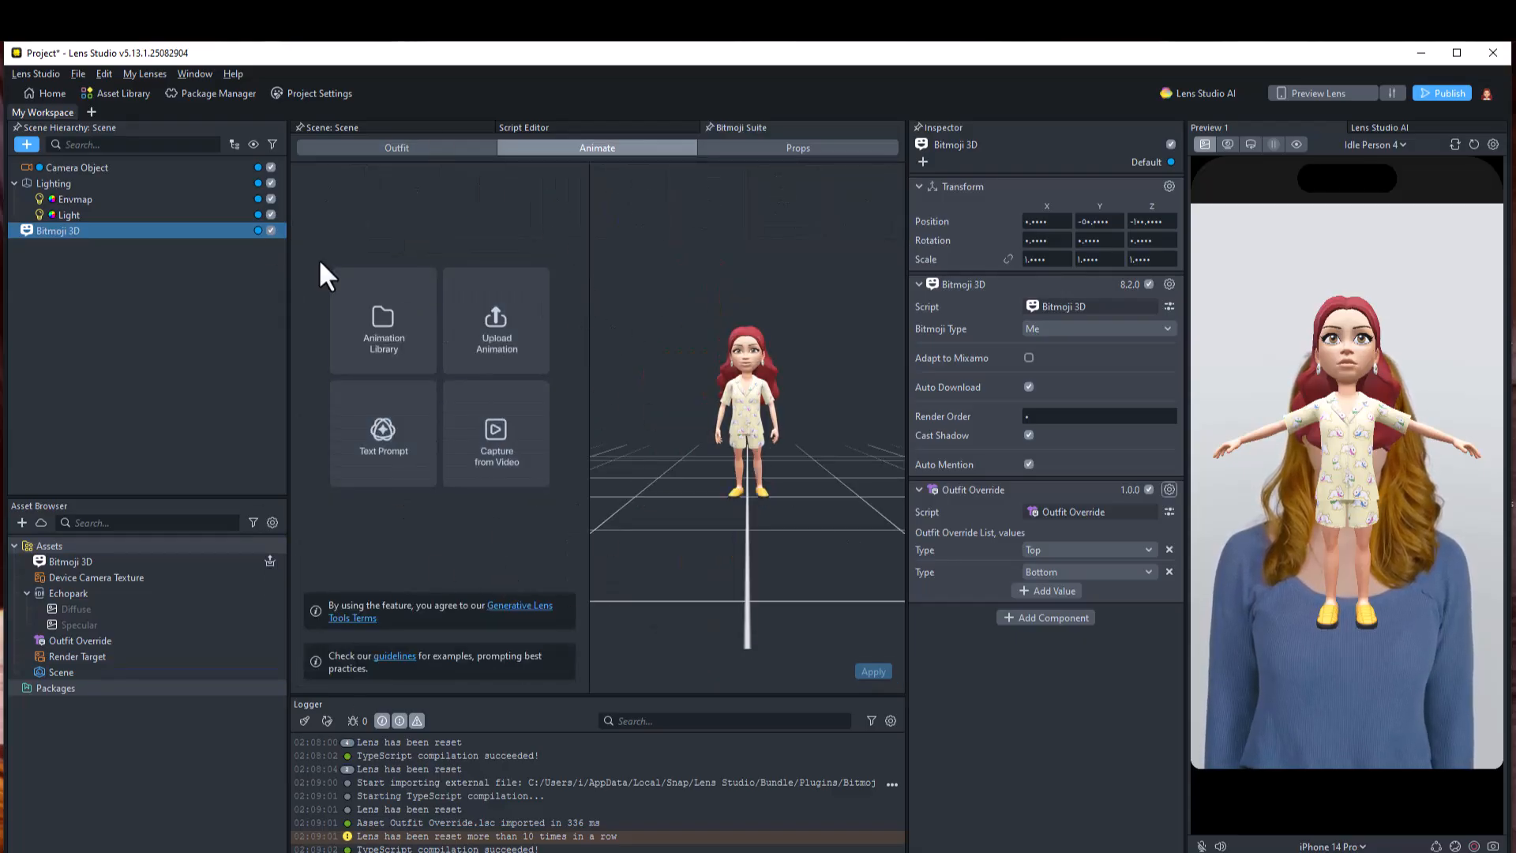
{"action": "left_click", "coordinate": [385, 311]}
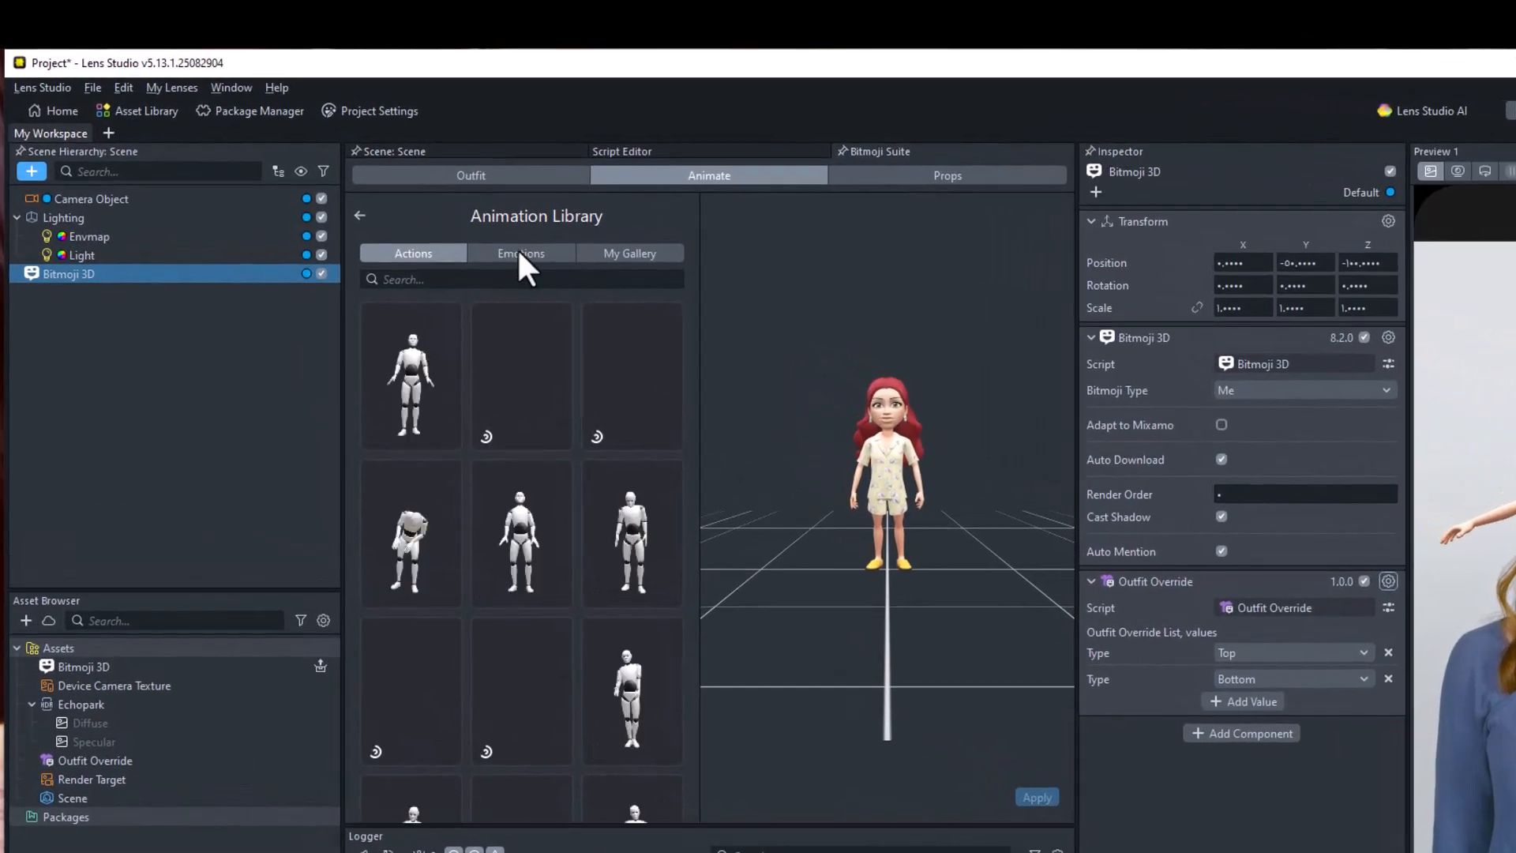
{"action": "scroll", "coordinate": [515, 675], "scroll_direction": "down", "scroll_amount": 2}
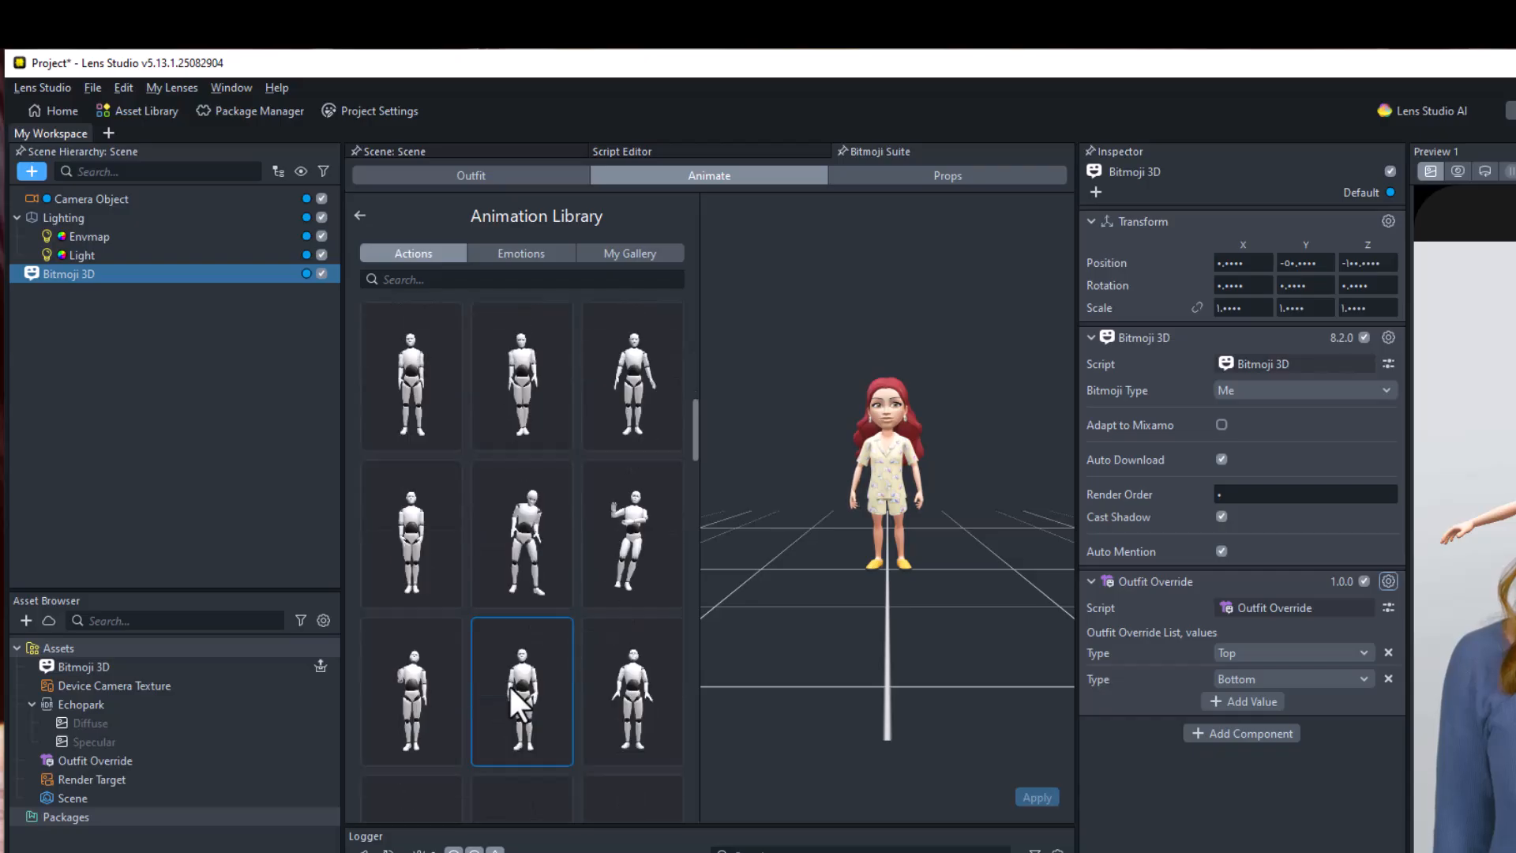
{"action": "scroll", "coordinate": [511, 685], "scroll_direction": "down", "scroll_amount": 1}
{"action": "left_click", "coordinate": [426, 279]}
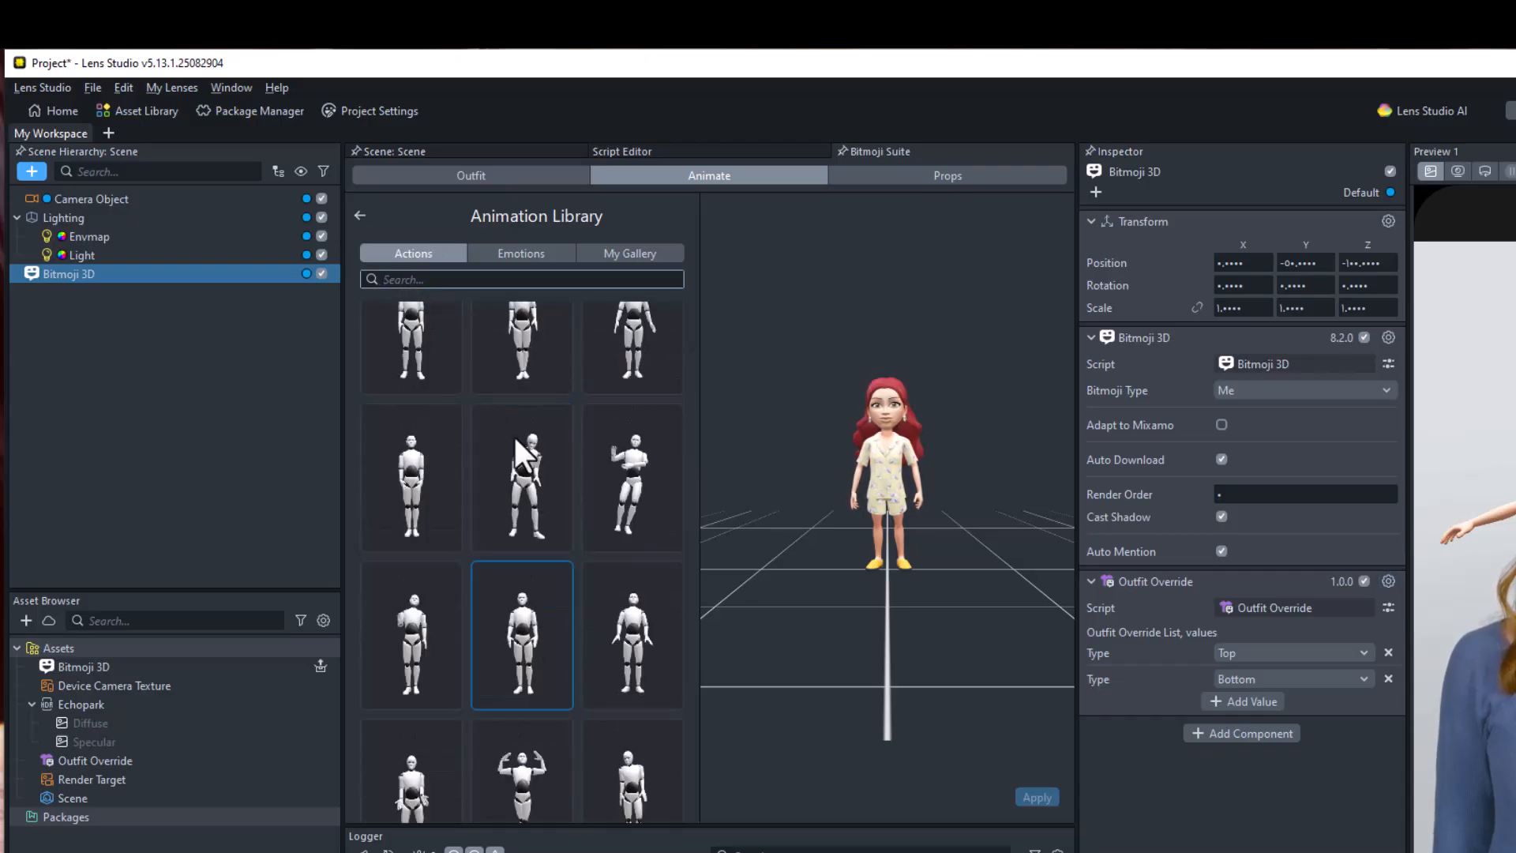
{"action": "scroll", "coordinate": [561, 561], "scroll_direction": "down", "scroll_amount": 3}
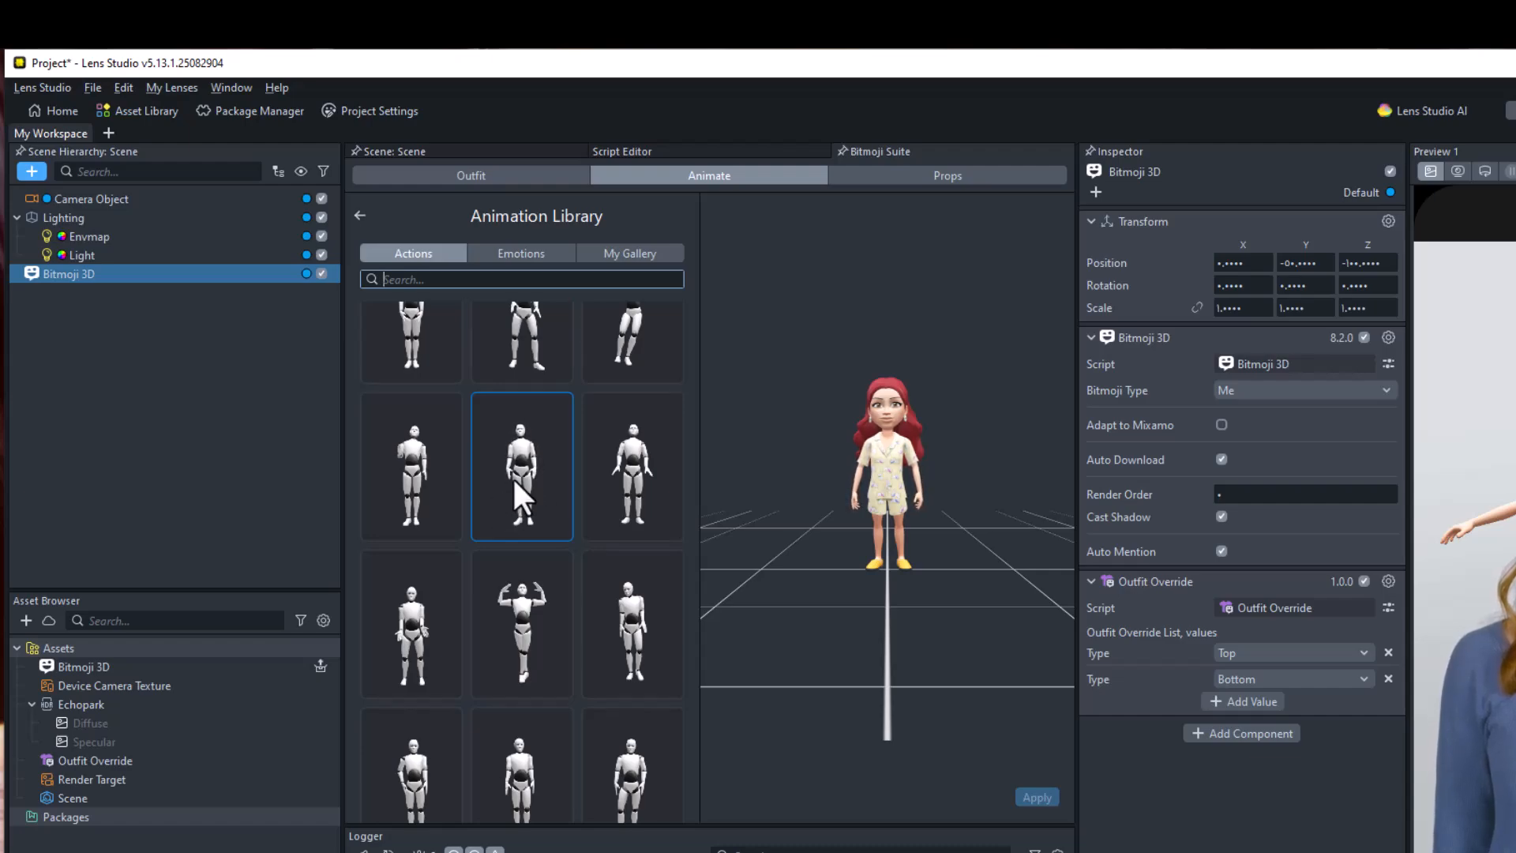
{"action": "left_click", "coordinate": [435, 524]}
{"action": "left_click", "coordinate": [416, 278]}
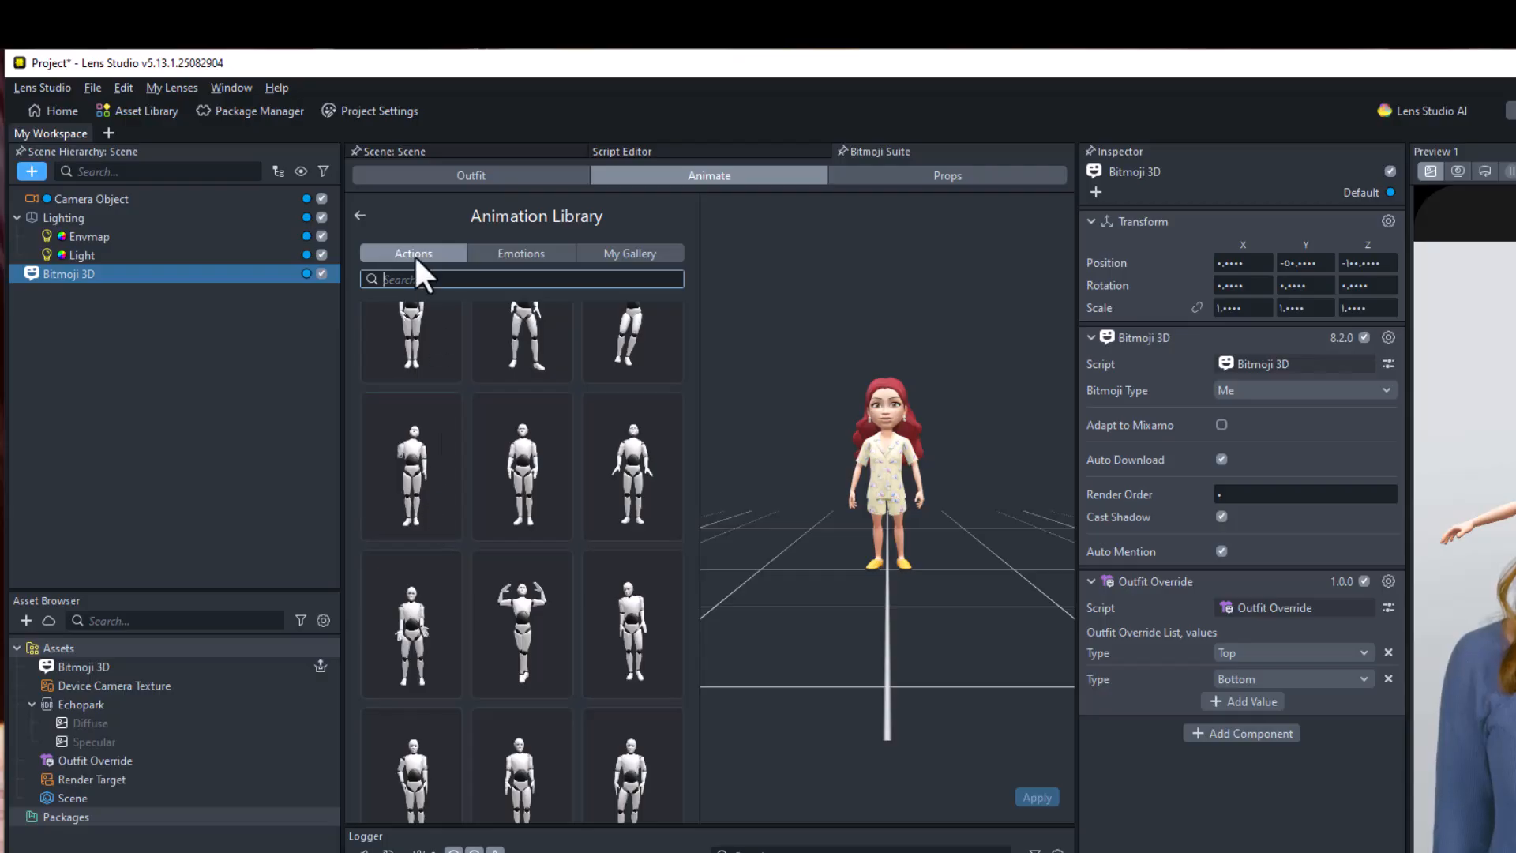
Search the actions for "child" and apply one of the results to the Bitmoji
{"action": "type", "text": "child"}
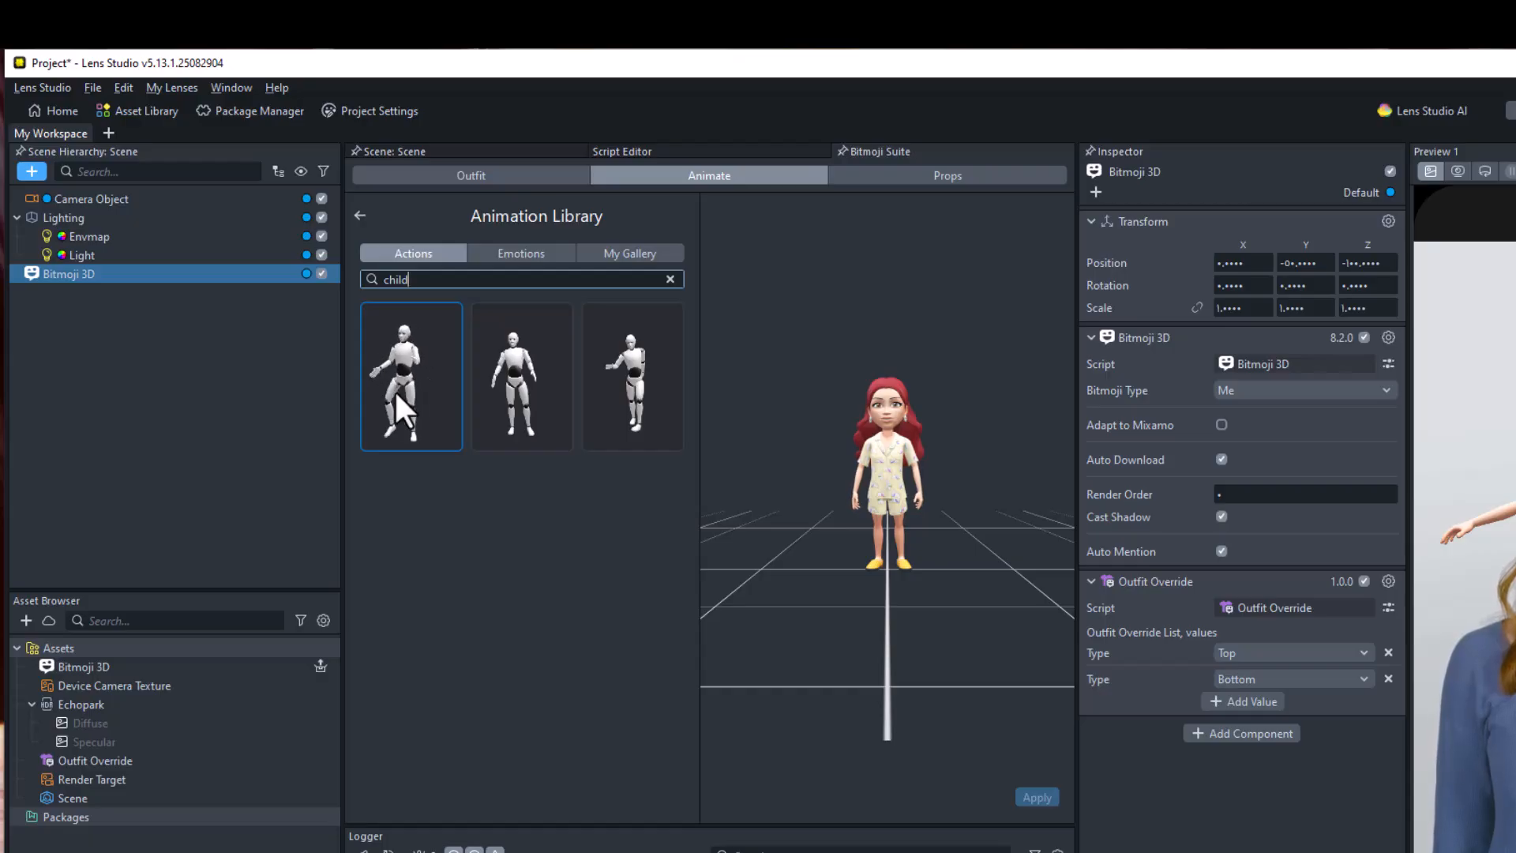
{"action": "left_click", "coordinate": [527, 391]}
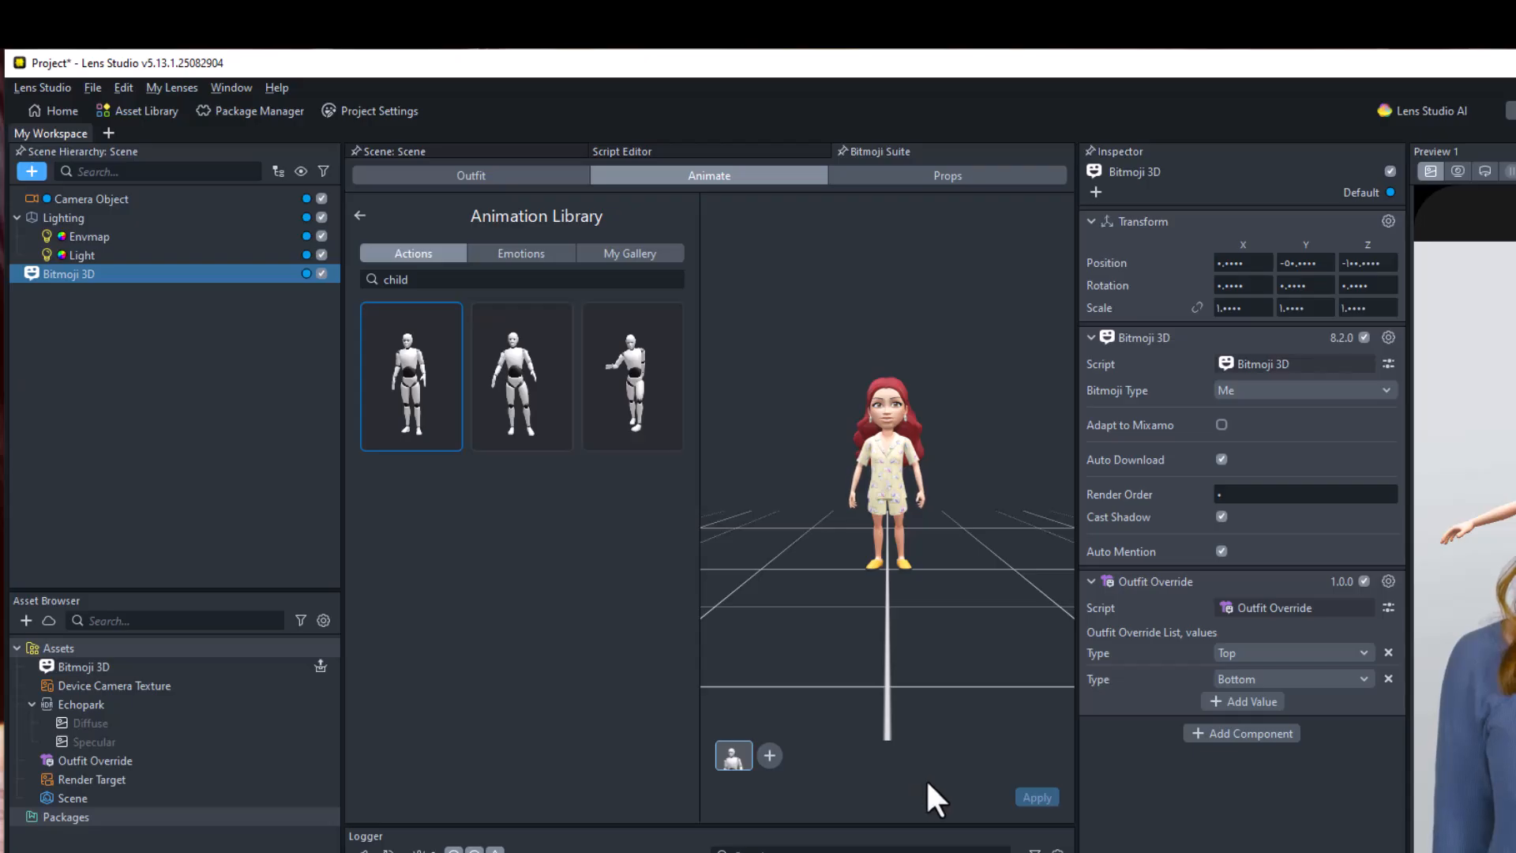
{"action": "left_click", "coordinate": [1036, 799]}
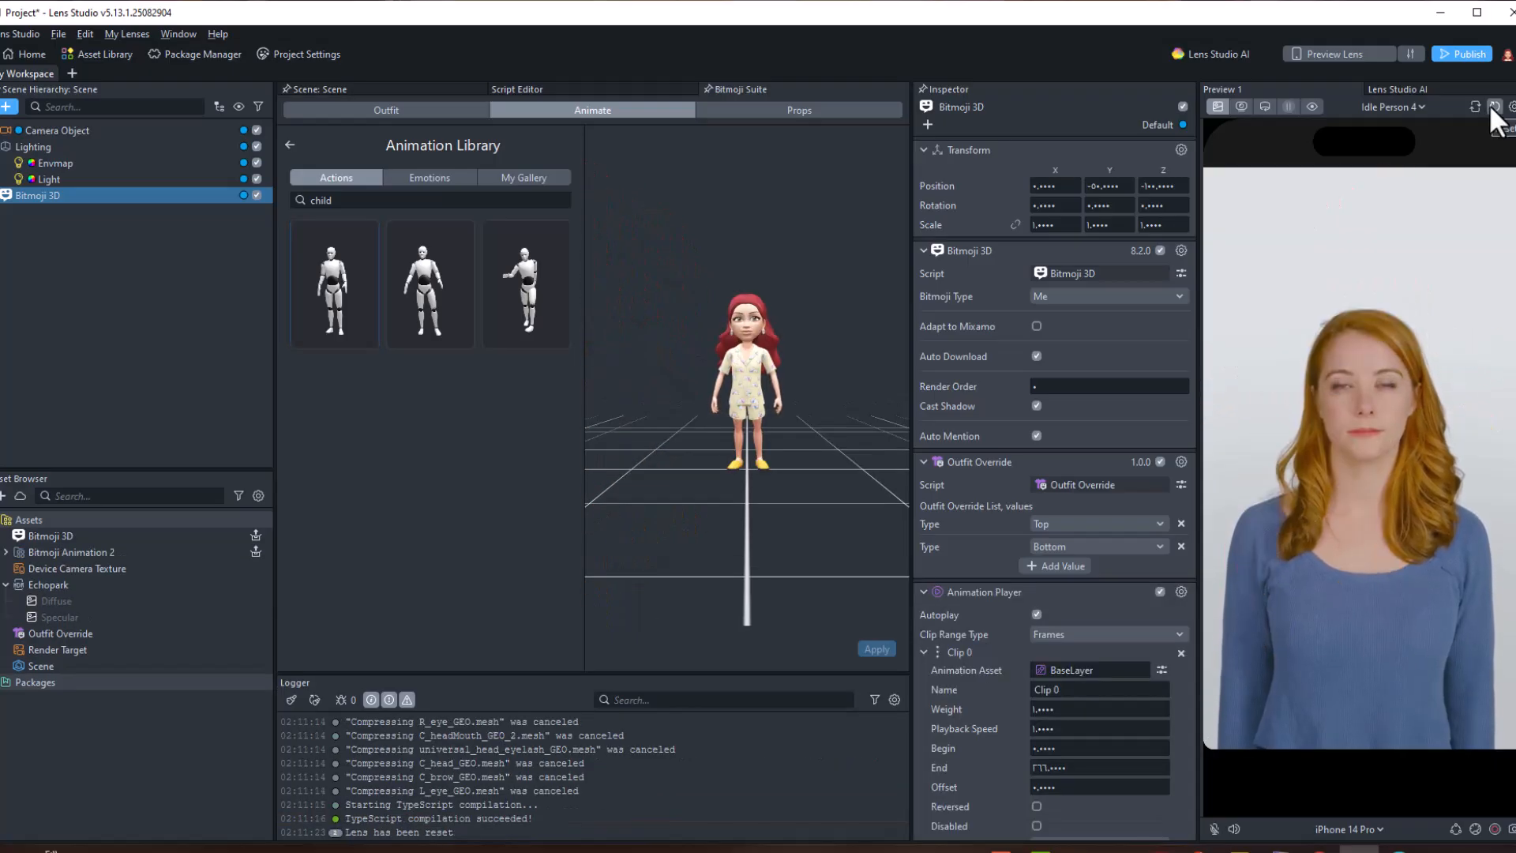
Restart the preview, return to the scene view and turn on Run Scripts
{"action": "left_click", "coordinate": [1491, 105]}
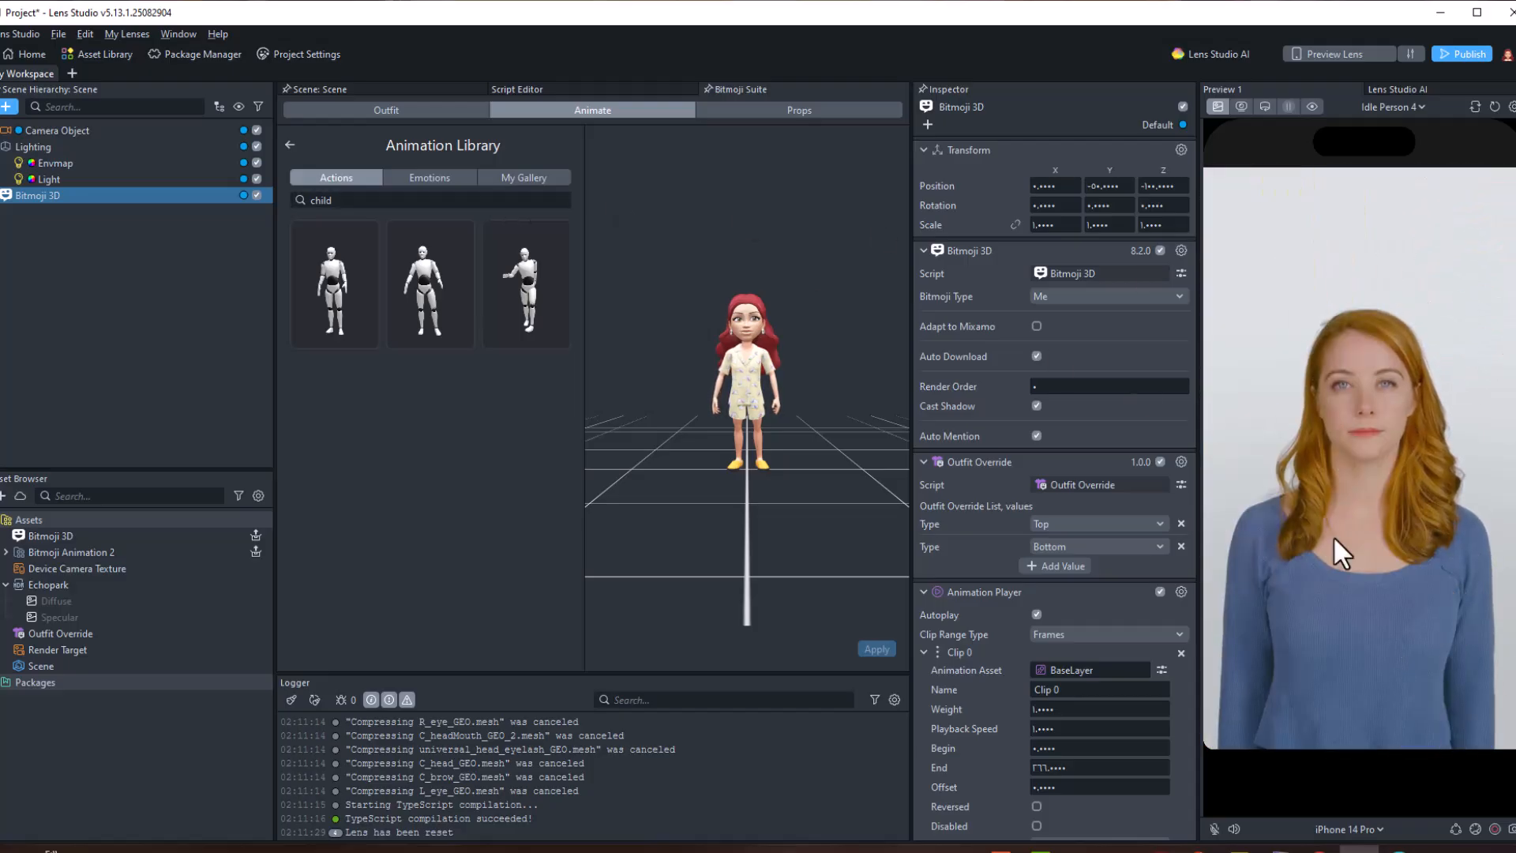
{"action": "left_click", "coordinate": [379, 87]}
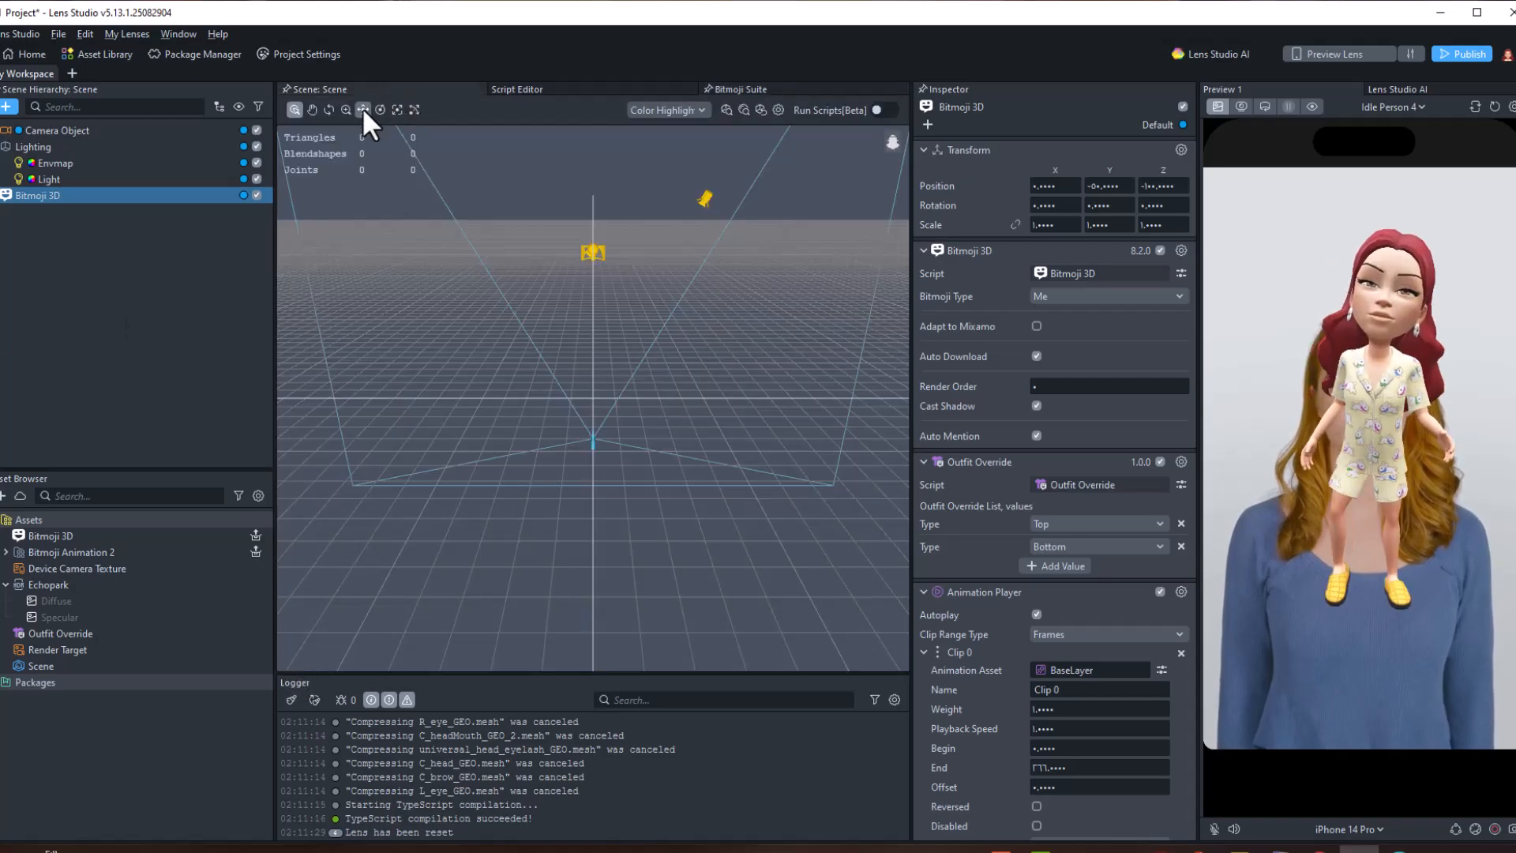
{"action": "left_click", "coordinate": [362, 108]}
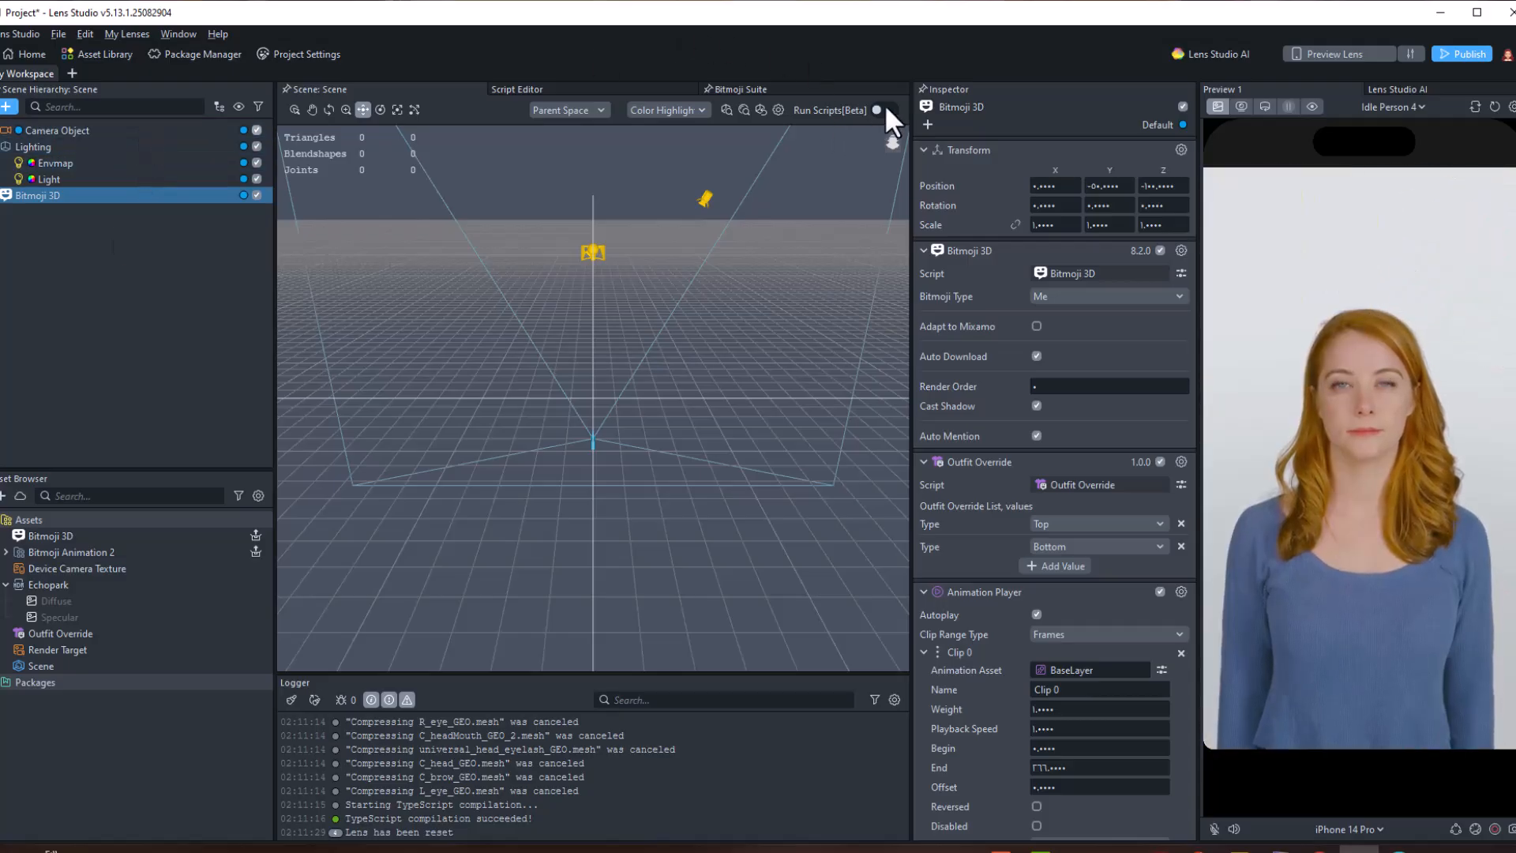
{"action": "left_click", "coordinate": [883, 109]}
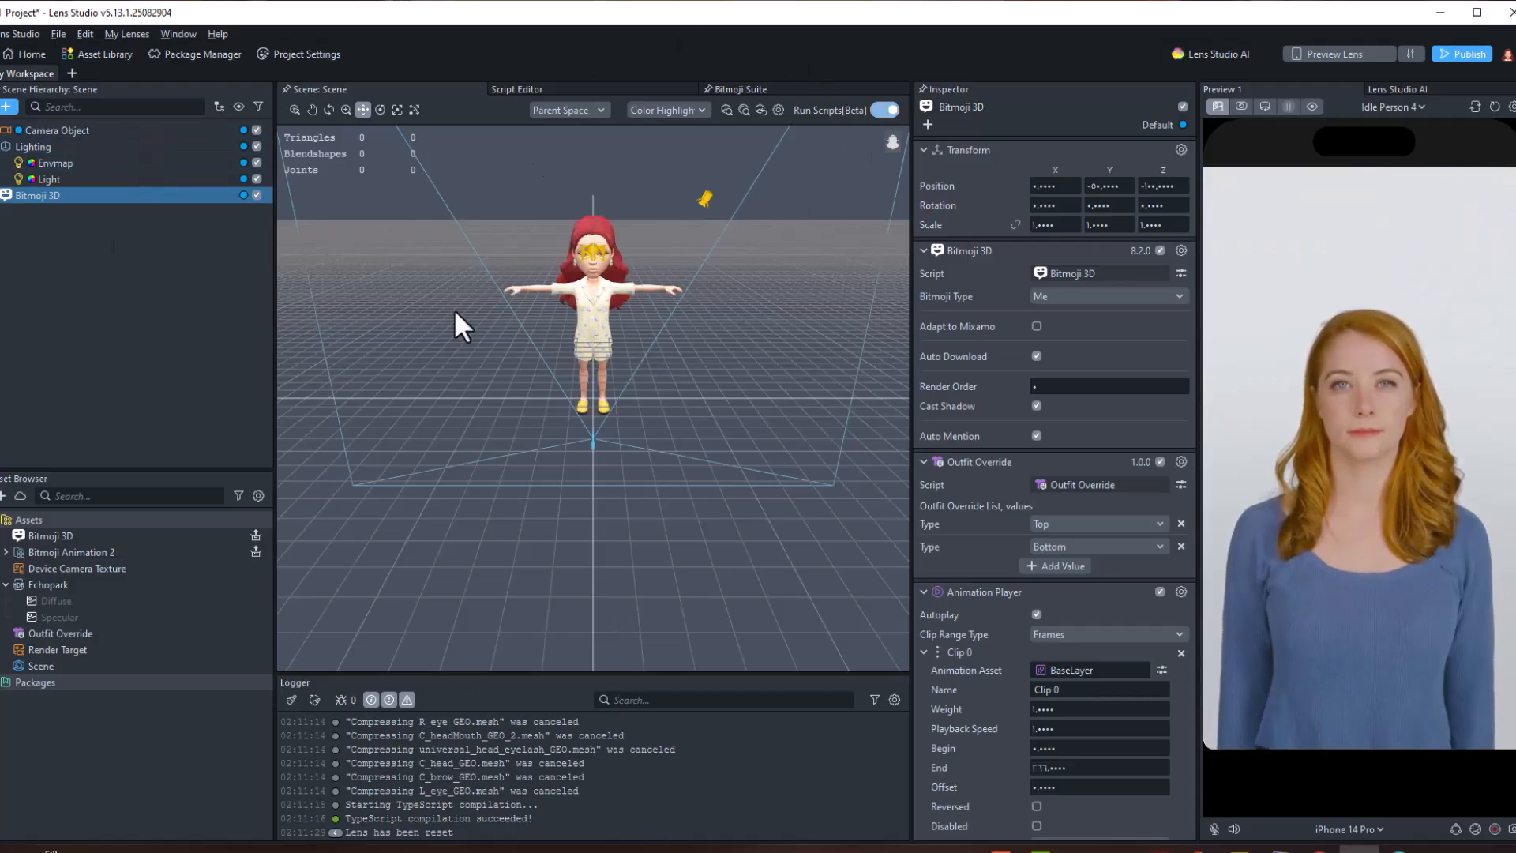
Select the Bitmoji 3D object, move it upward in the scene and rotate it slightly
{"action": "left_click", "coordinate": [186, 130]}
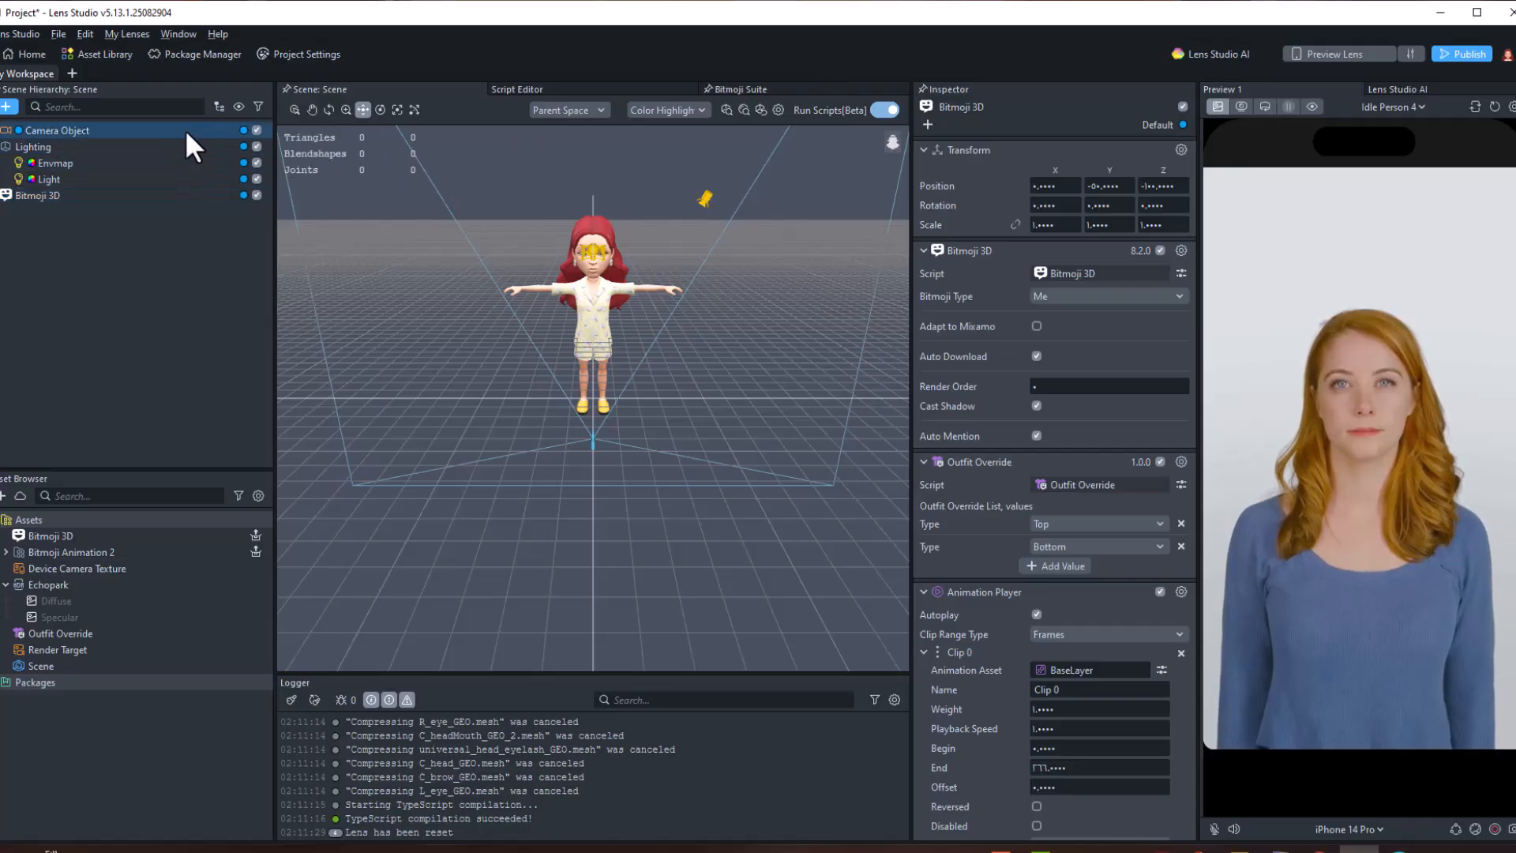
{"action": "left_click", "coordinate": [139, 197]}
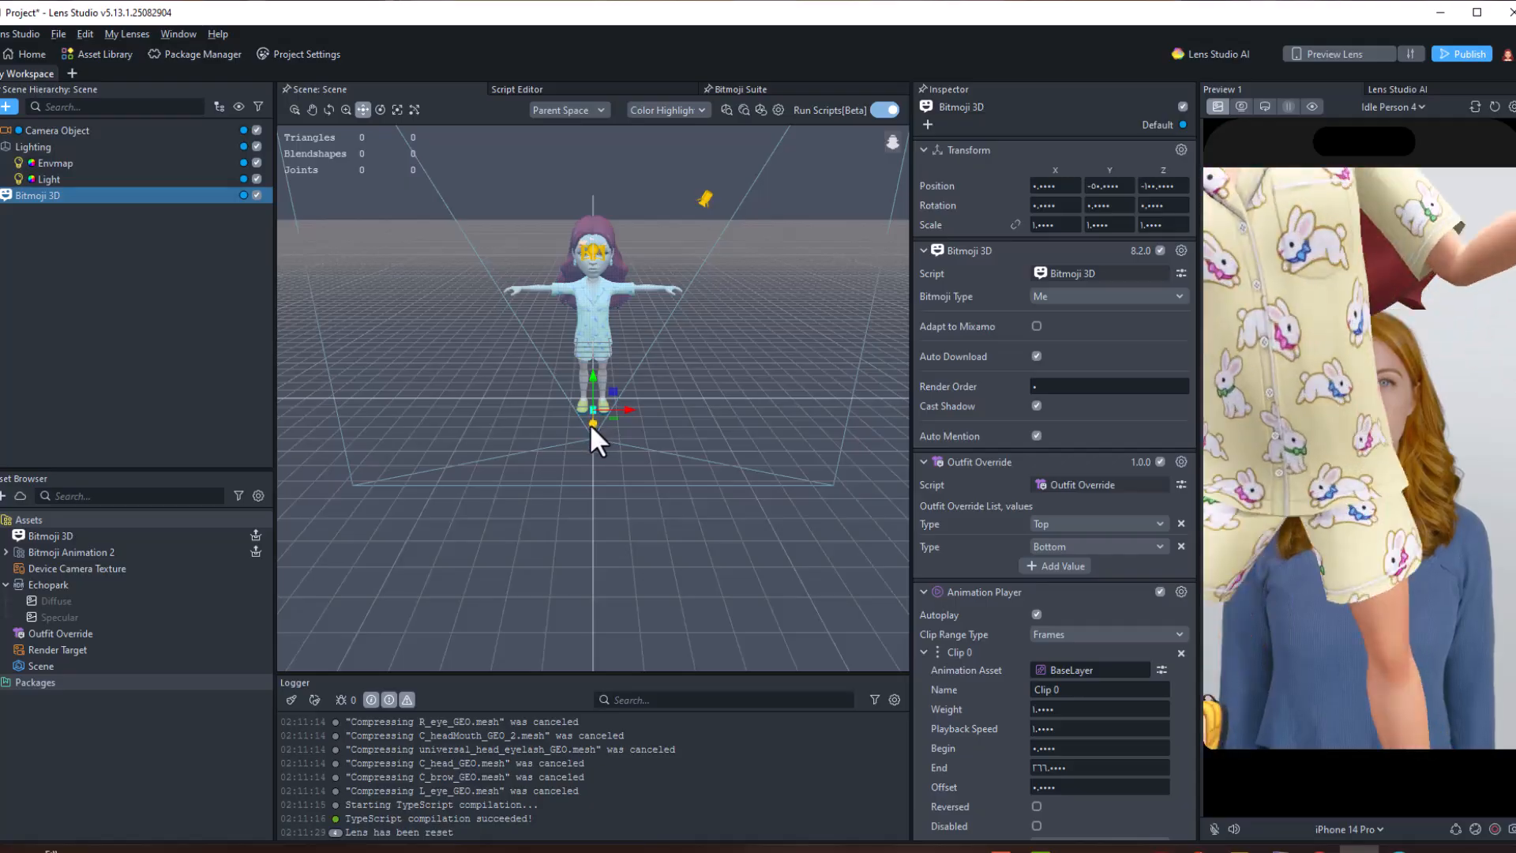
{"action": "left_click_drag", "start_coordinate": [590, 423], "coordinate": [598, 319]}
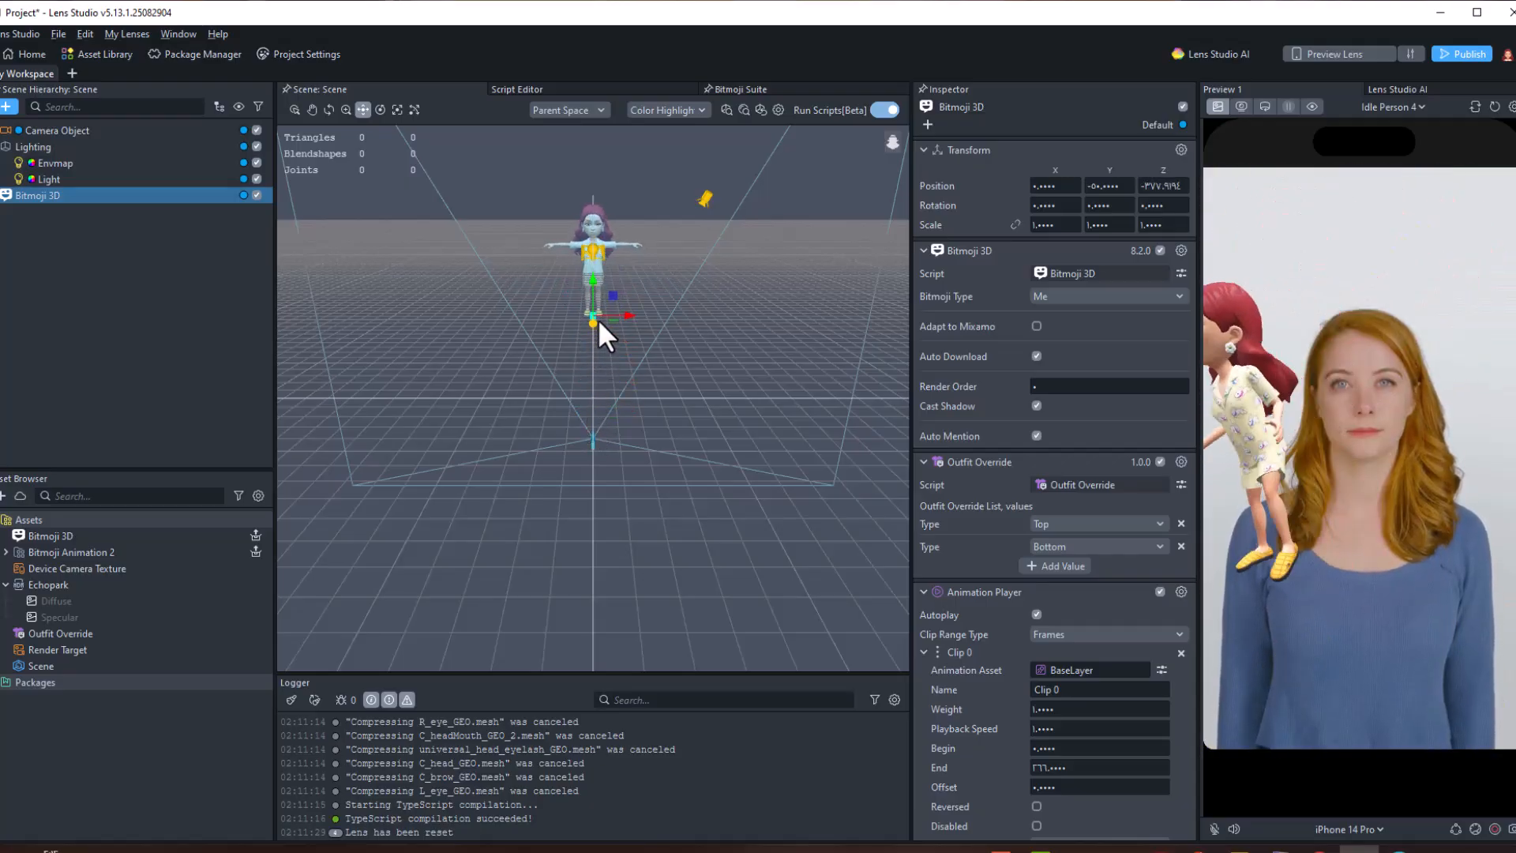
{"action": "left_click", "coordinate": [380, 110]}
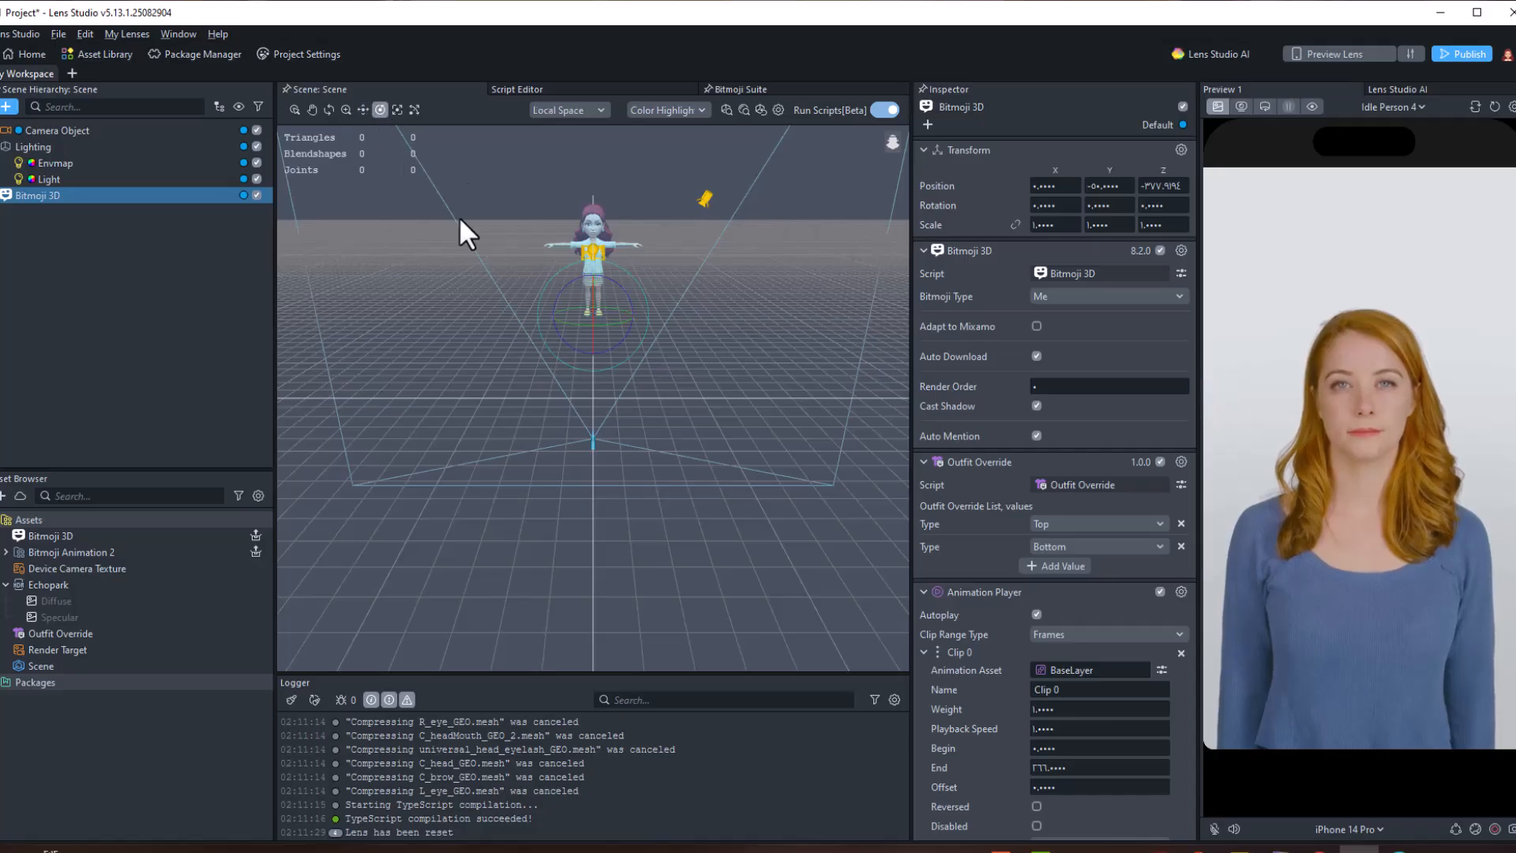
{"action": "left_click_drag", "start_coordinate": [575, 325], "coordinate": [585, 329]}
Set the Animation Player clip's Playback Mode to PingPong
{"action": "scroll", "coordinate": [974, 814], "scroll_direction": "down", "scroll_amount": 5}
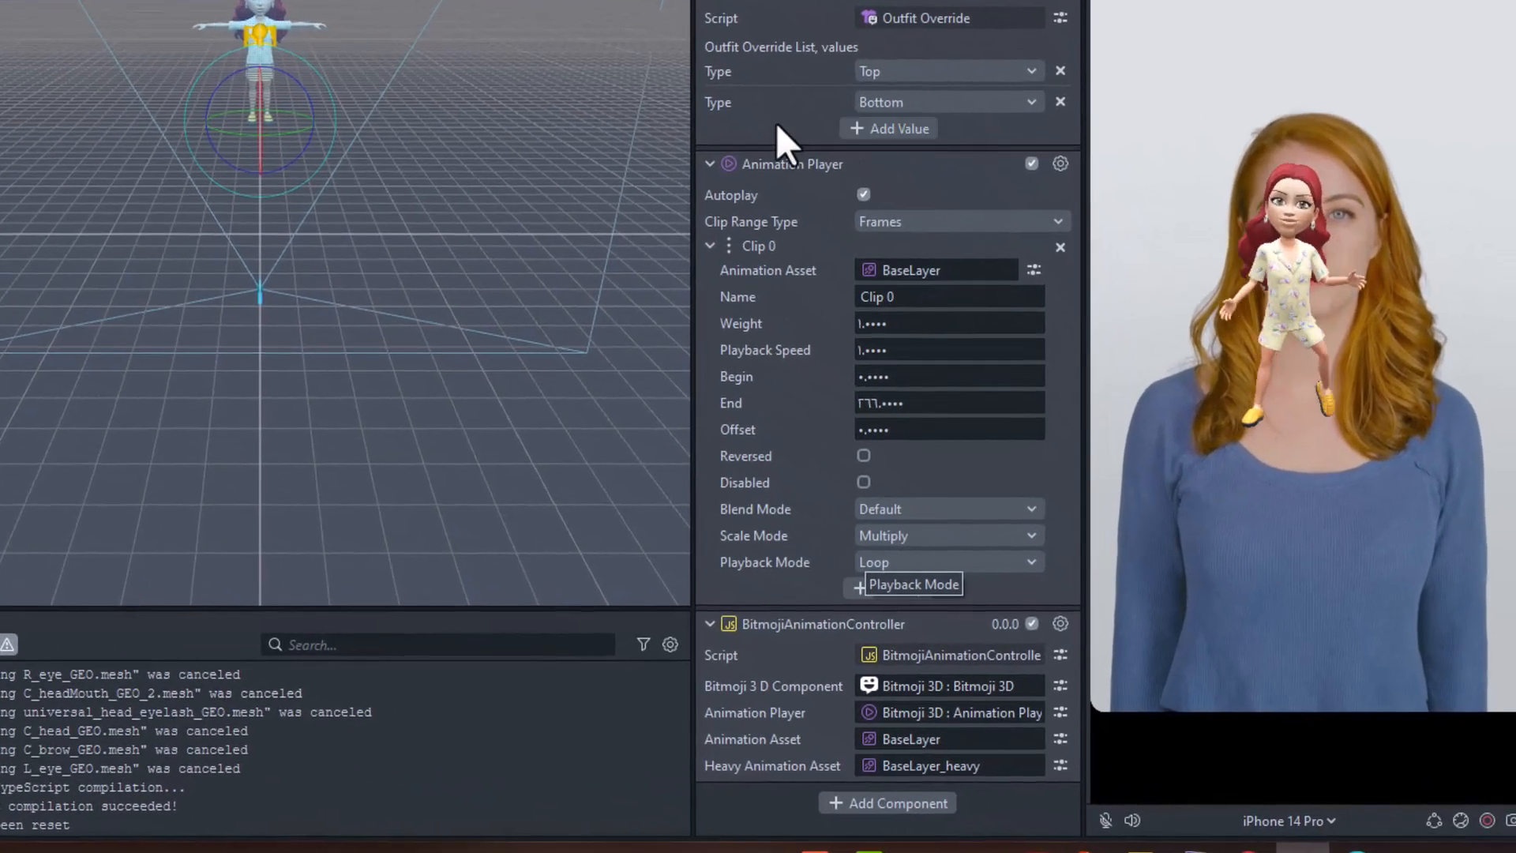
{"action": "left_click", "coordinate": [908, 562]}
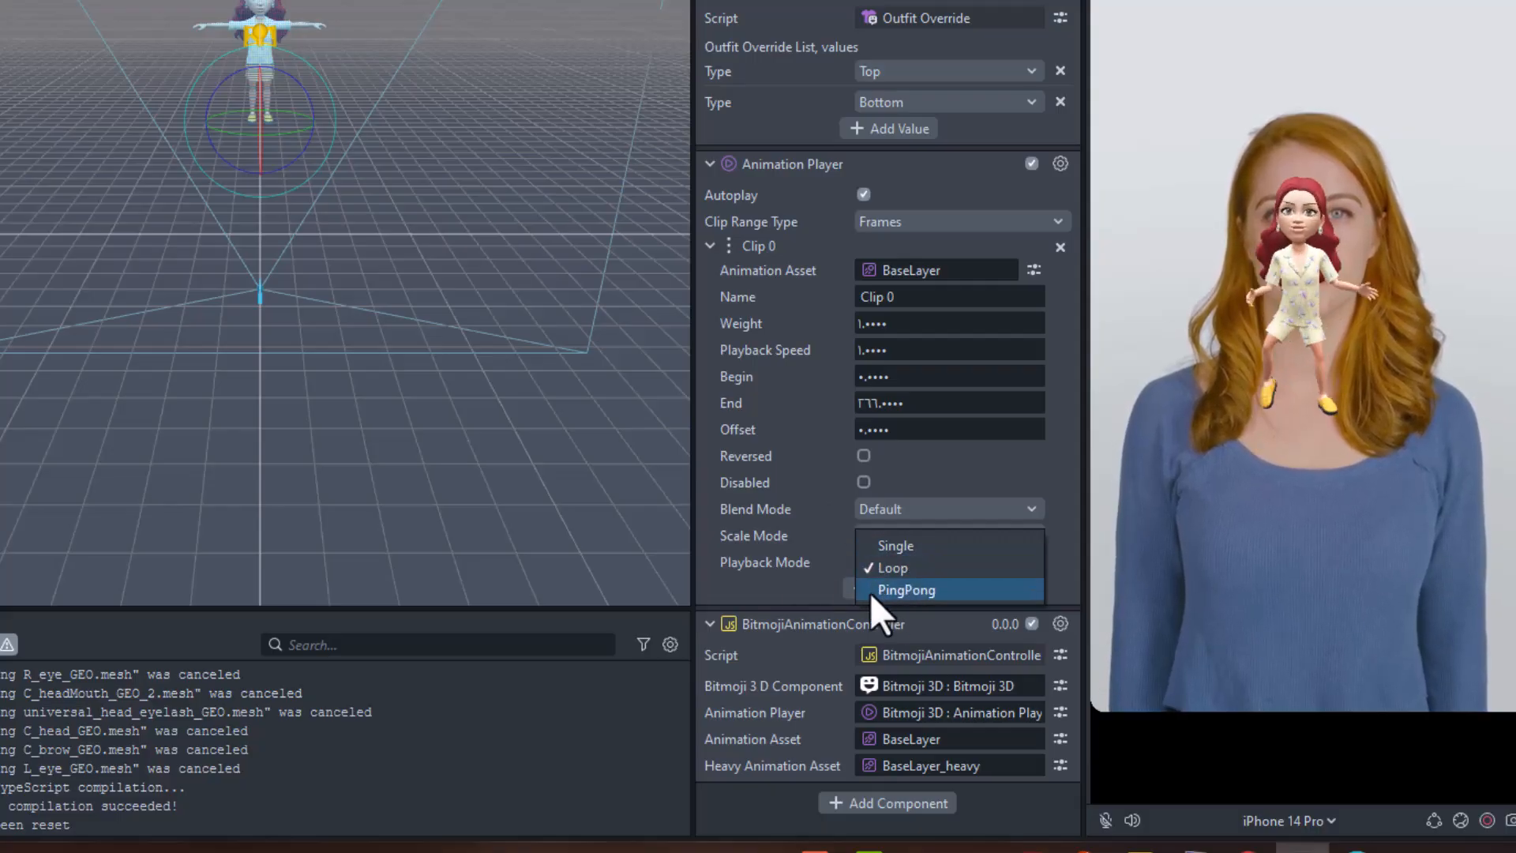
{"action": "left_click", "coordinate": [815, 533]}
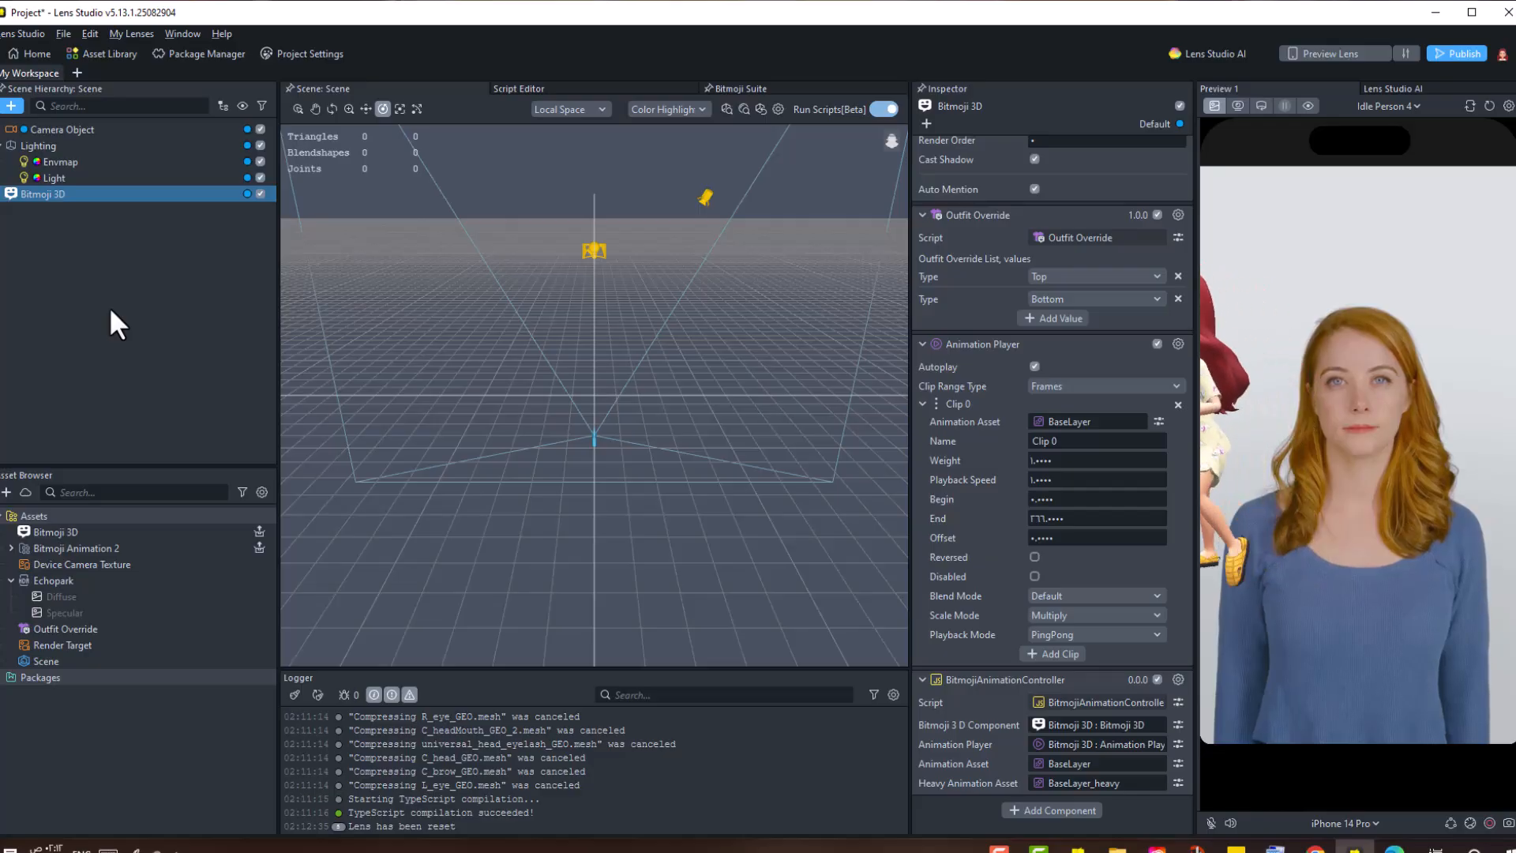
{"action": "left_click", "coordinate": [11, 105]}
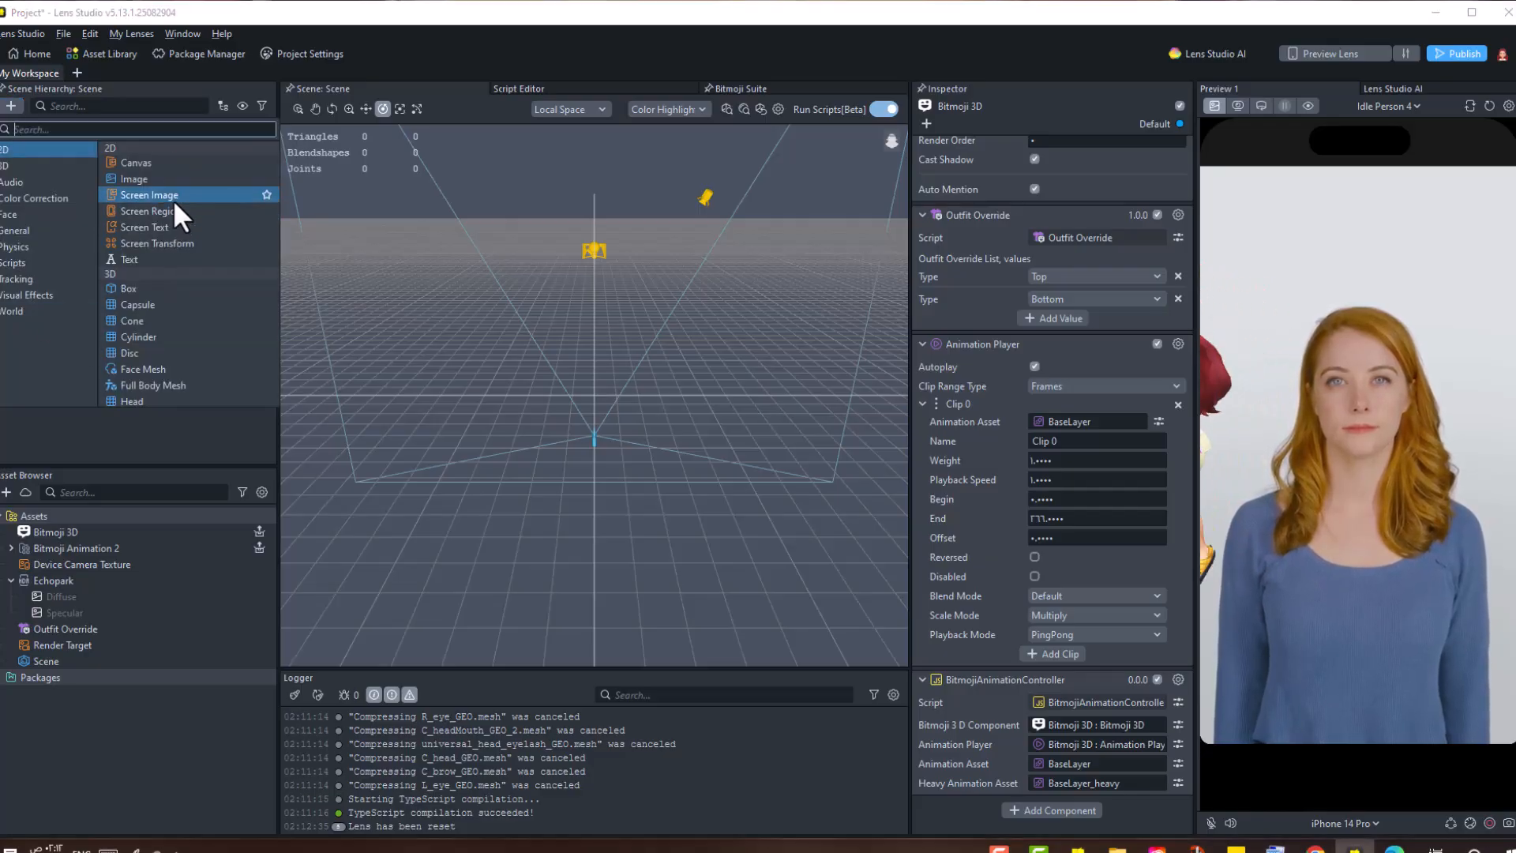
{"action": "left_click", "coordinate": [175, 196]}
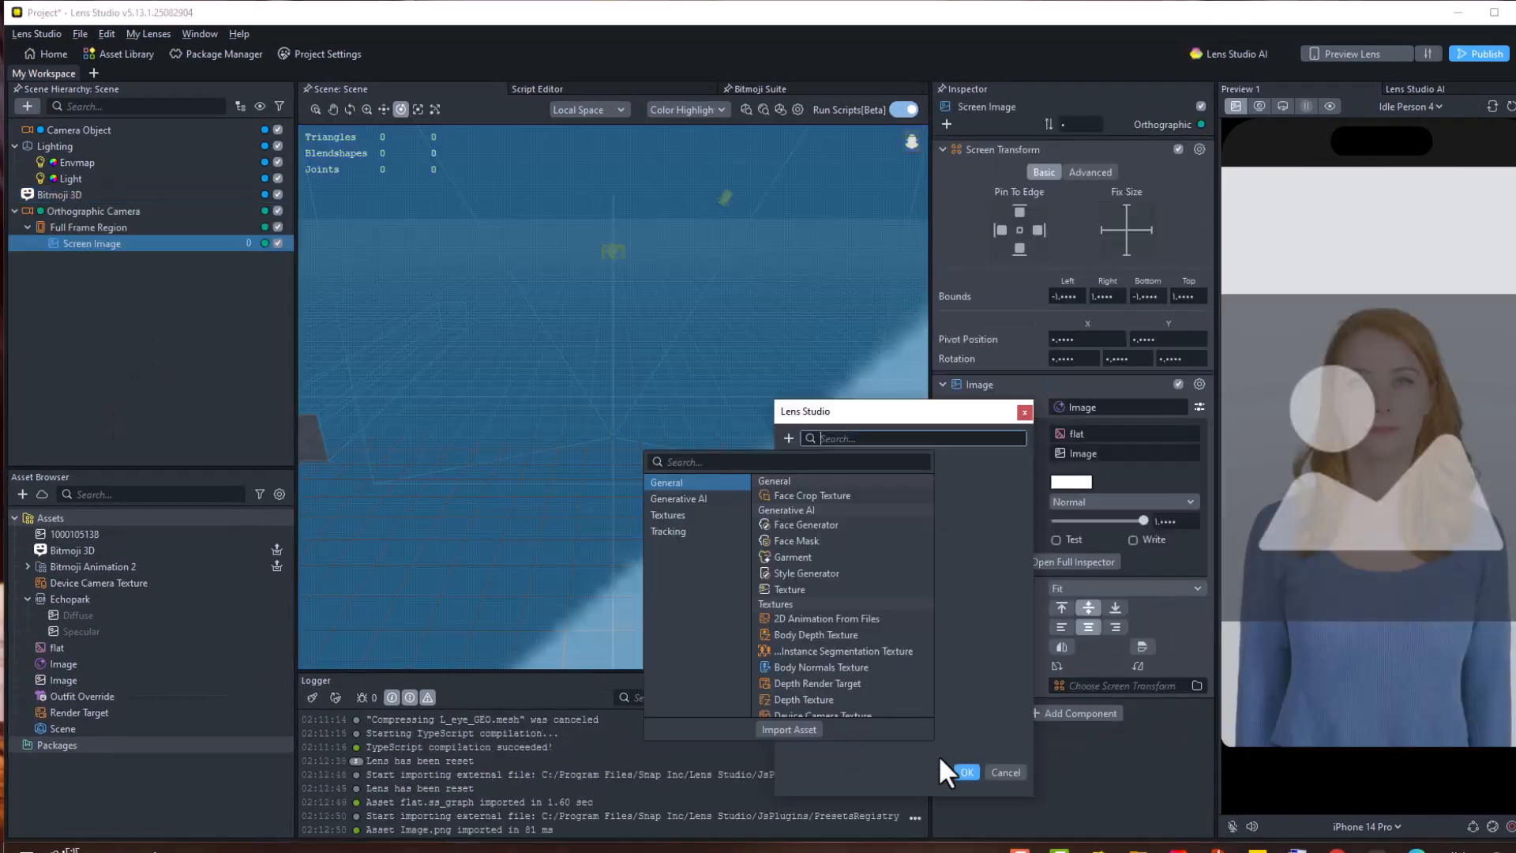
{"action": "left_click", "coordinate": [964, 774]}
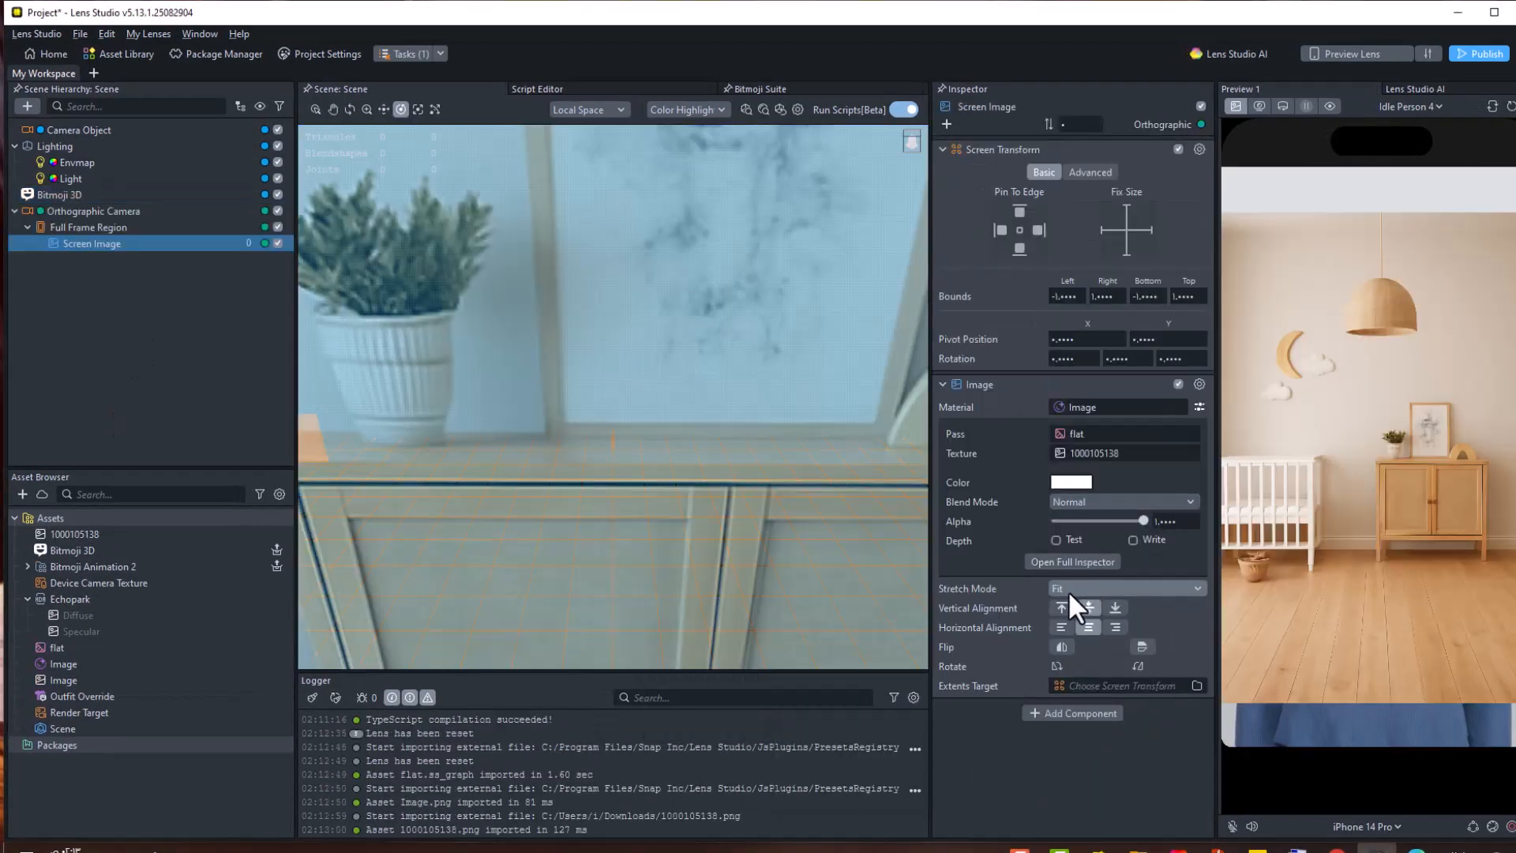
{"action": "left_click", "coordinate": [1061, 585]}
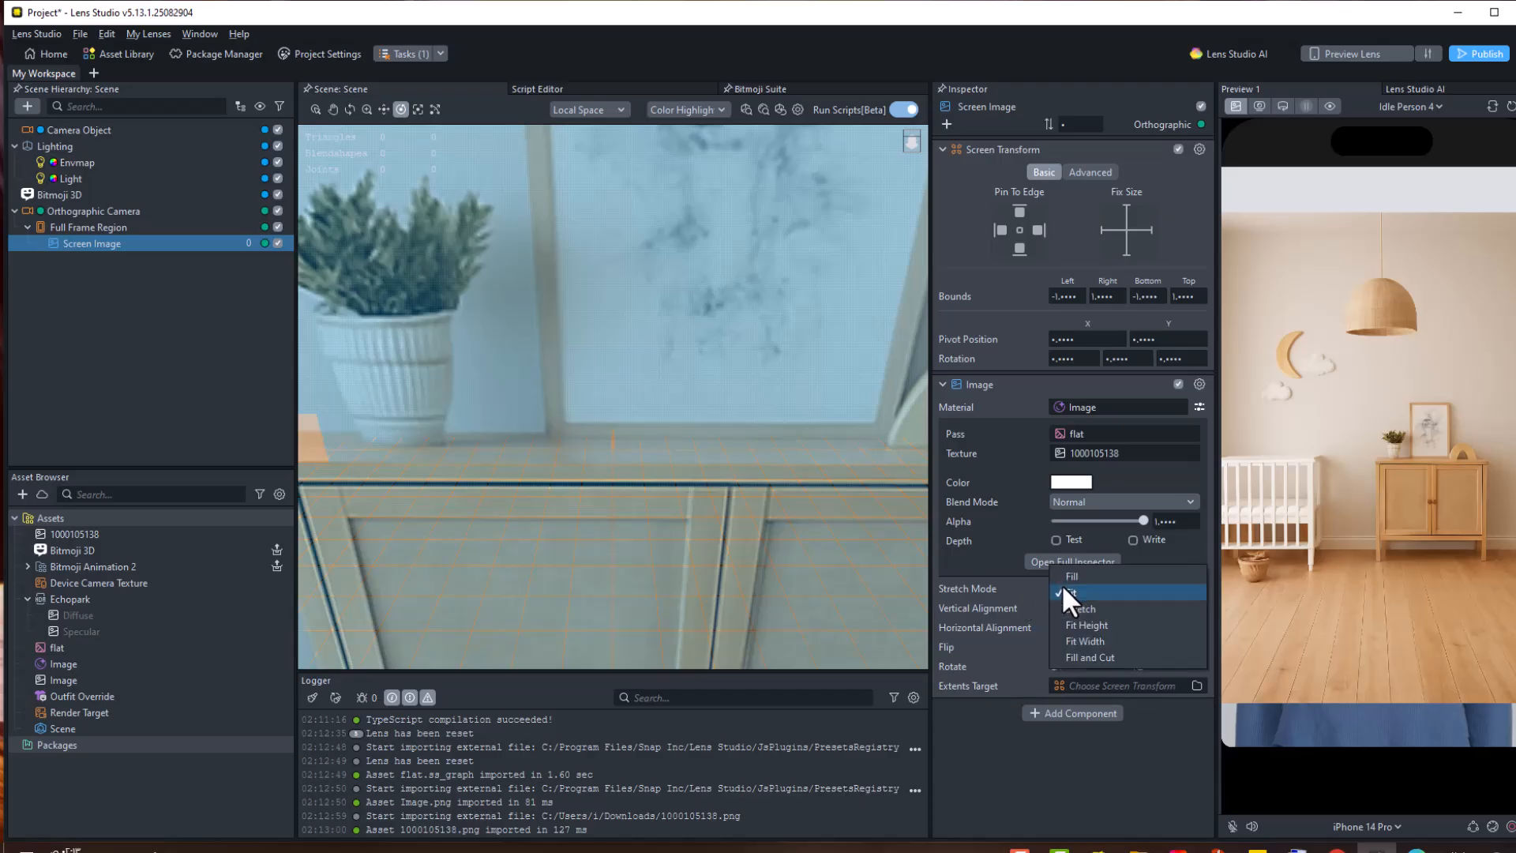
{"action": "left_click", "coordinate": [1060, 606]}
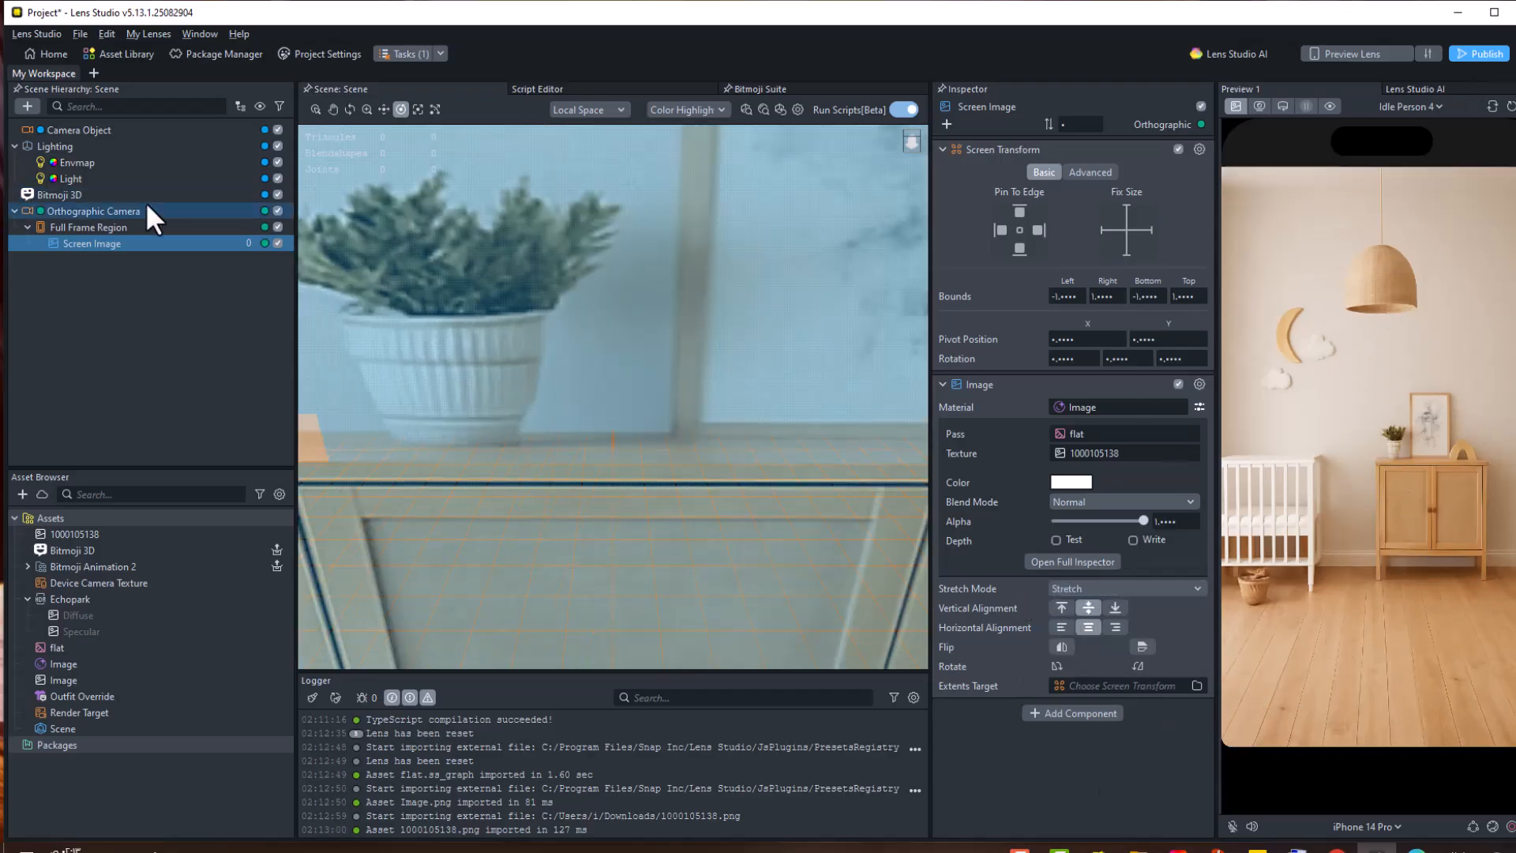
Set the Orthographic Camera's Render Order to -1 so the background renders behind the avatar
{"action": "left_click", "coordinate": [75, 226]}
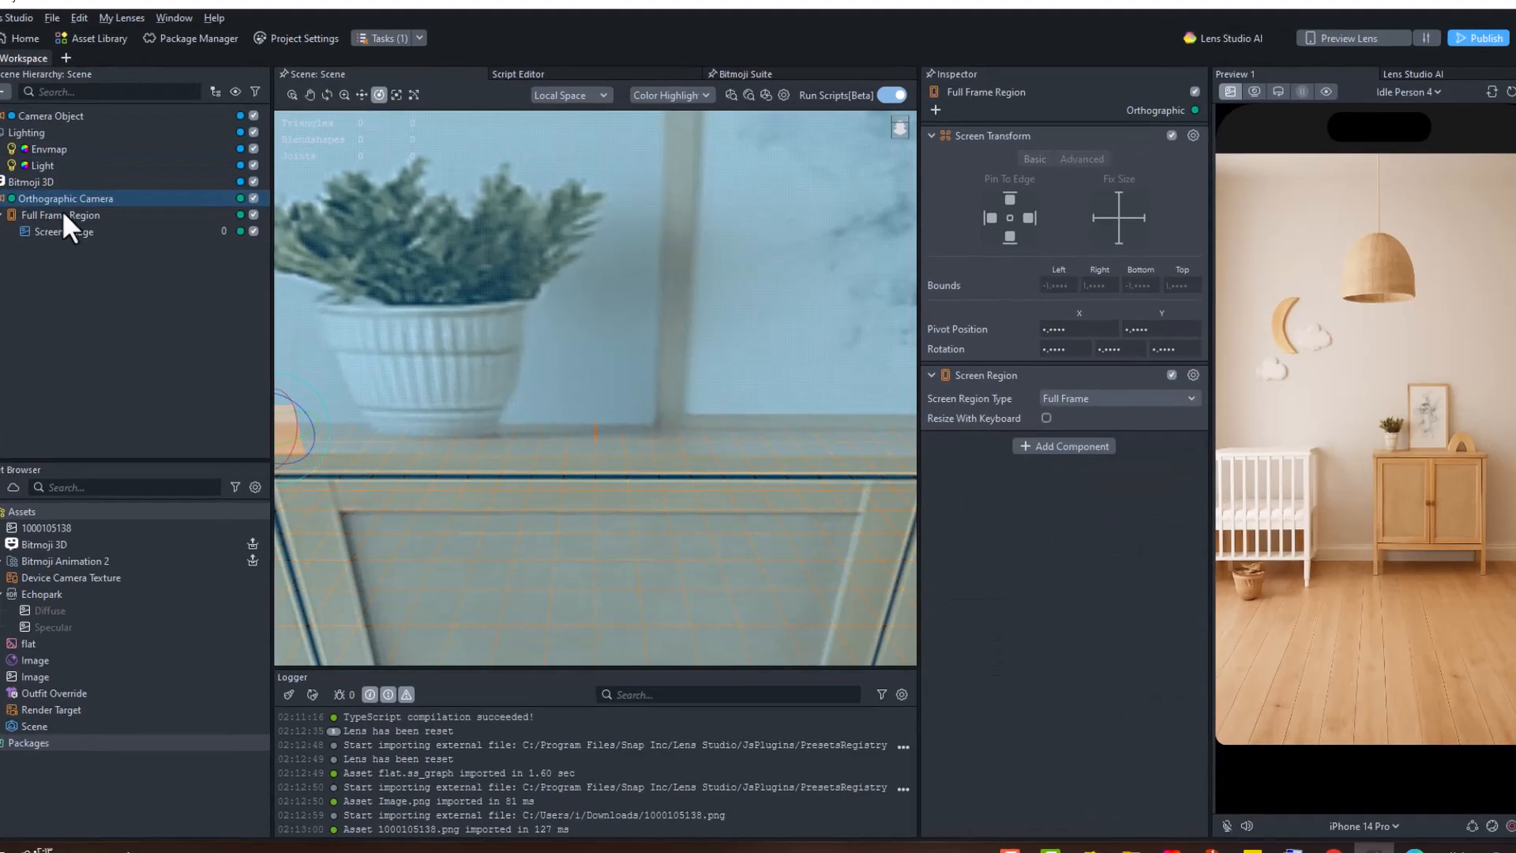
{"action": "left_click", "coordinate": [64, 205]}
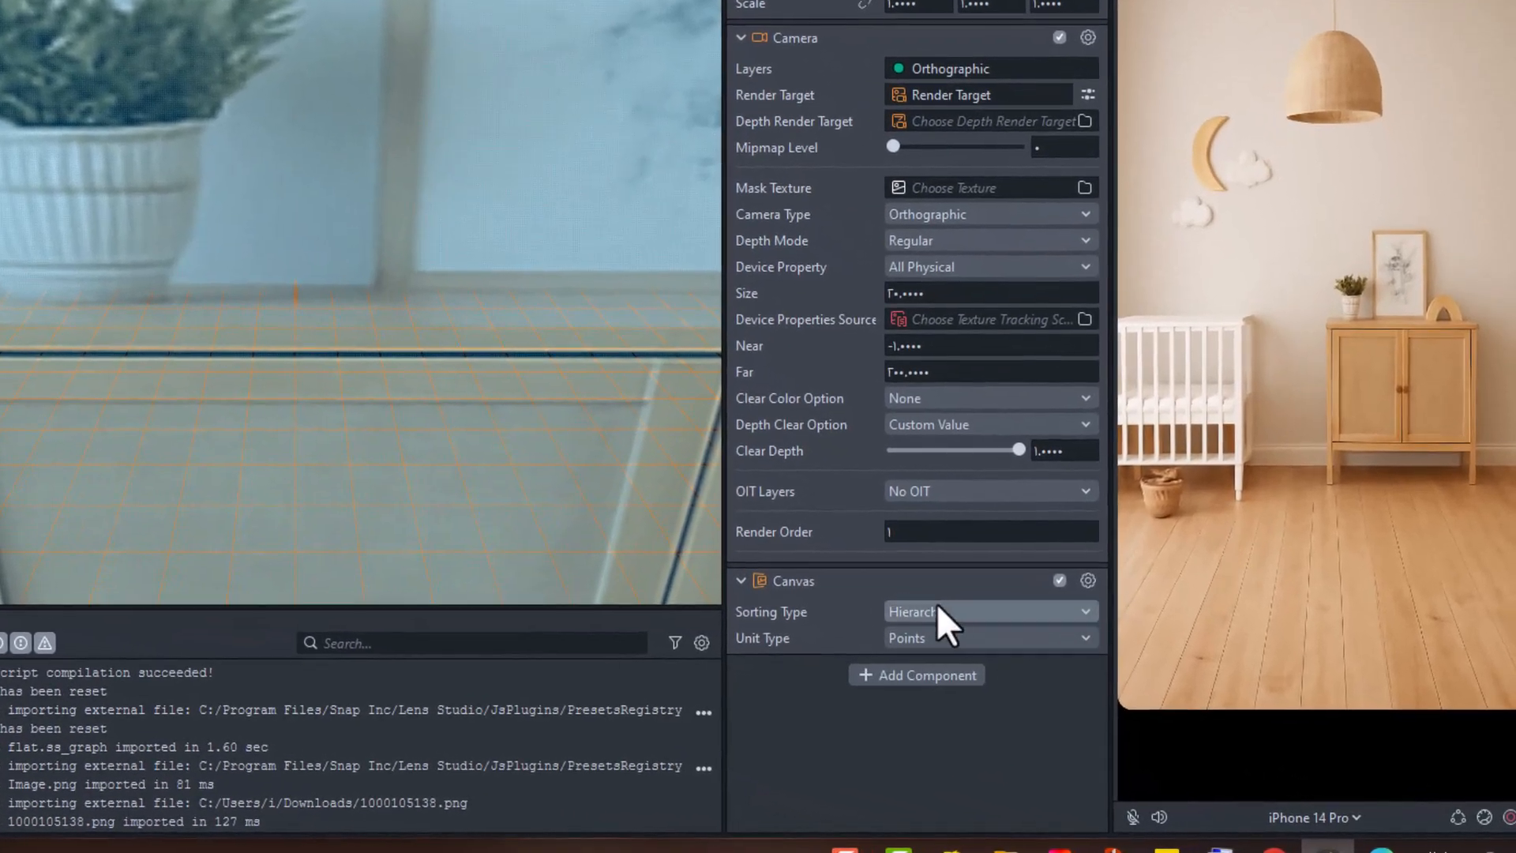
{"action": "left_click", "coordinate": [1087, 539]}
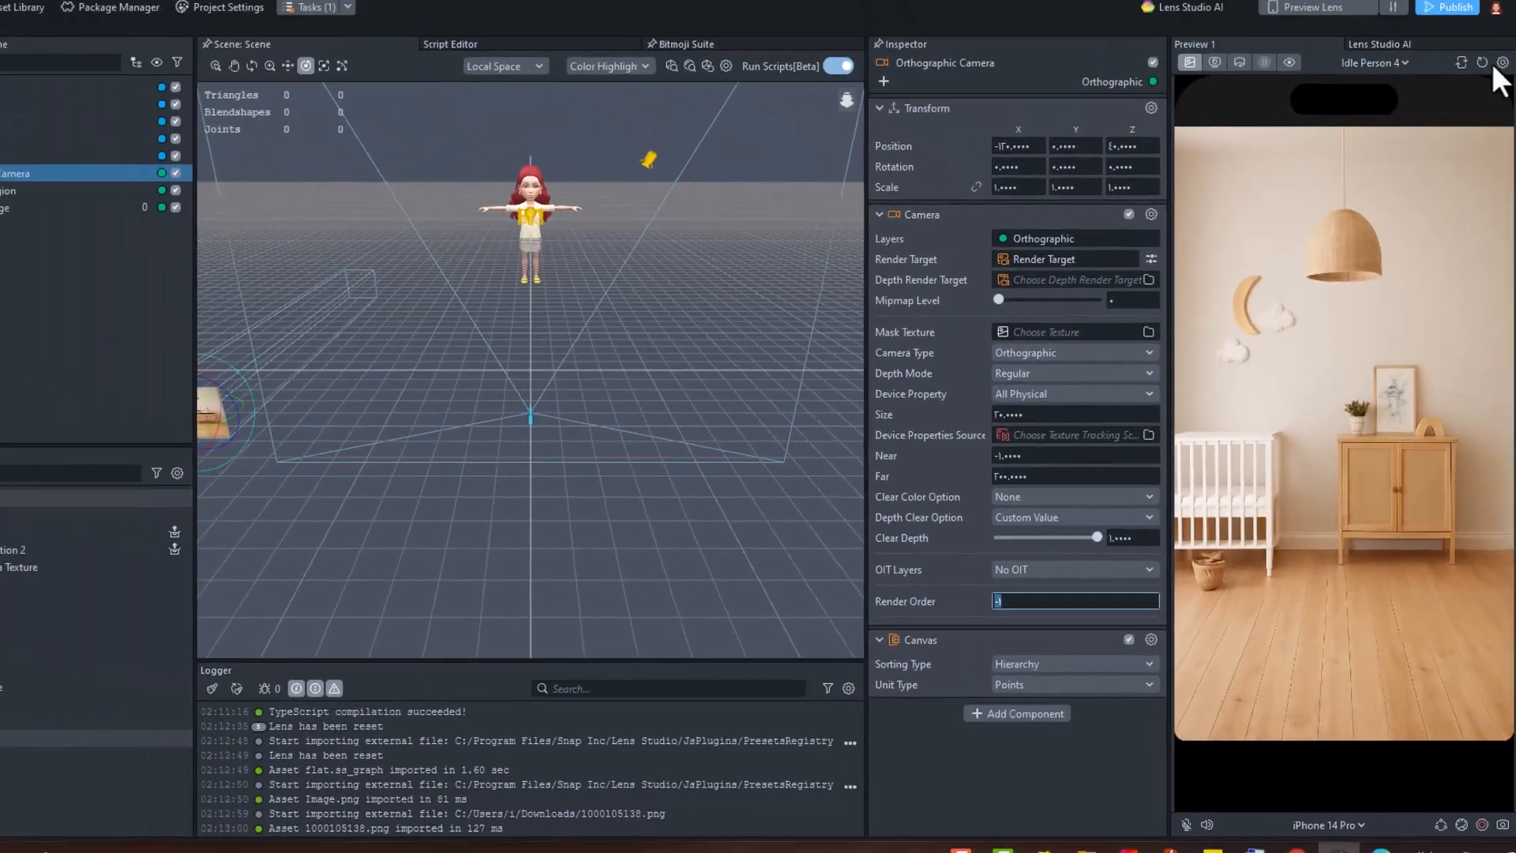
{"action": "left_click", "coordinate": [1489, 61]}
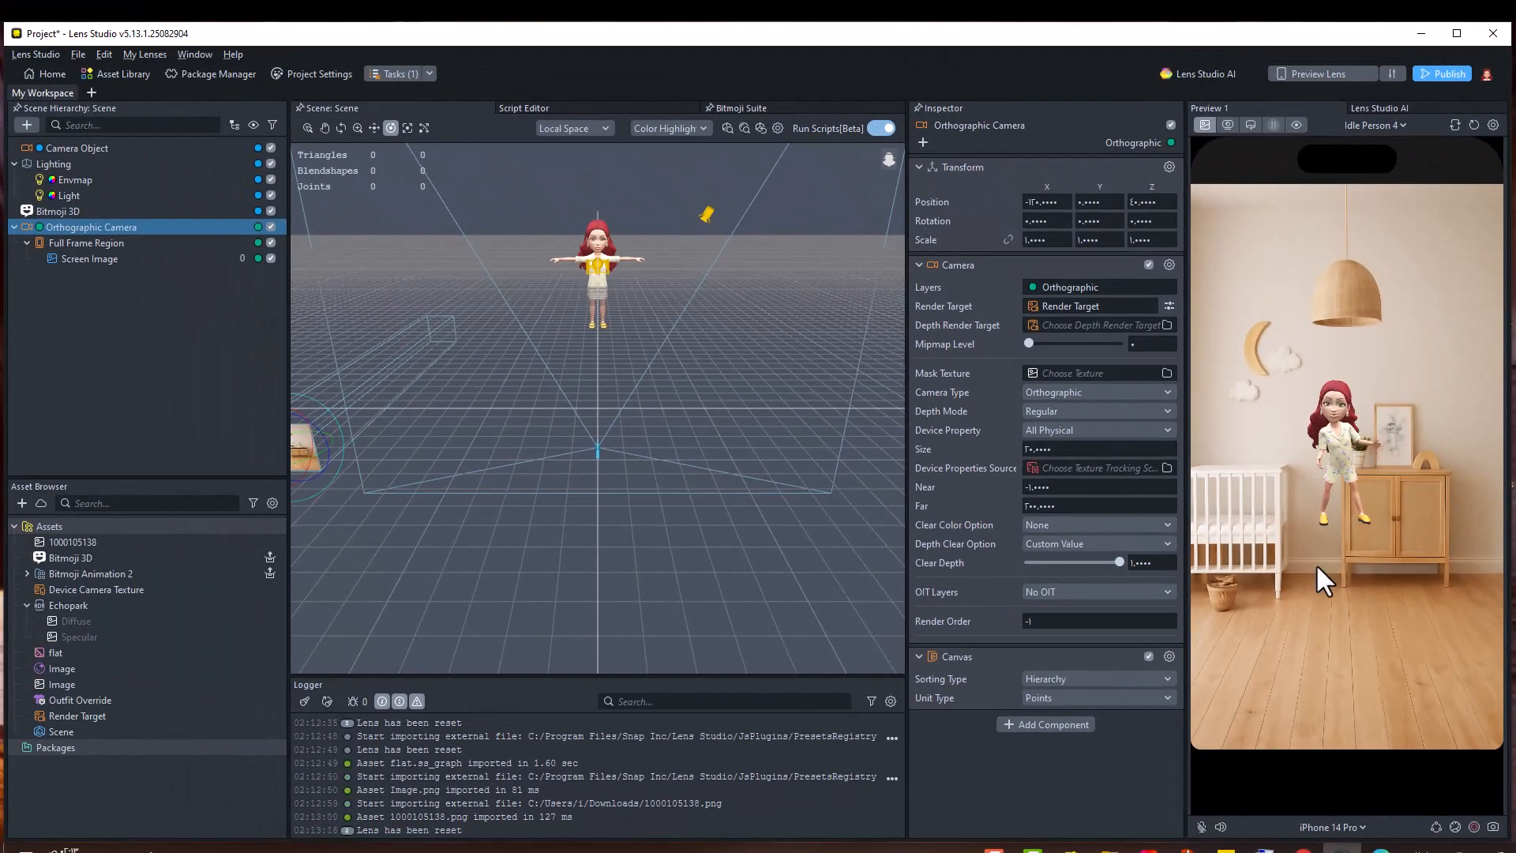
Select the Bitmoji 3D object and move it down onto the floor of the scene
{"action": "left_click", "coordinate": [374, 127]}
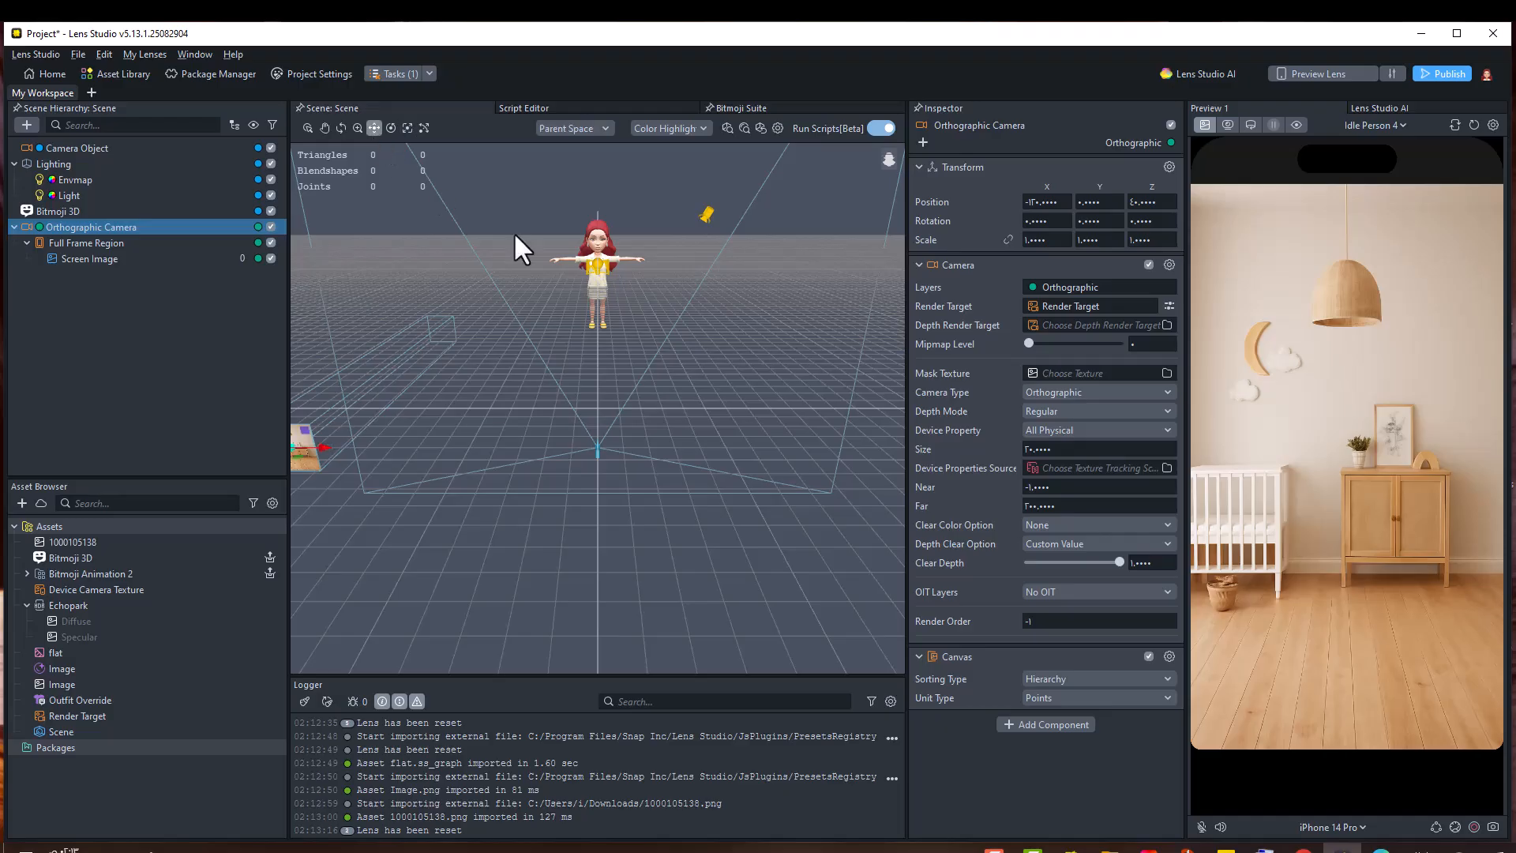
{"action": "scroll", "coordinate": [381, 381], "scroll_direction": "down", "scroll_amount": 3}
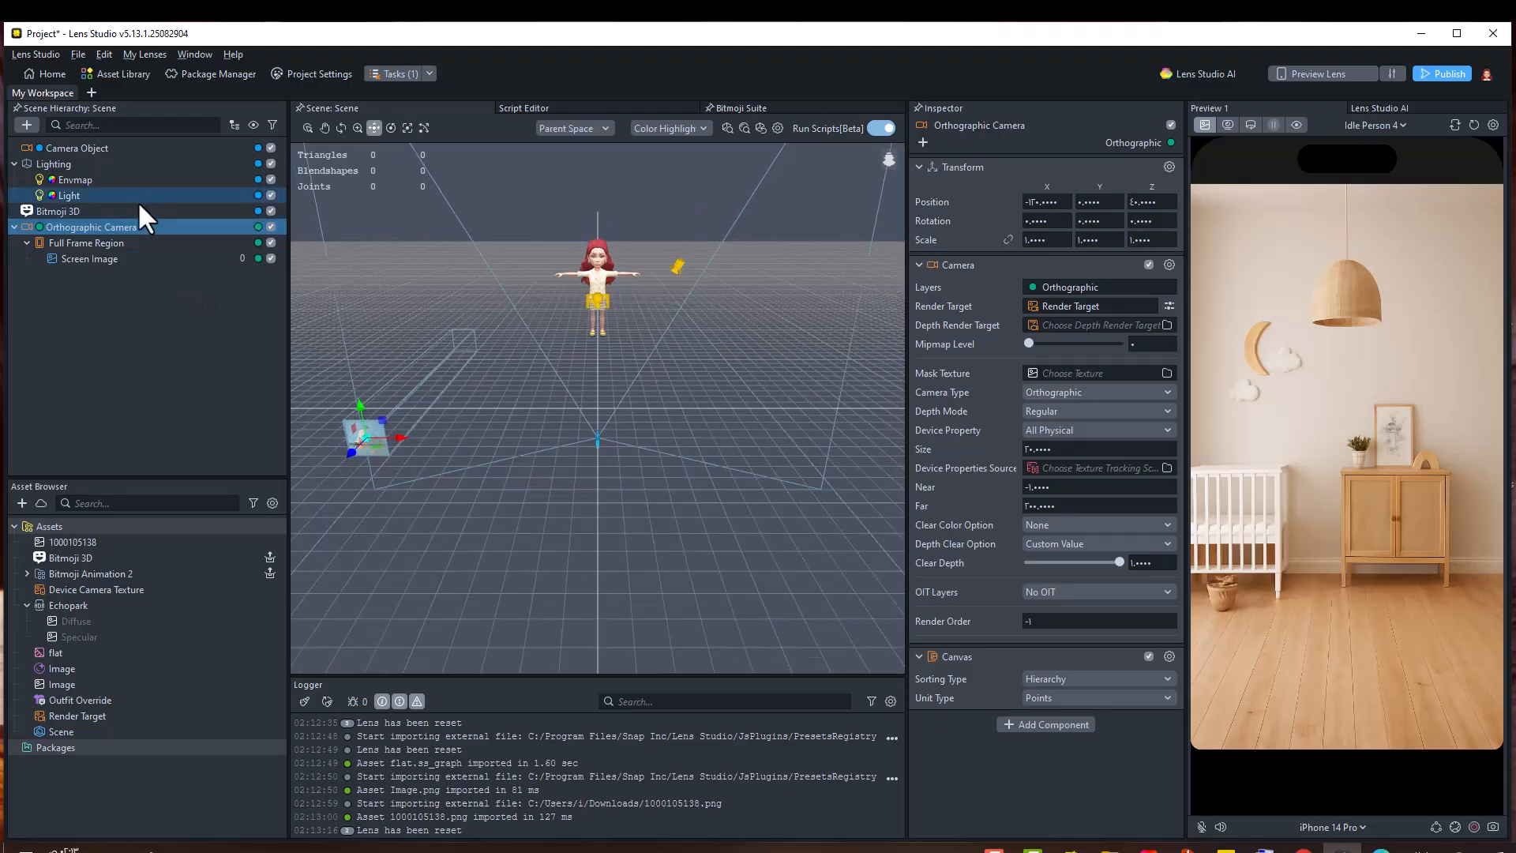
{"action": "left_click", "coordinate": [189, 213]}
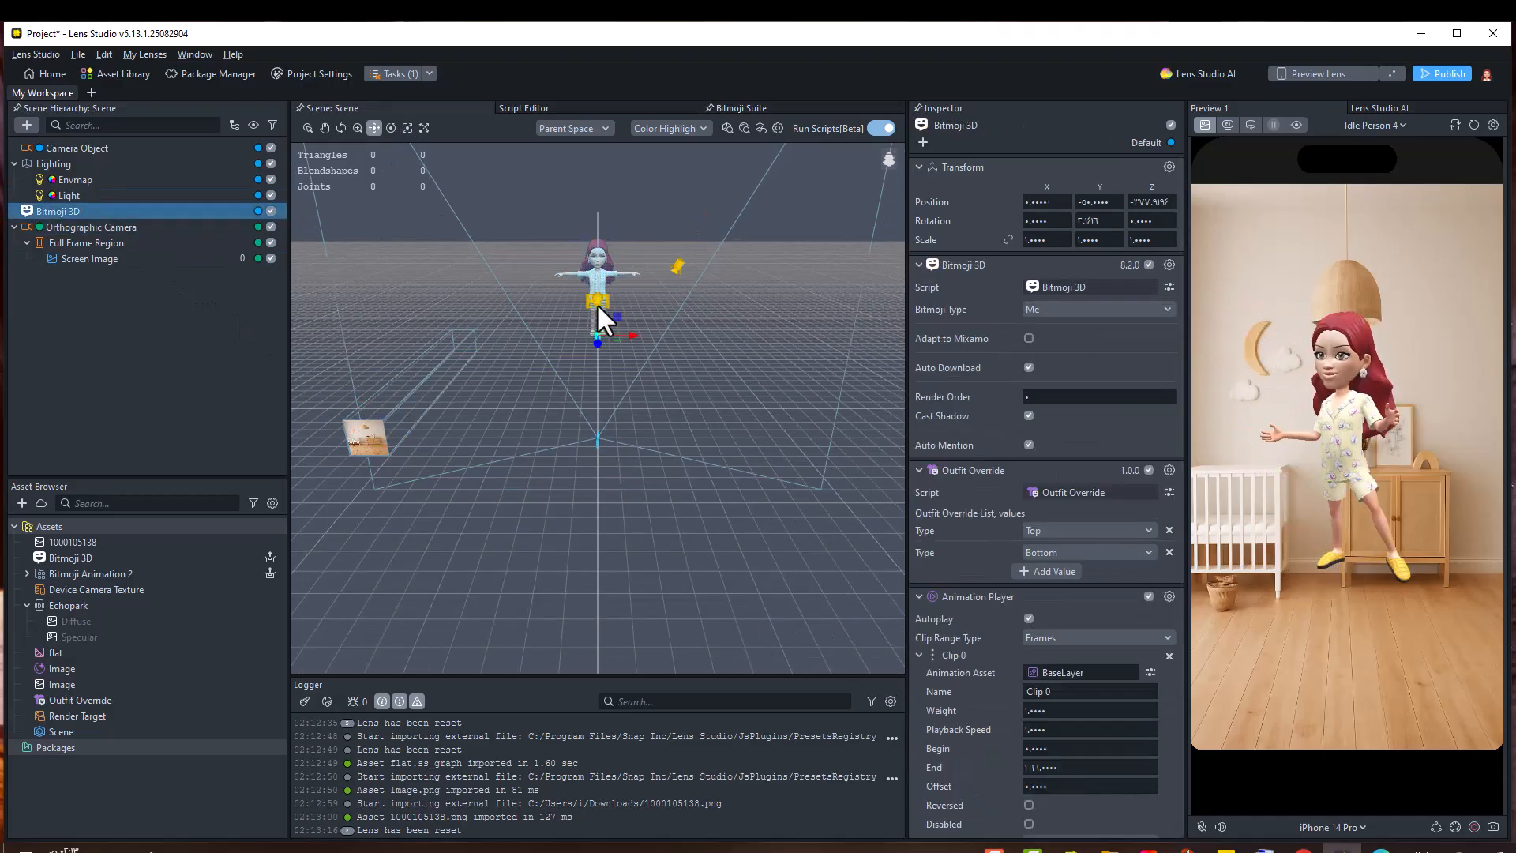
{"action": "left_click_drag", "start_coordinate": [590, 319], "coordinate": [568, 353]}
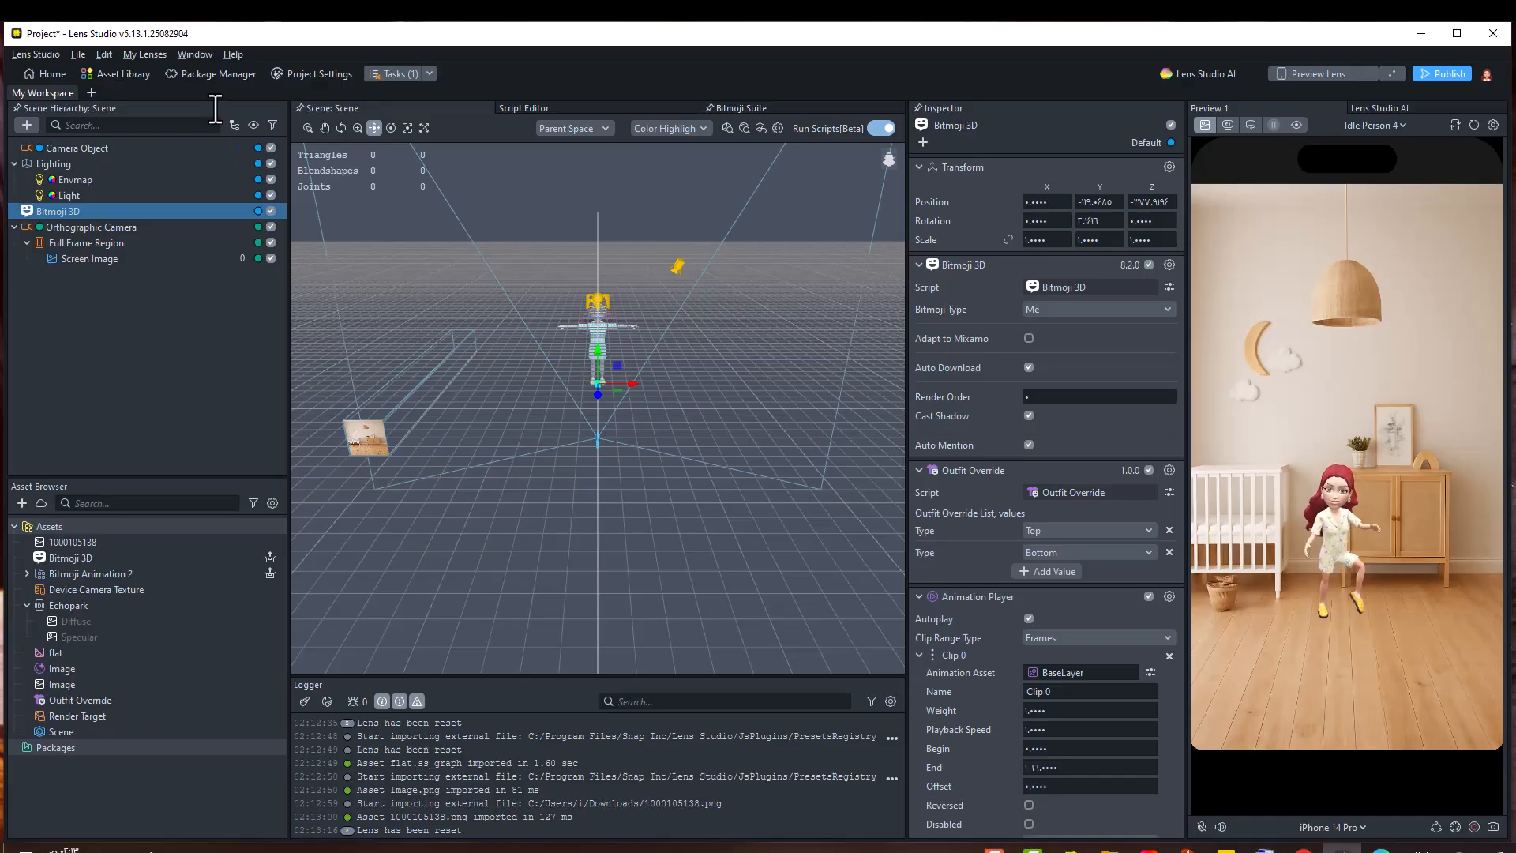
Duplicate the Bitmoji 3D object twice, creating two more avatars
{"action": "left_click", "coordinate": [194, 55]}
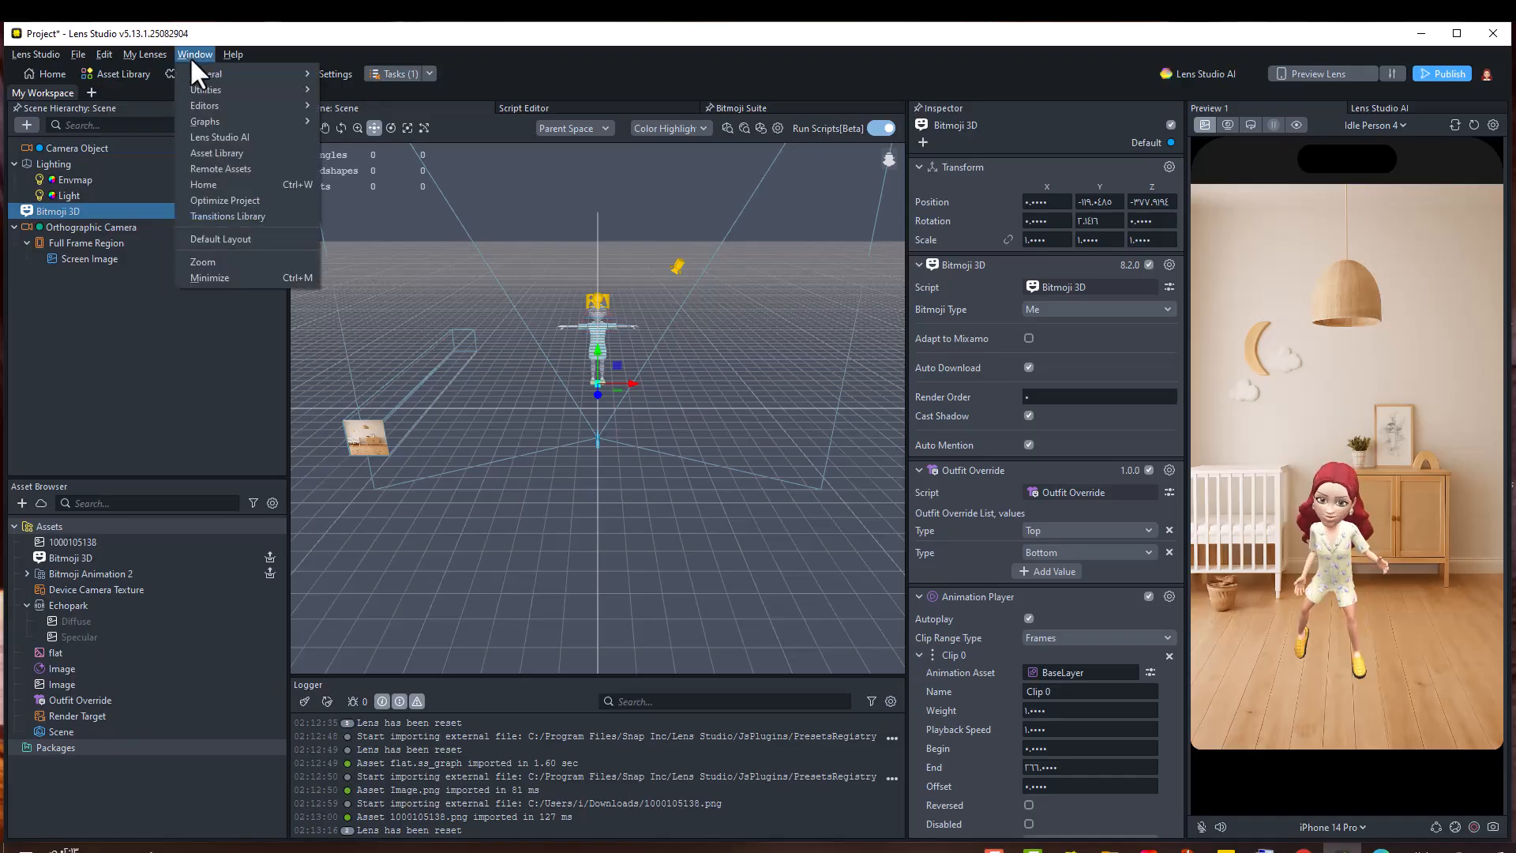
{"action": "left_click", "coordinate": [53, 208]}
{"action": "right_click", "coordinate": [54, 208]}
{"action": "left_click", "coordinate": [89, 339]}
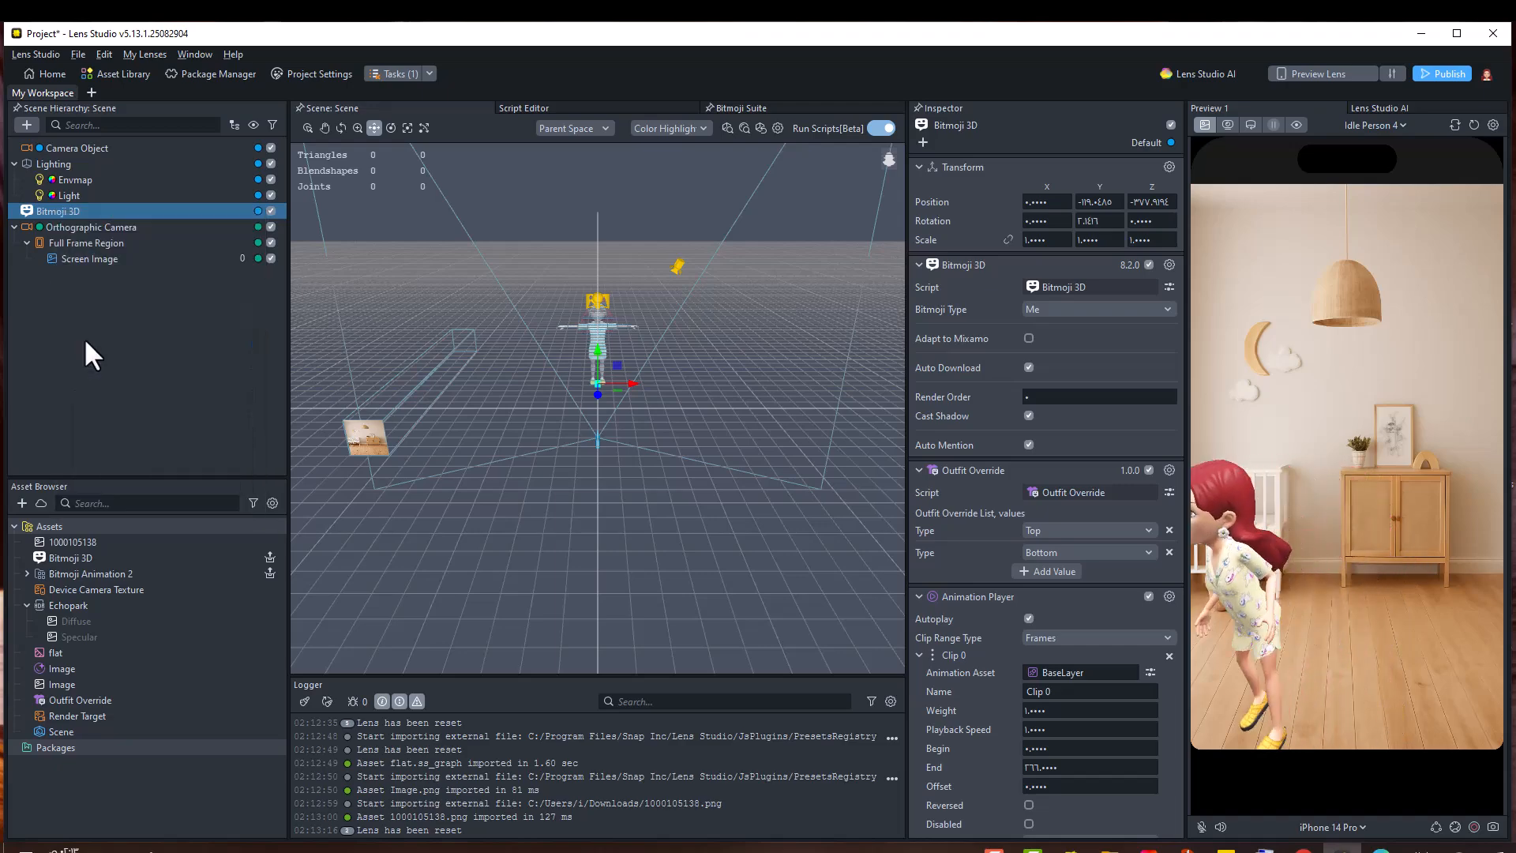
{"action": "right_click", "coordinate": [79, 226]}
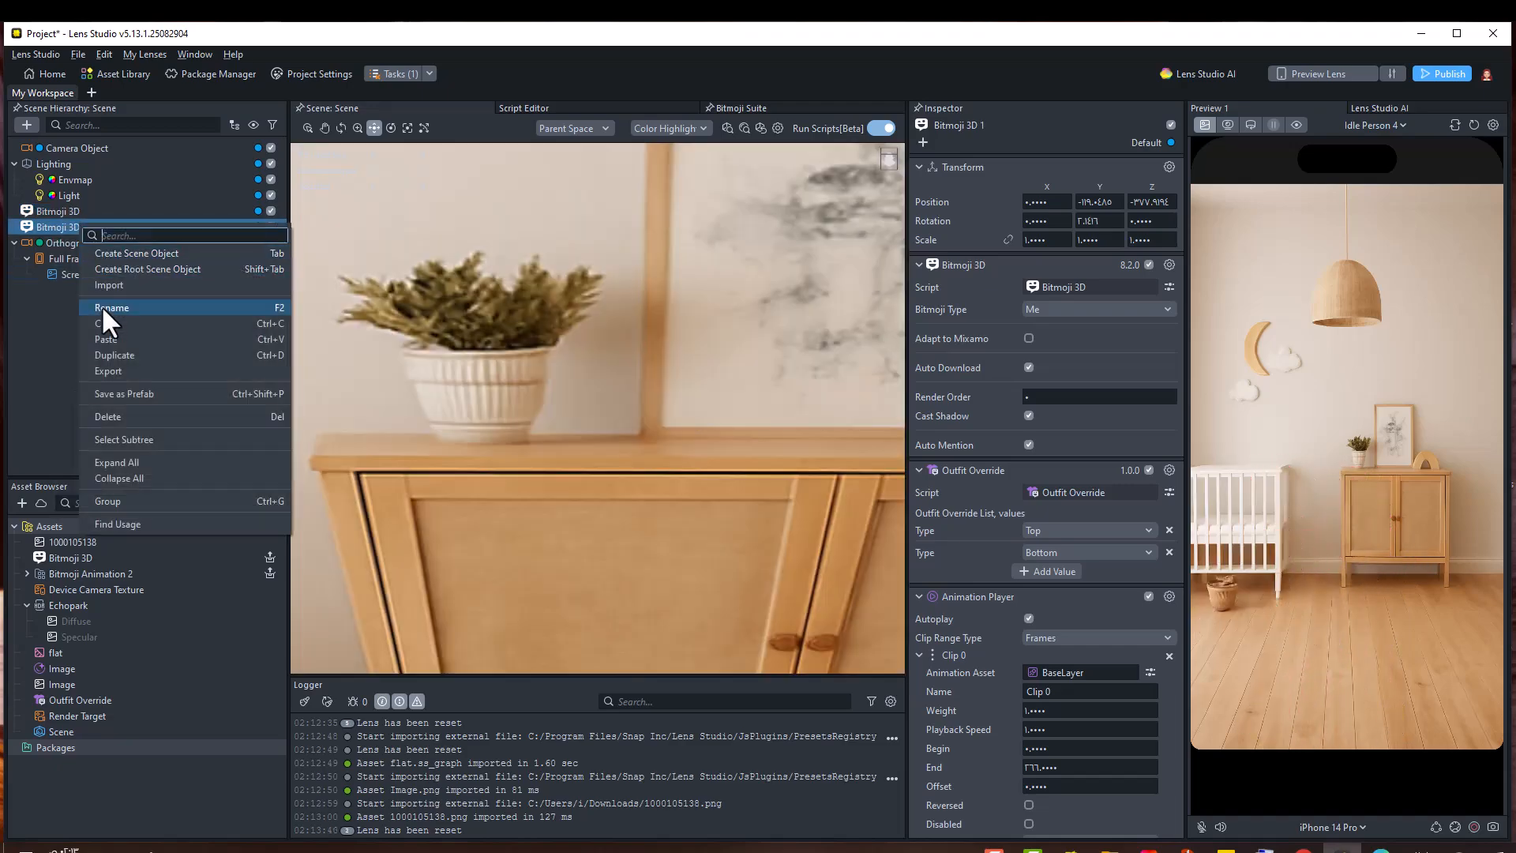
{"action": "left_click", "coordinate": [93, 354]}
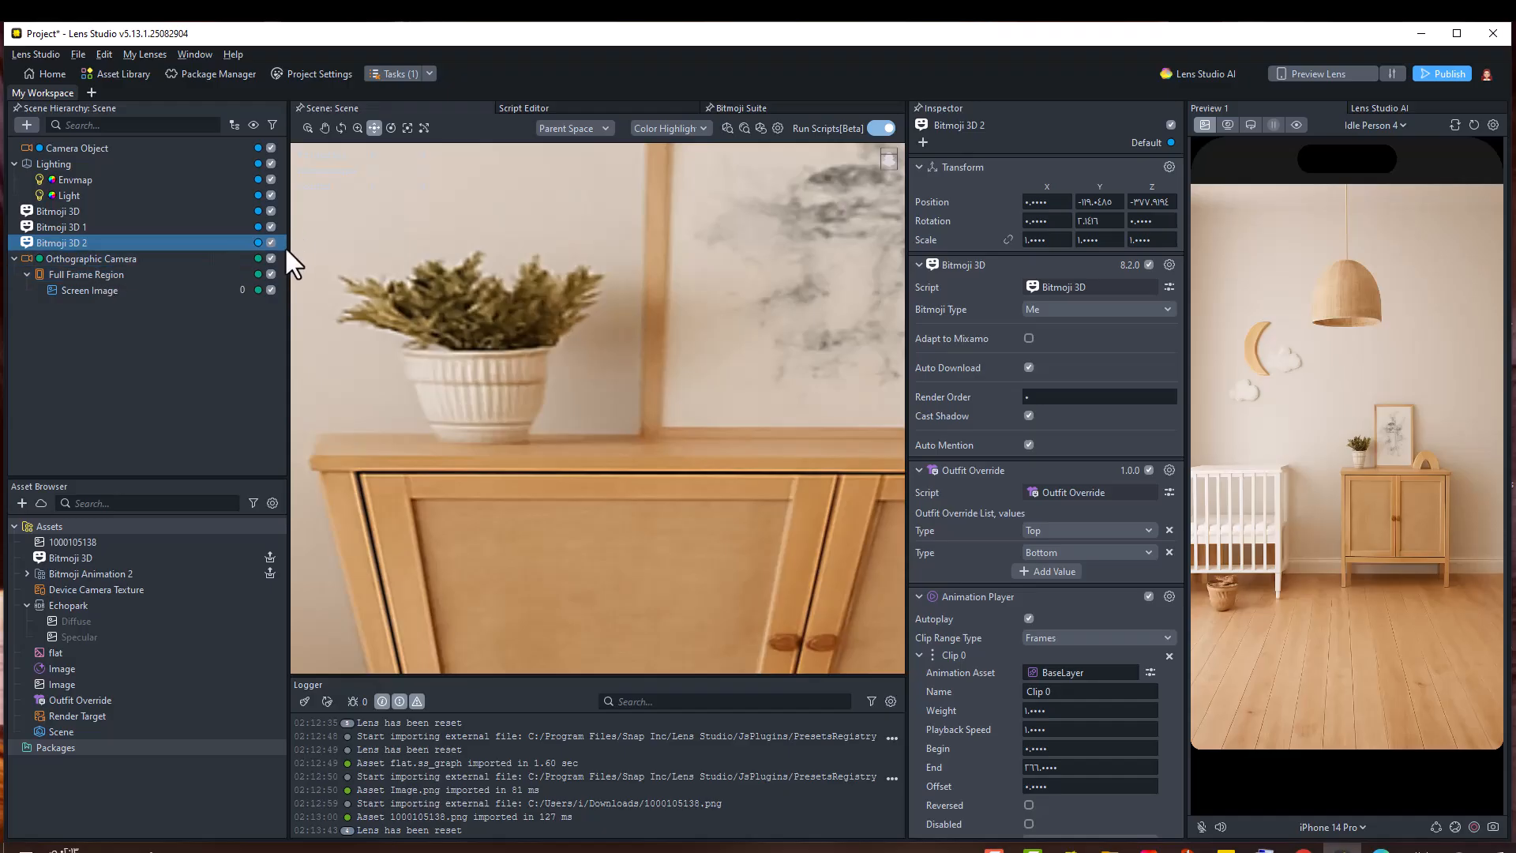
Hide the background Screen Image and move the first duplicate Bitmoji 3D 1 to the right
{"action": "left_click", "coordinate": [268, 290]}
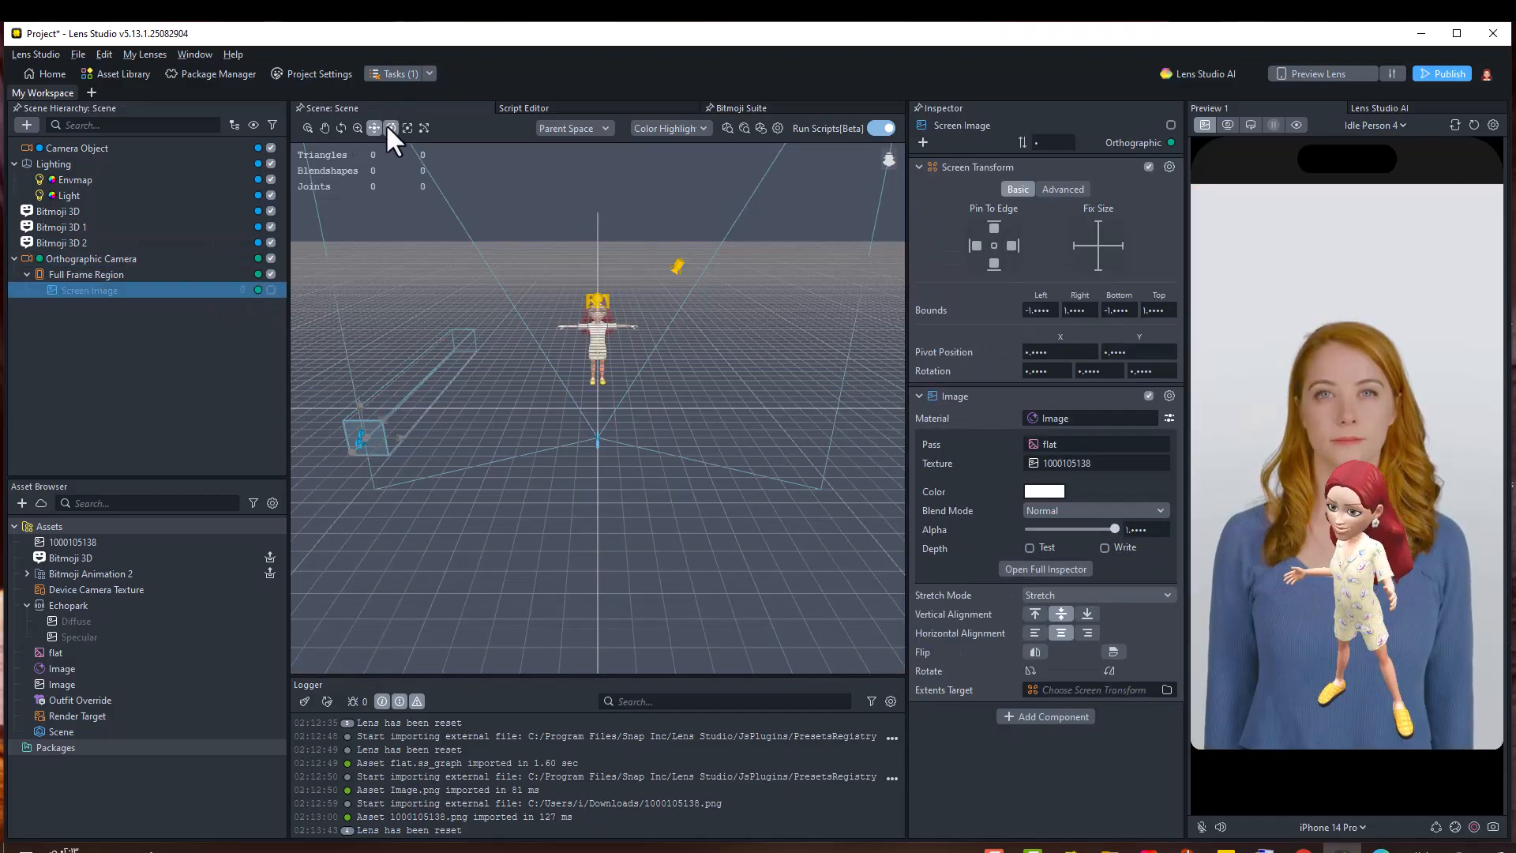
{"action": "left_click", "coordinate": [387, 124]}
{"action": "left_click", "coordinate": [376, 129]}
{"action": "left_click", "coordinate": [100, 226]}
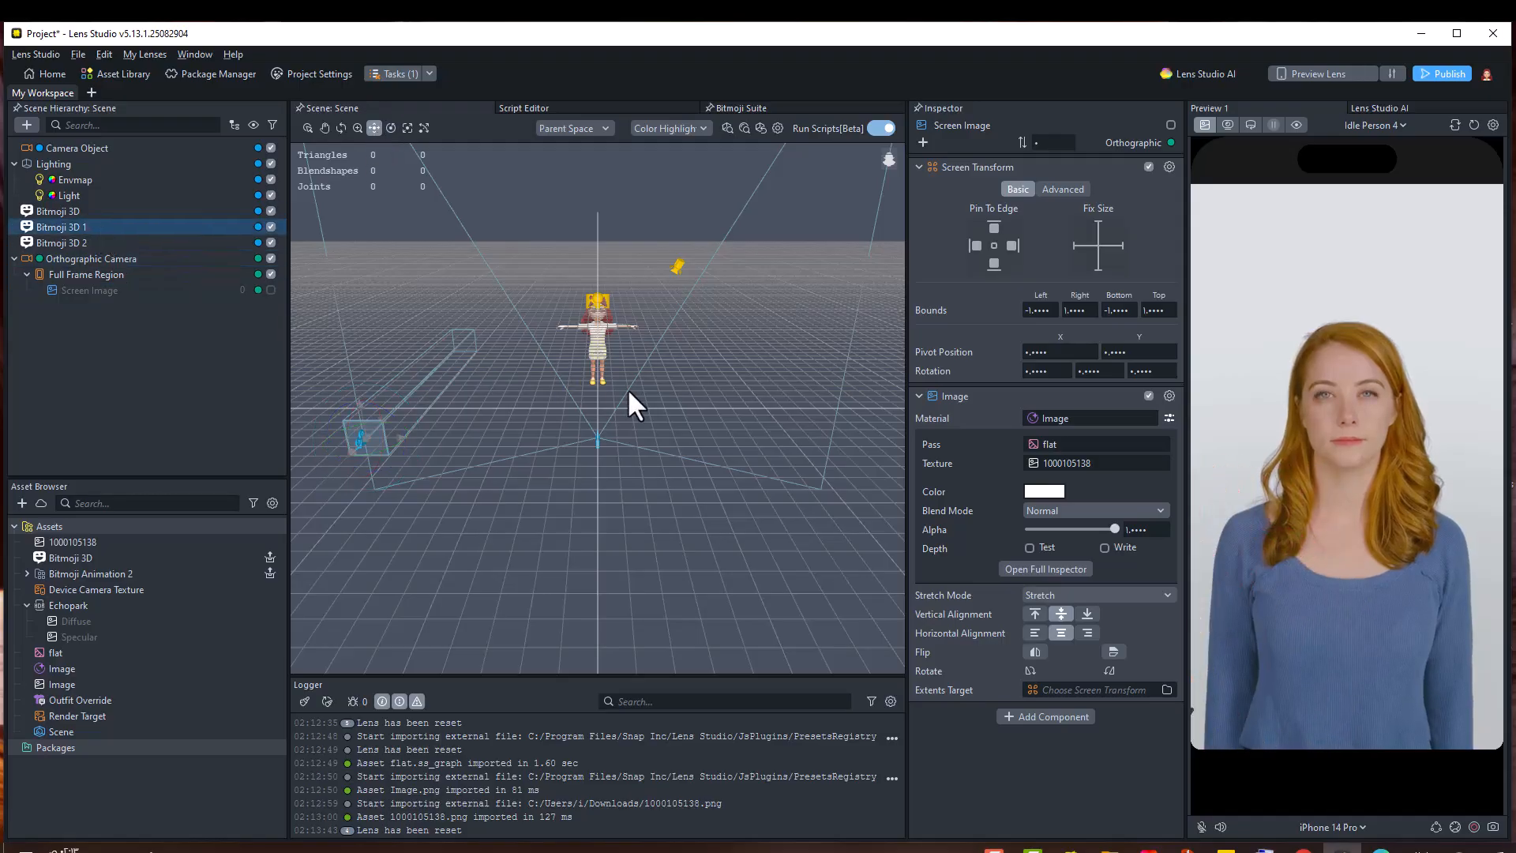
{"action": "left_click_drag", "start_coordinate": [629, 382], "coordinate": [662, 372]}
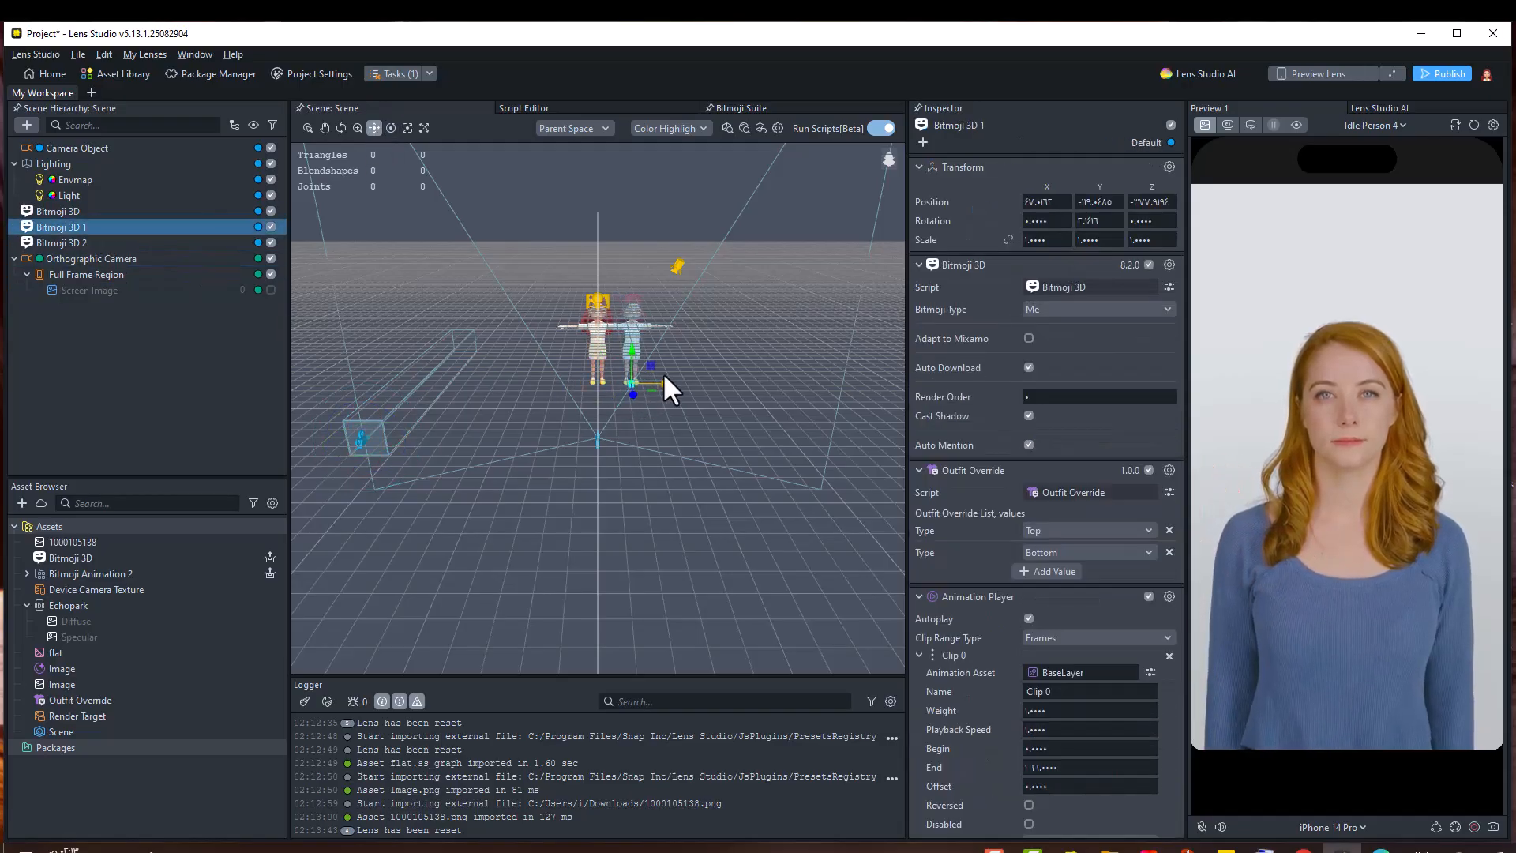
Move Bitmoji 3D 2 to the left and show the background Screen Image again
{"action": "left_click", "coordinate": [144, 243]}
{"action": "left_click_drag", "start_coordinate": [616, 385], "coordinate": [583, 388]}
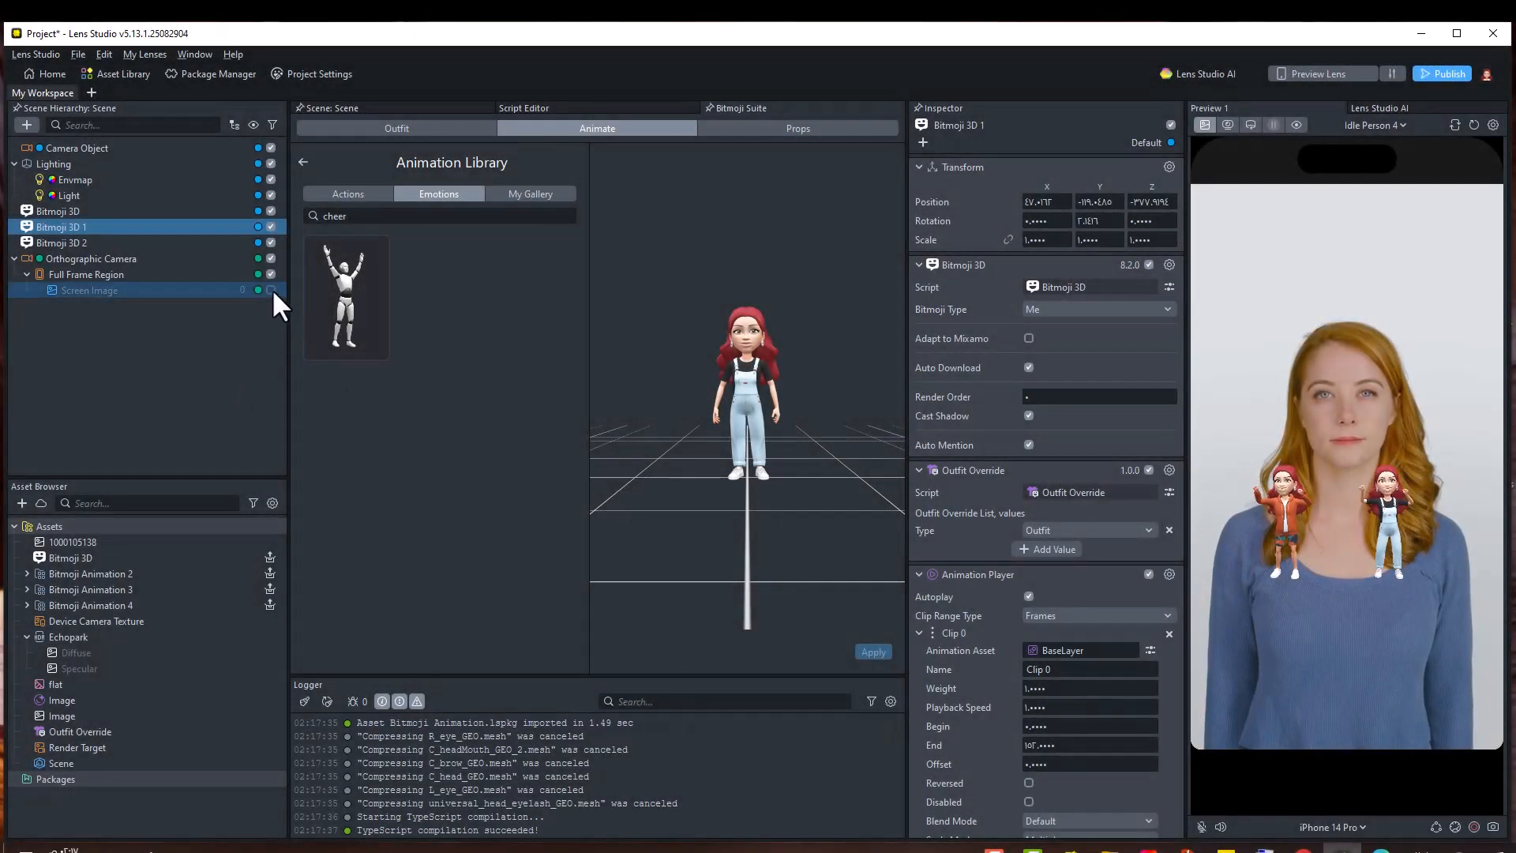
{"action": "left_click", "coordinate": [272, 290]}
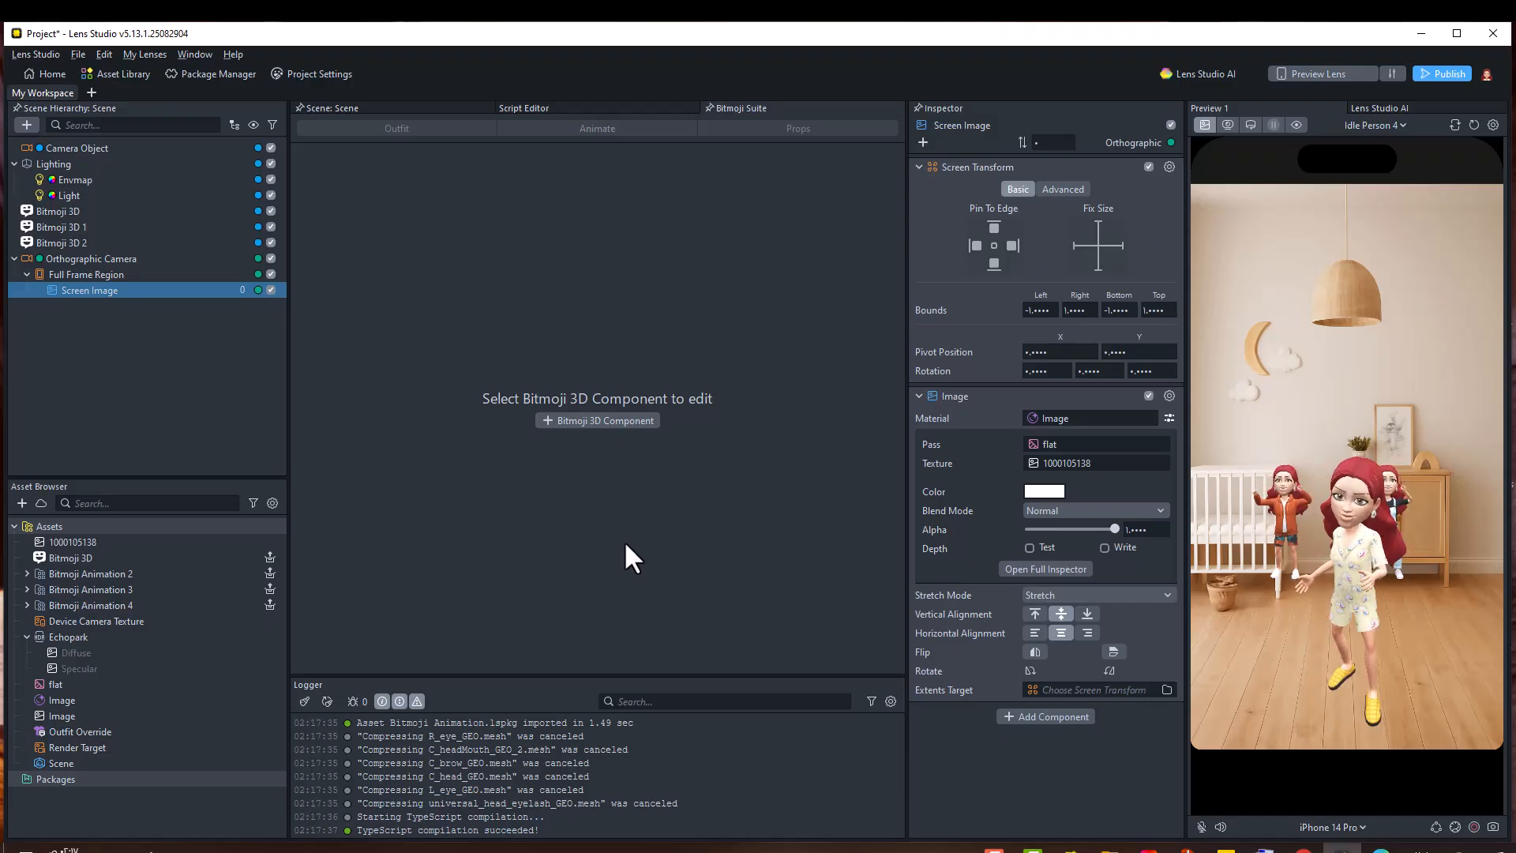
Set Bitmoji 3D 1's scale to 1.7
{"action": "left_click", "coordinate": [90, 228]}
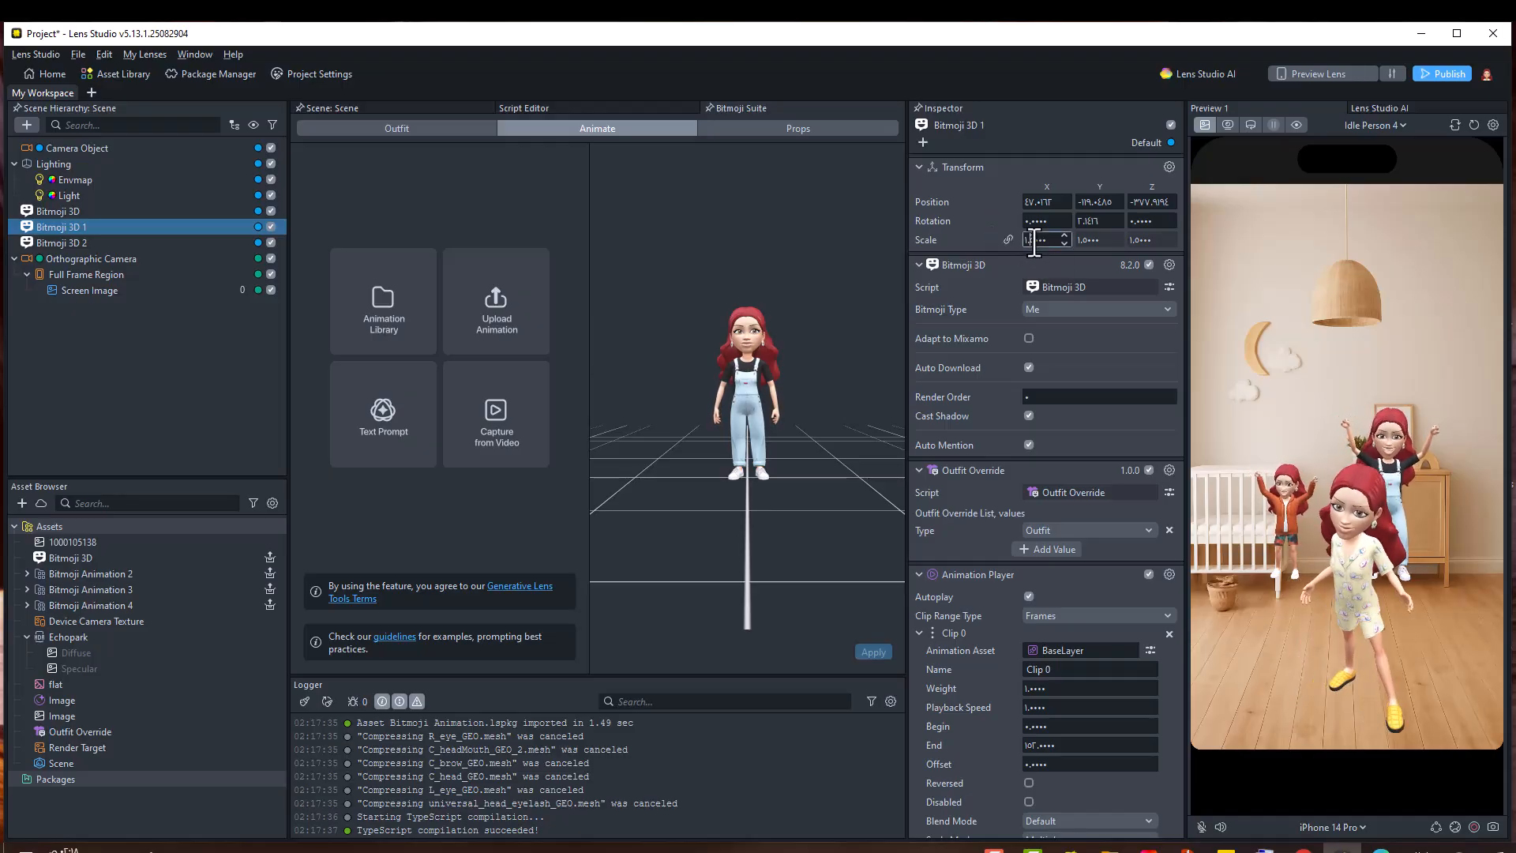
{"action": "type", "text": "1.7"}
{"action": "key", "text": "Return"}
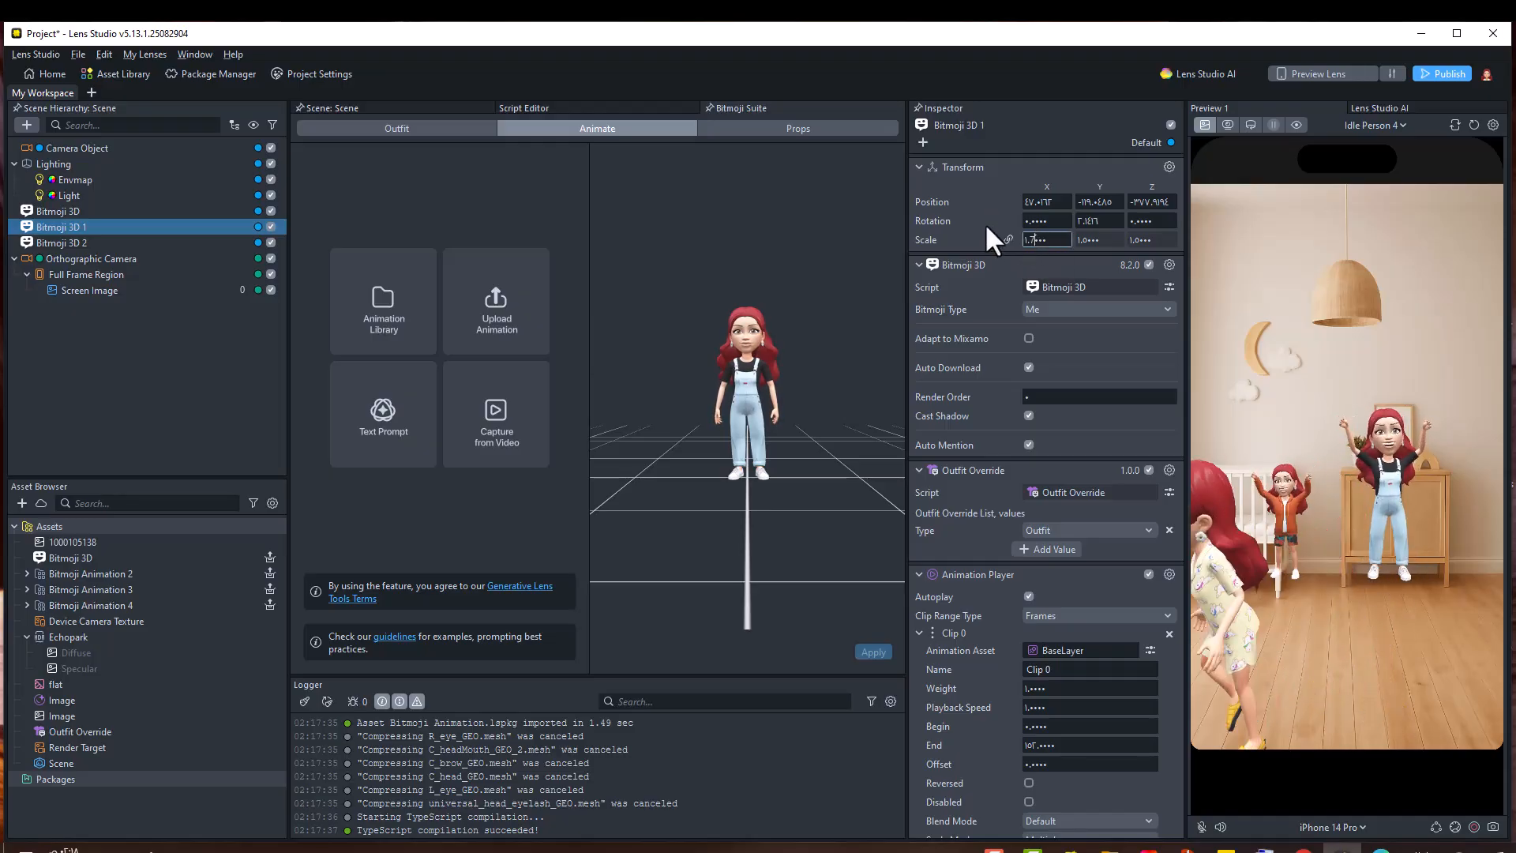
Set the Bitmoji Type of Bitmoji 3D 2 and Bitmoji 3D 1 to My Friend
{"action": "left_click", "coordinate": [169, 243]}
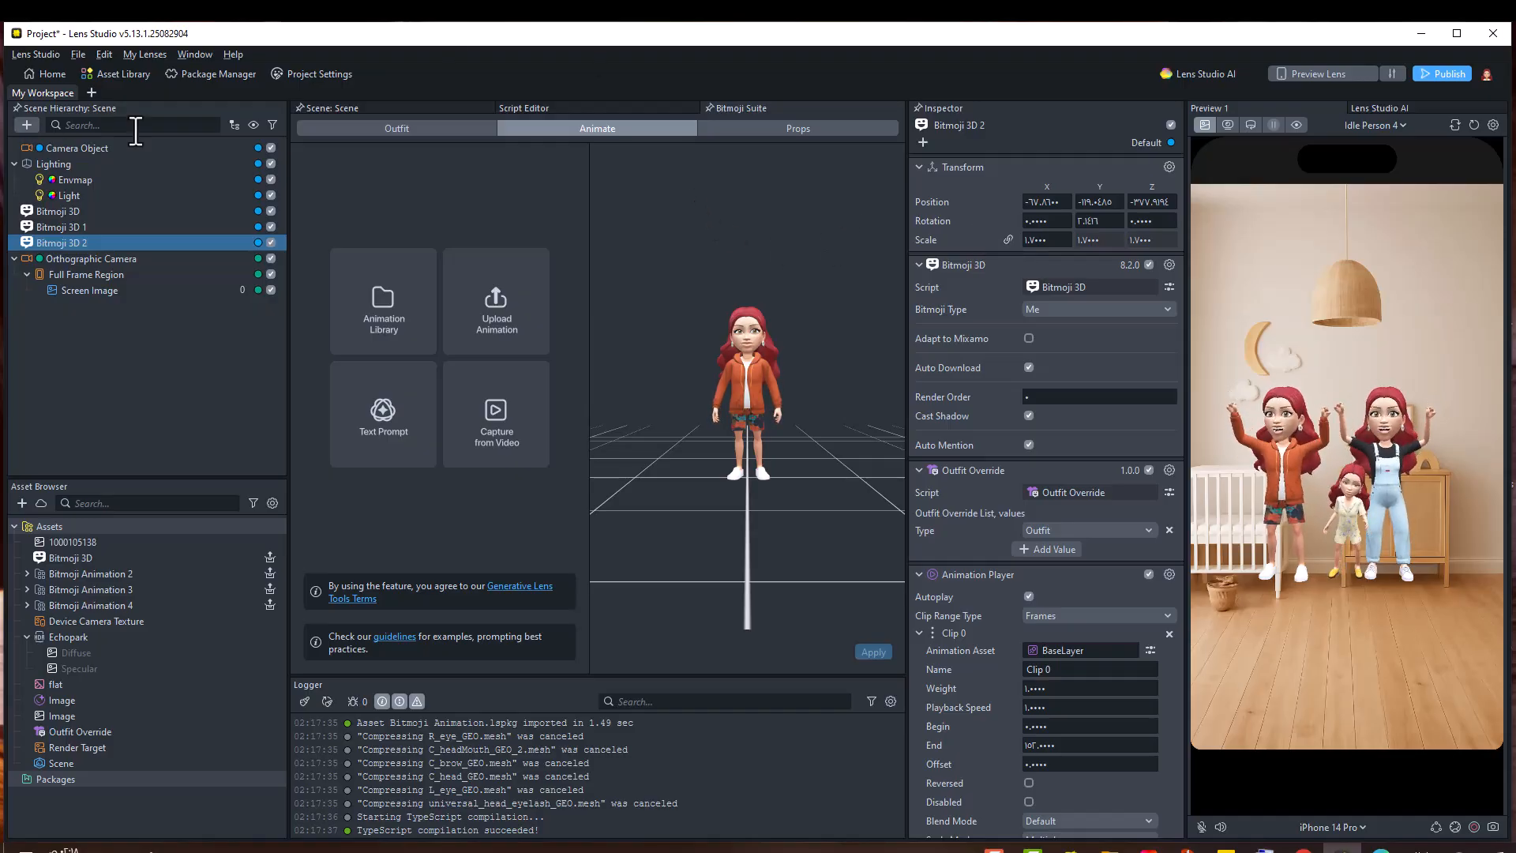
{"action": "left_click", "coordinate": [395, 107]}
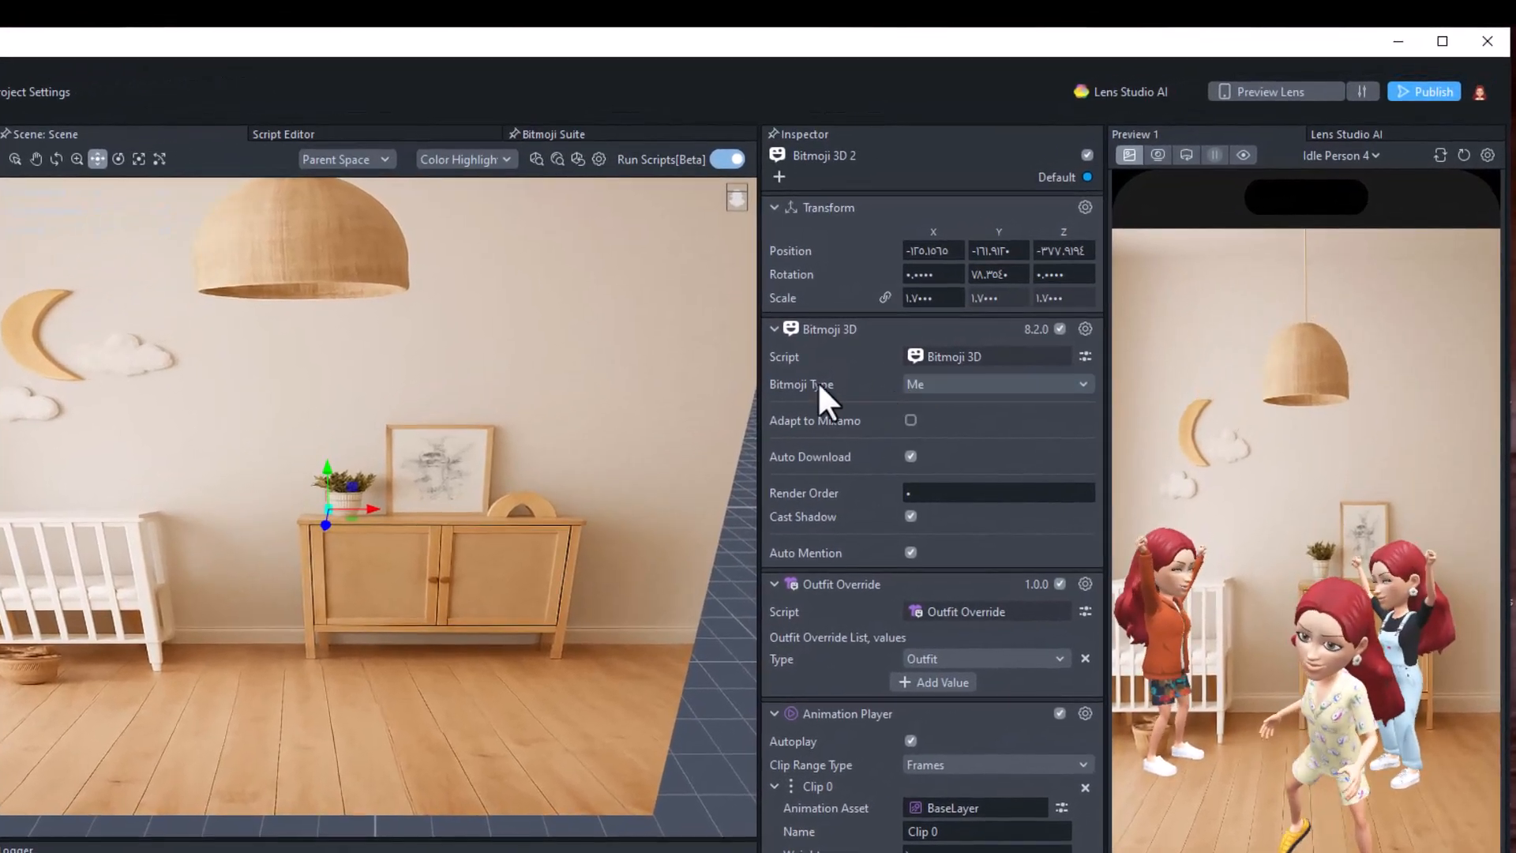
{"action": "left_click", "coordinate": [951, 384]}
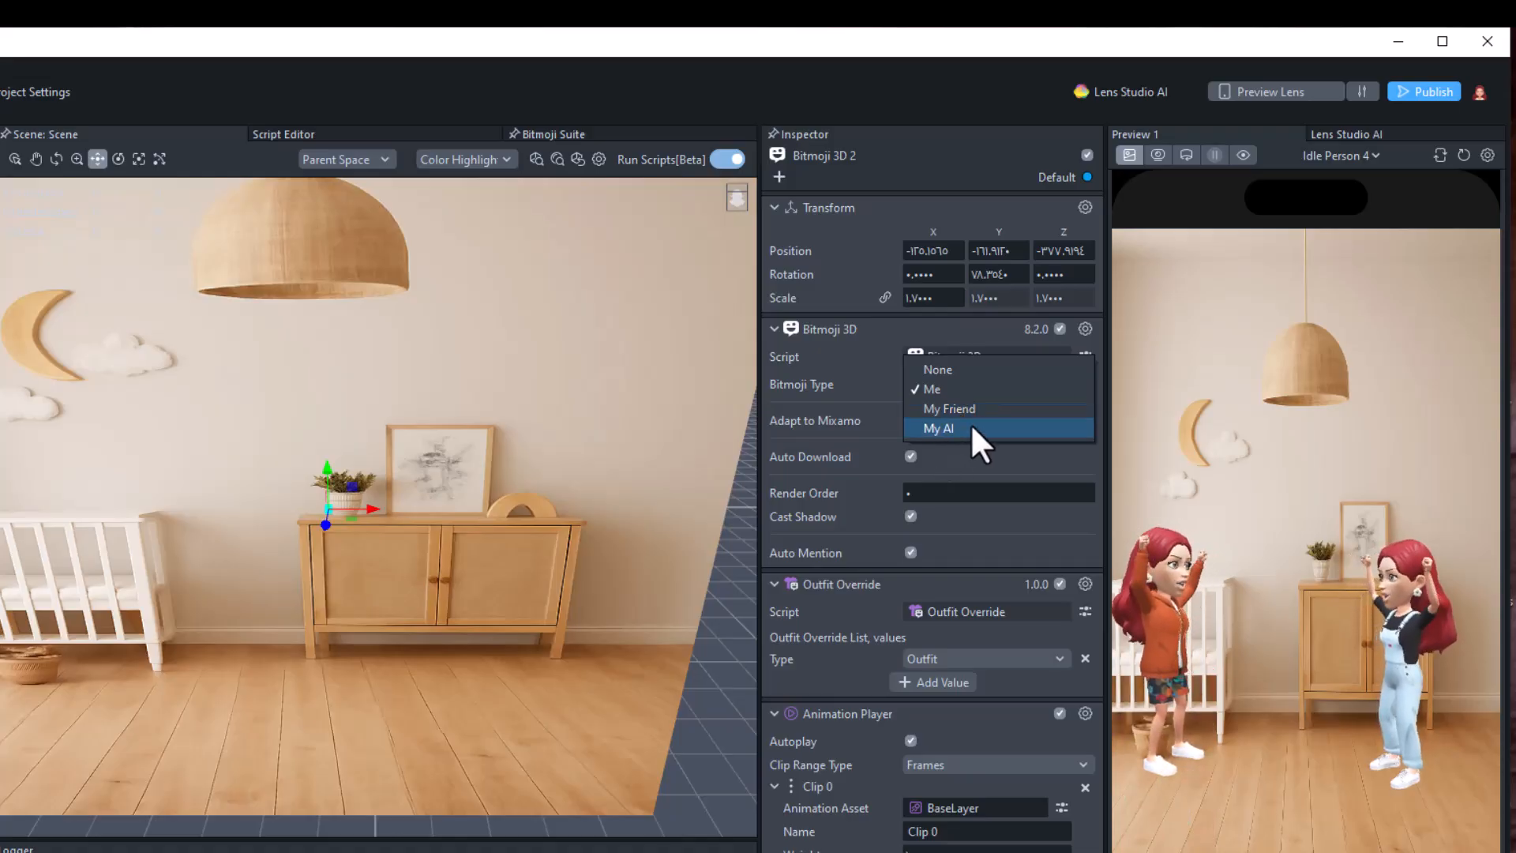
{"action": "left_click", "coordinate": [979, 410]}
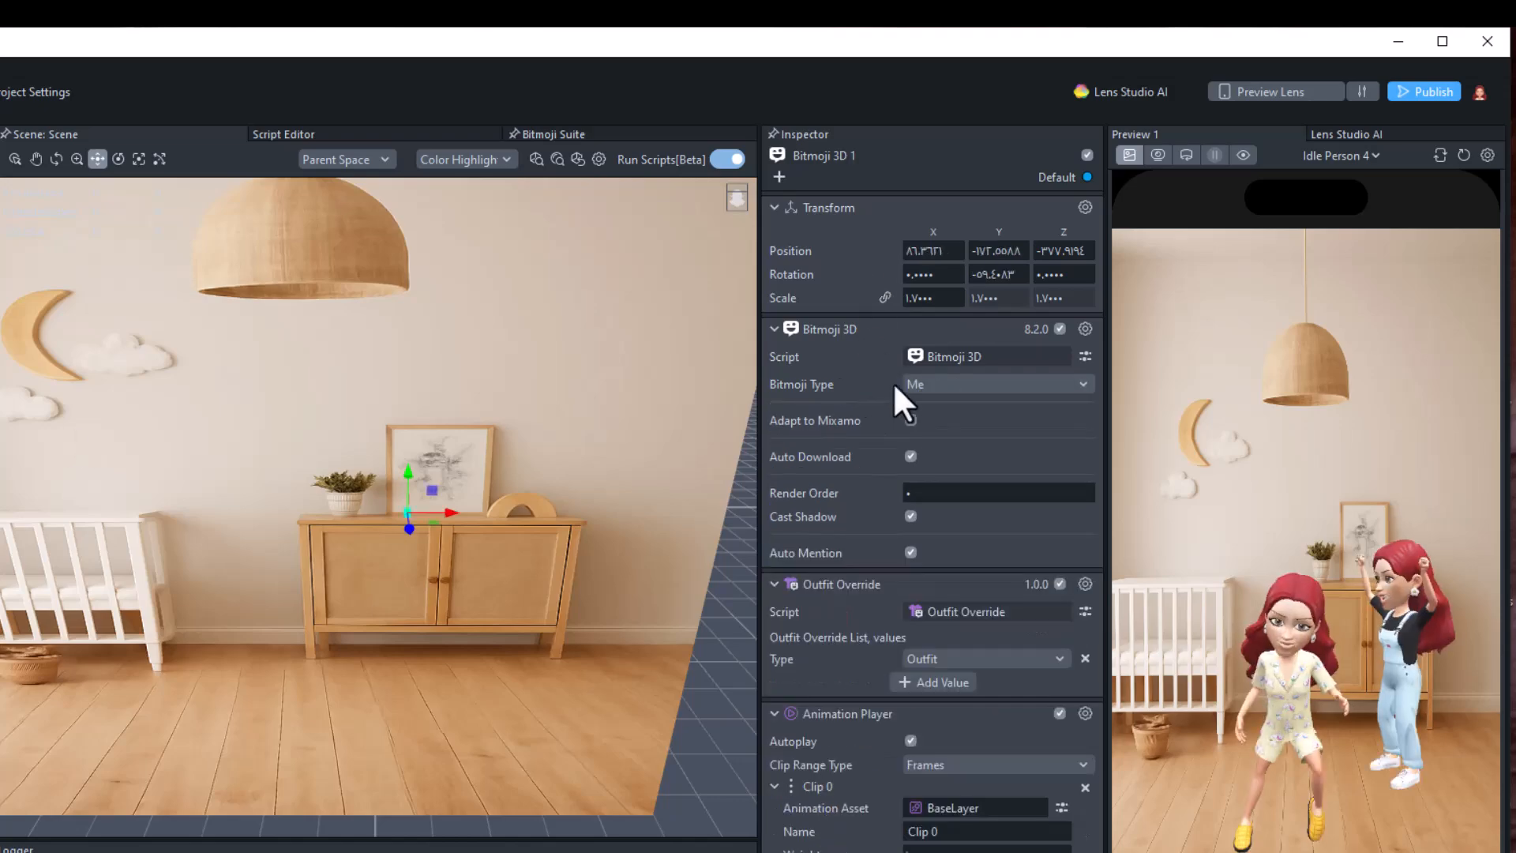
{"action": "left_click", "coordinate": [917, 384]}
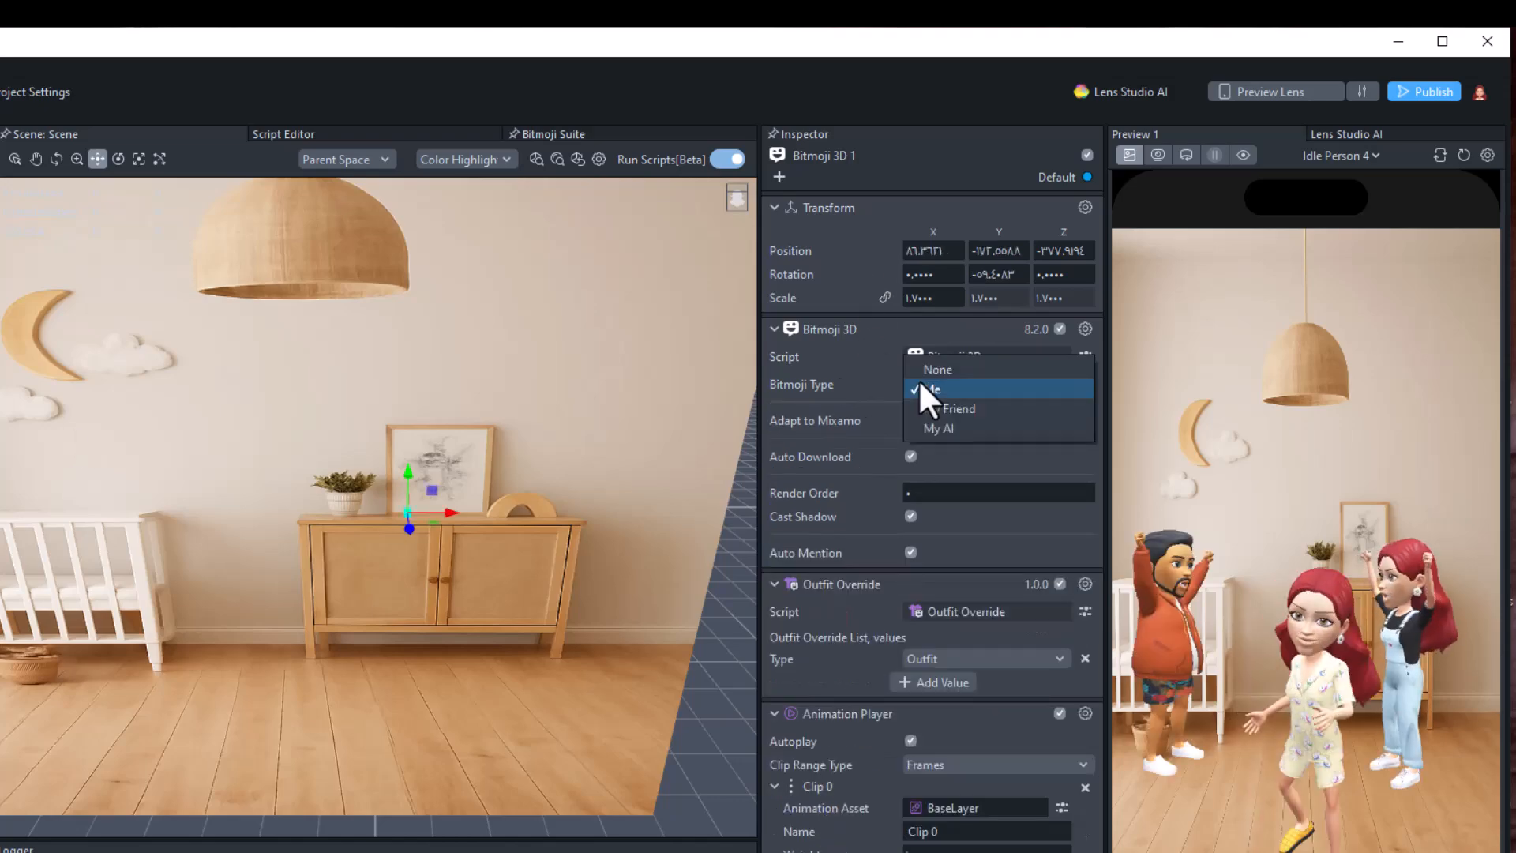
{"action": "left_click", "coordinate": [918, 408]}
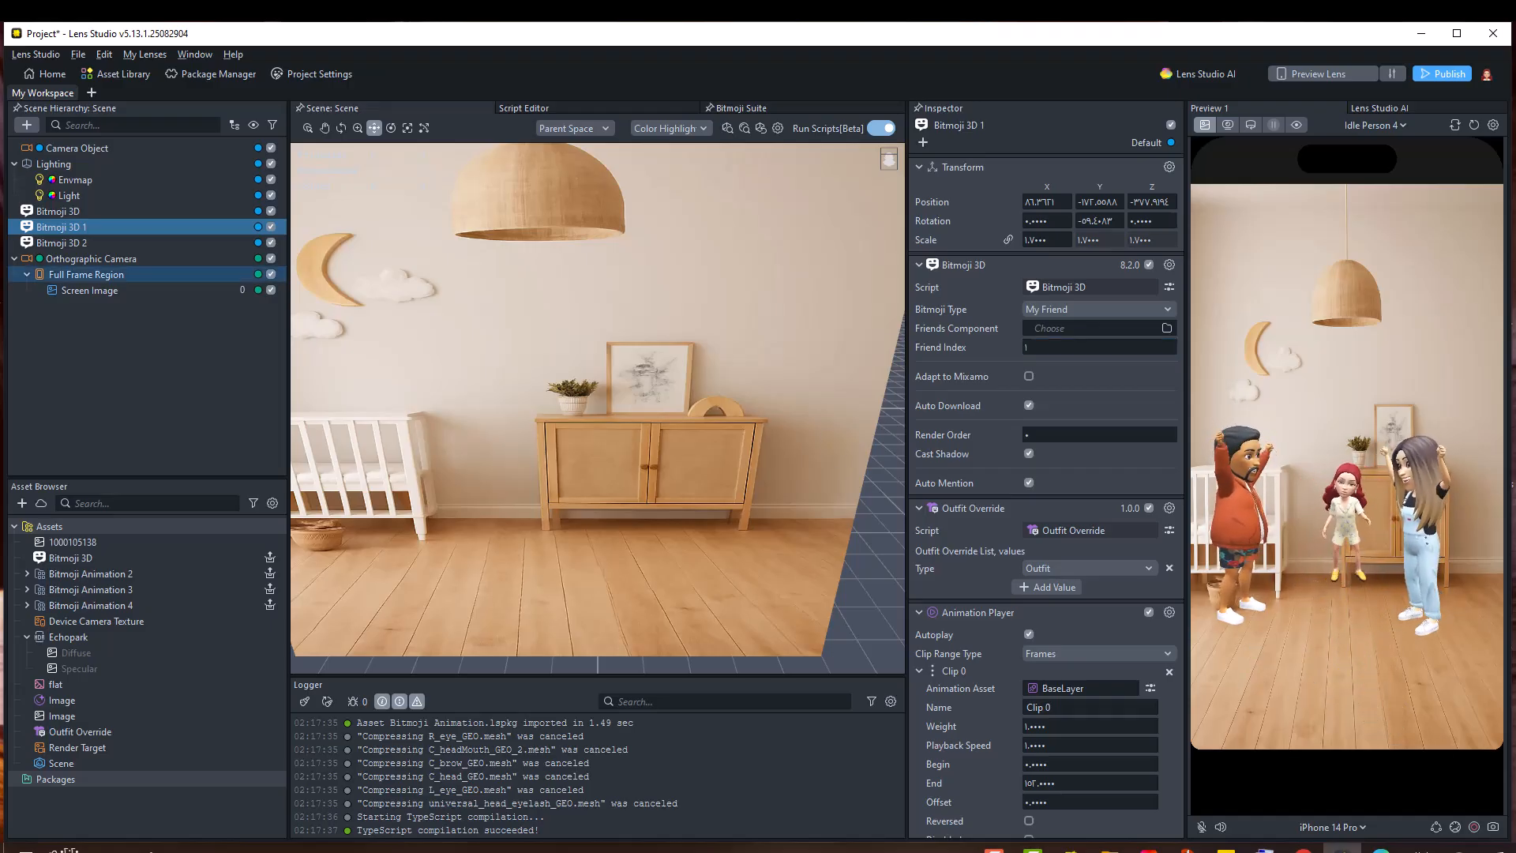
Add a Shadow Plane object and move it under the Camera Object in the hierarchy
{"action": "left_click", "coordinate": [26, 125]}
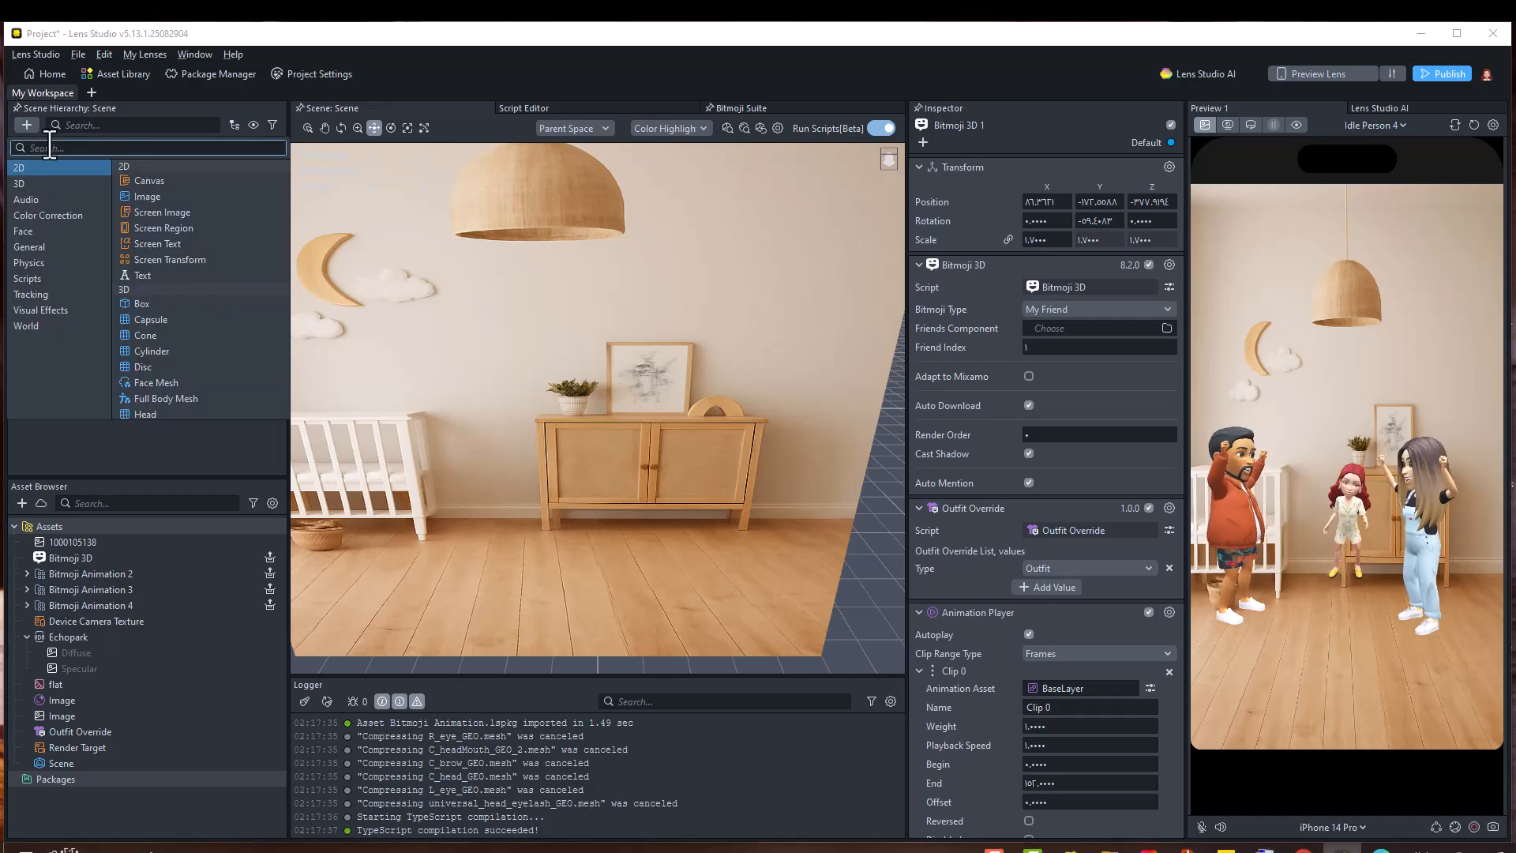
{"action": "type", "text": "shado"}
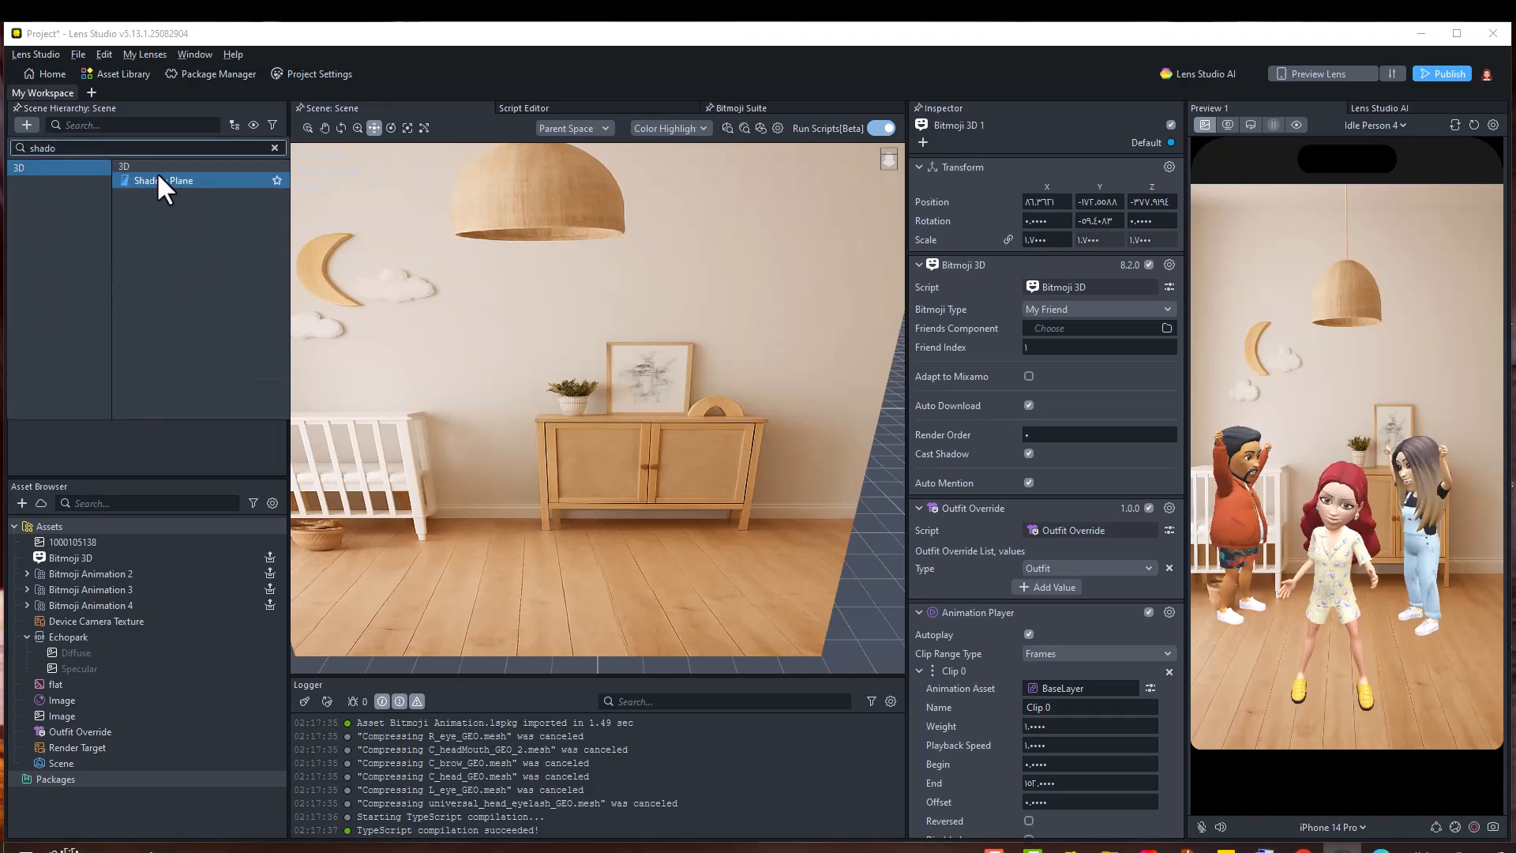
{"action": "left_click", "coordinate": [154, 180]}
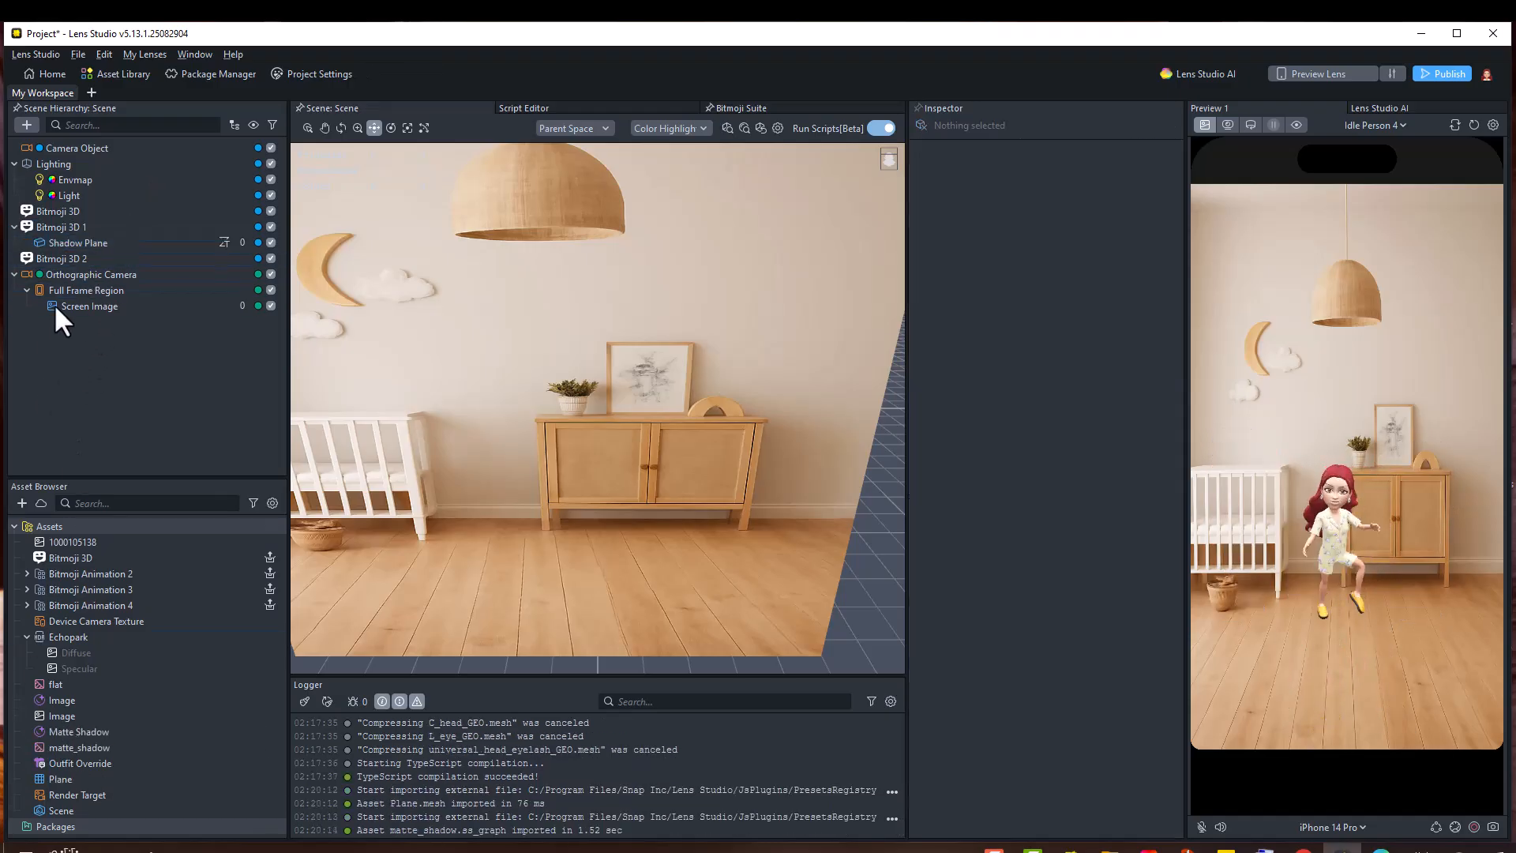
{"action": "left_click_drag", "start_coordinate": [78, 243], "coordinate": [102, 147]}
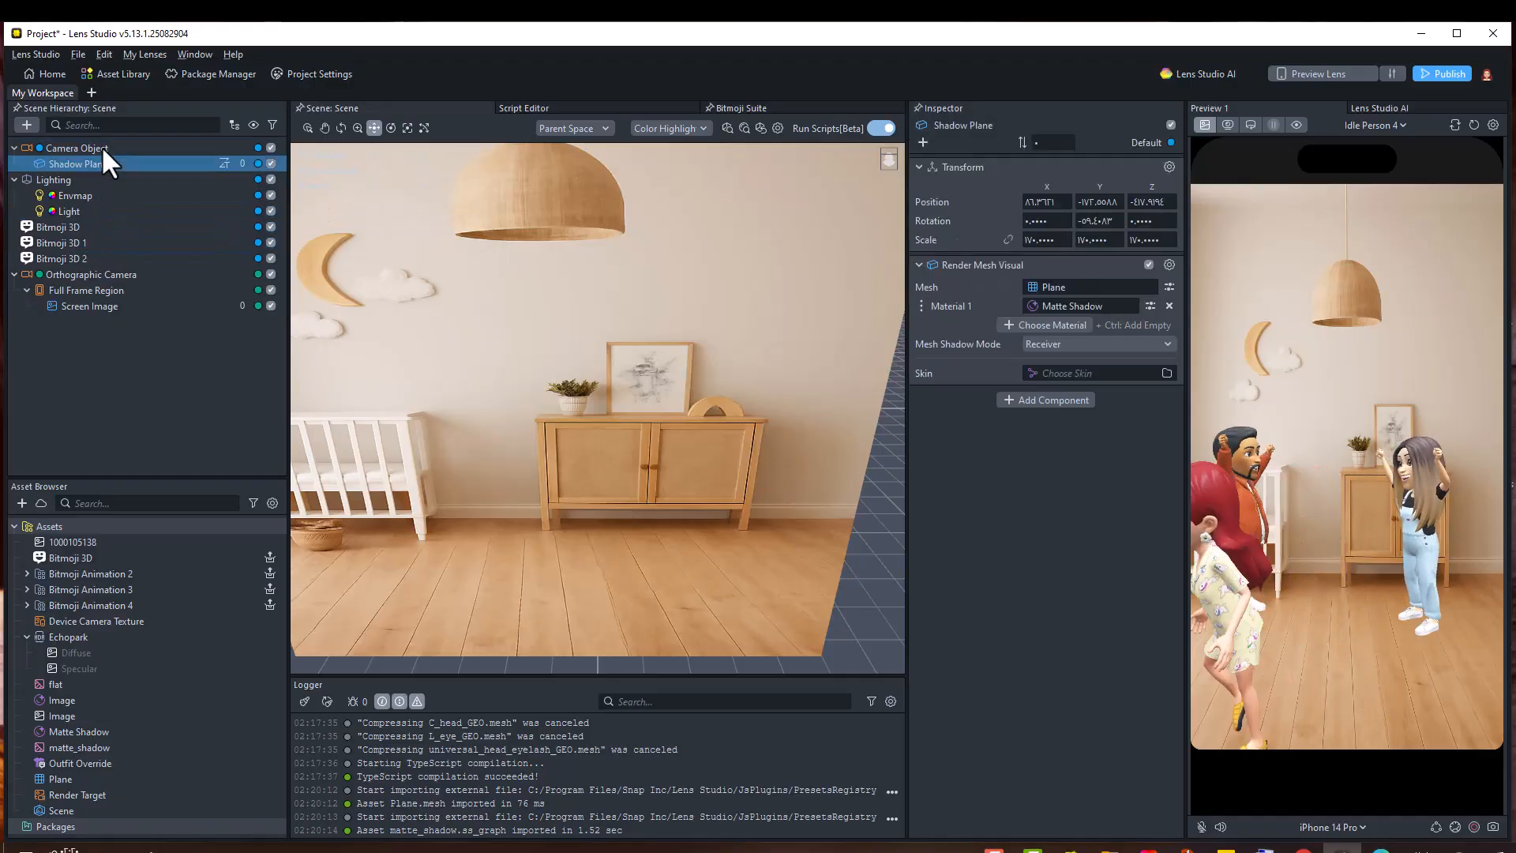
Turn on Shadows for the Light
{"action": "left_click", "coordinate": [153, 210]}
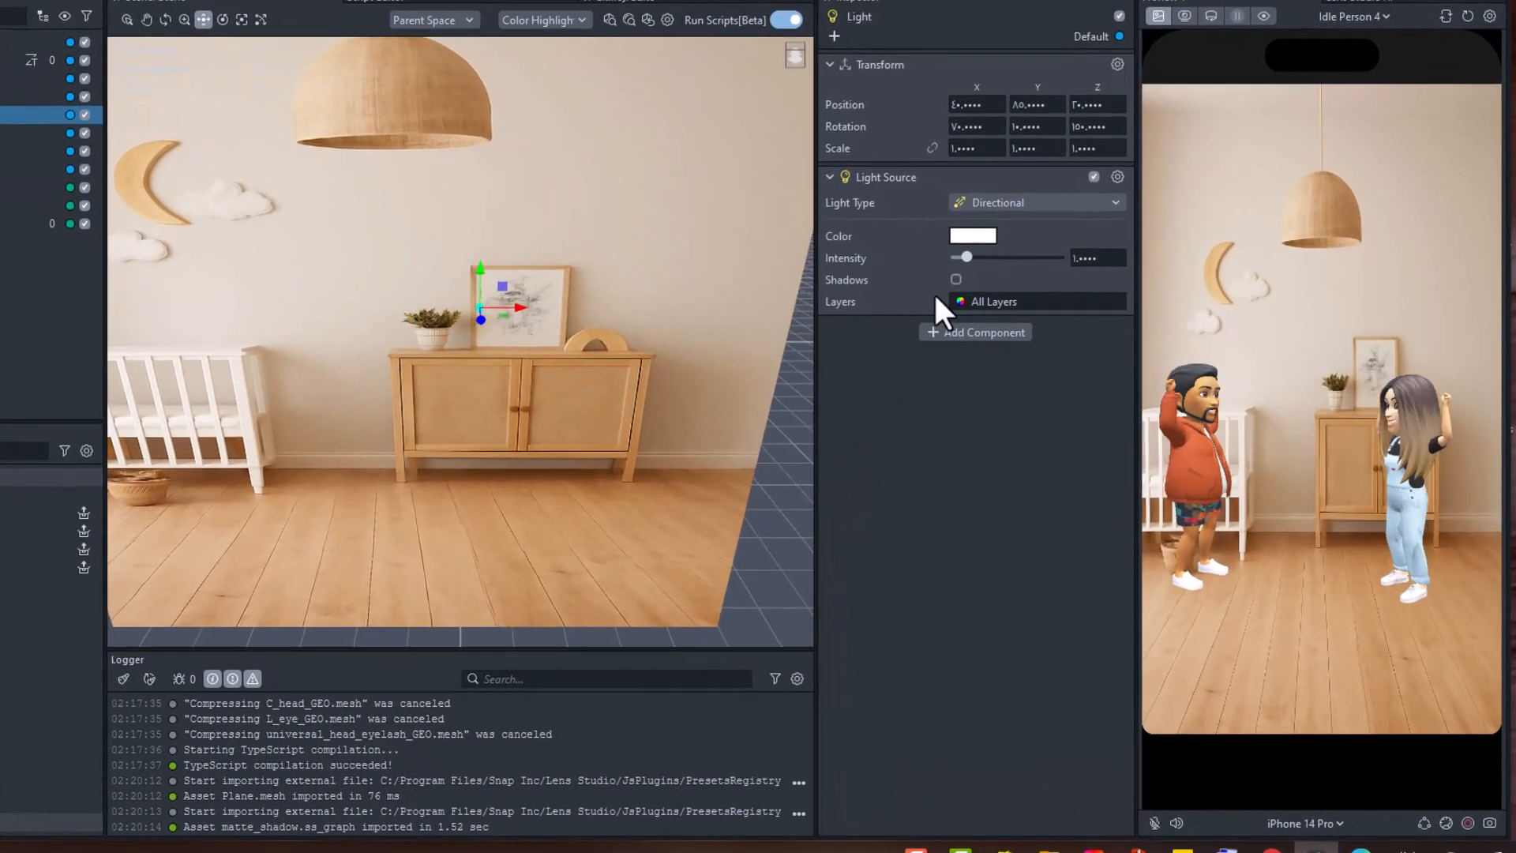
{"action": "left_click", "coordinate": [955, 279]}
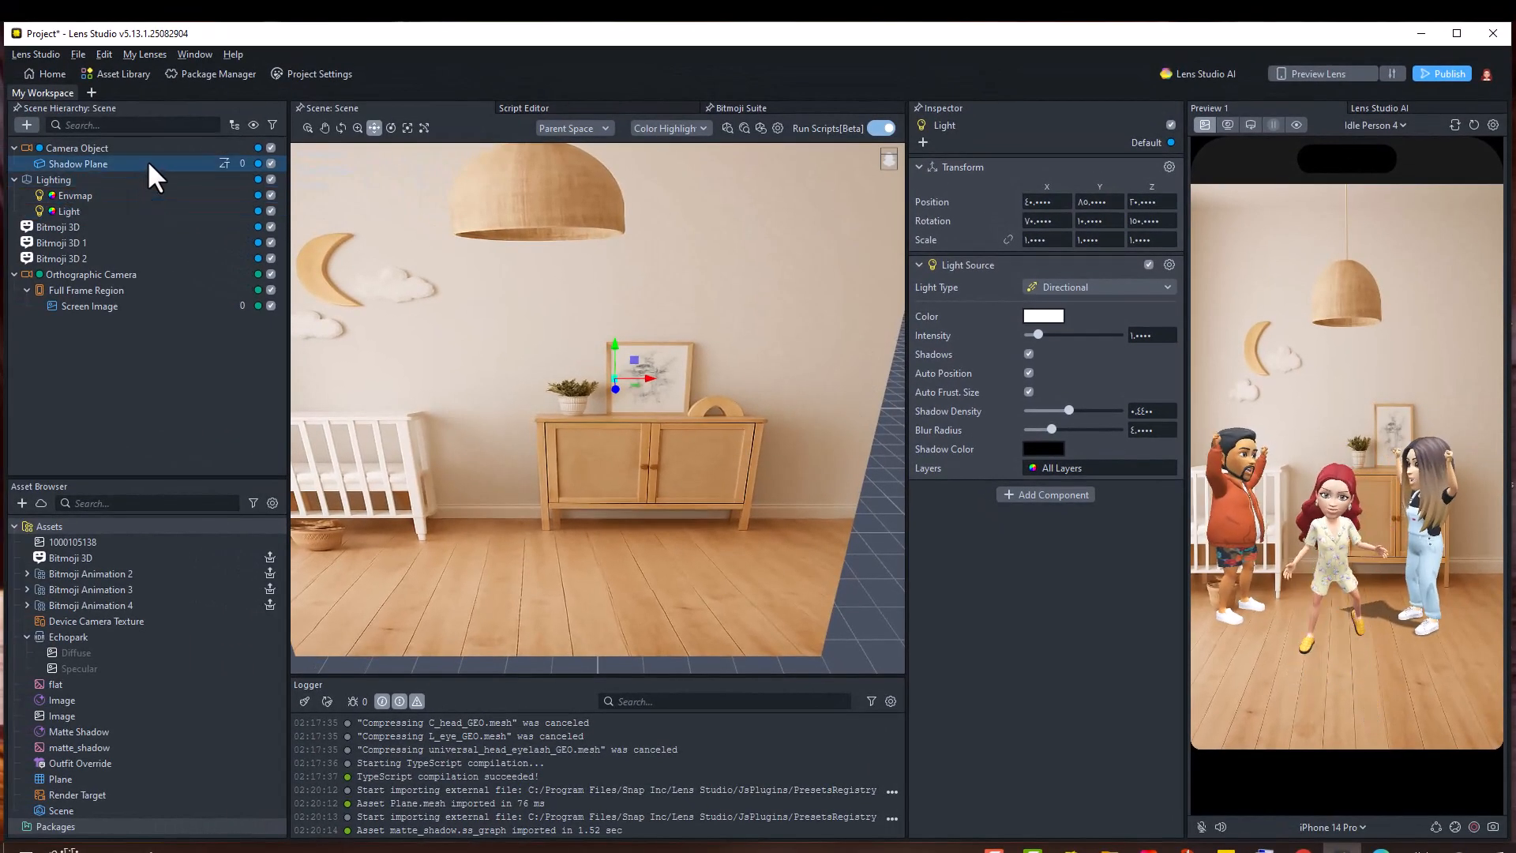
Hide the background image and scale up the Shadow Plane under the avatars
{"action": "left_click", "coordinate": [147, 161]}
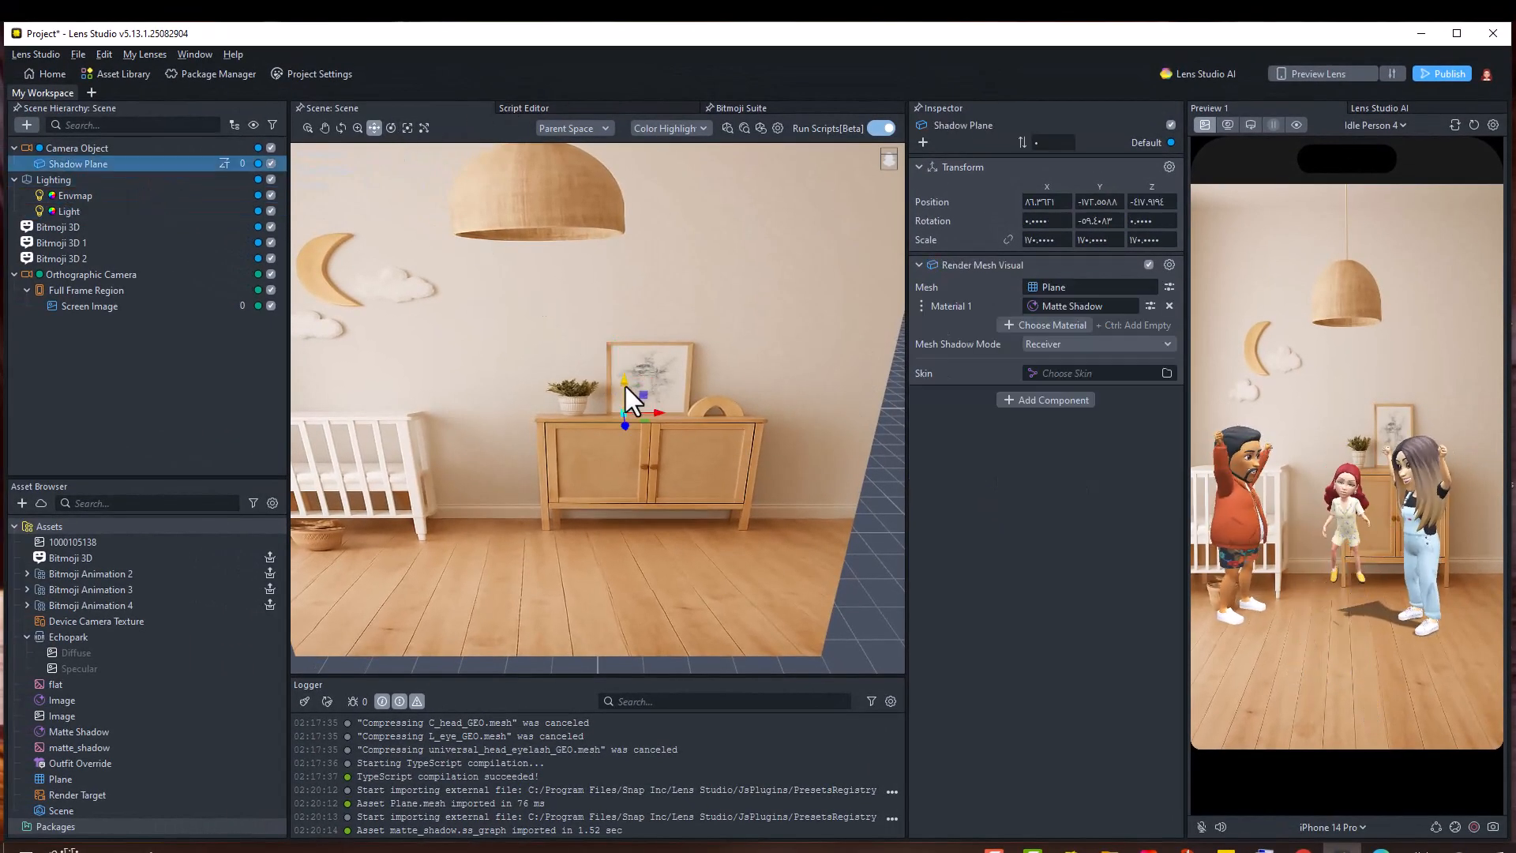
{"action": "mouse_move", "coordinate": [626, 386]}
{"action": "left_mouse_down"}
{"action": "mouse_move", "coordinate": [615, 402]}
{"action": "mouse_move", "coordinate": [617, 389]}
{"action": "left_mouse_up"}
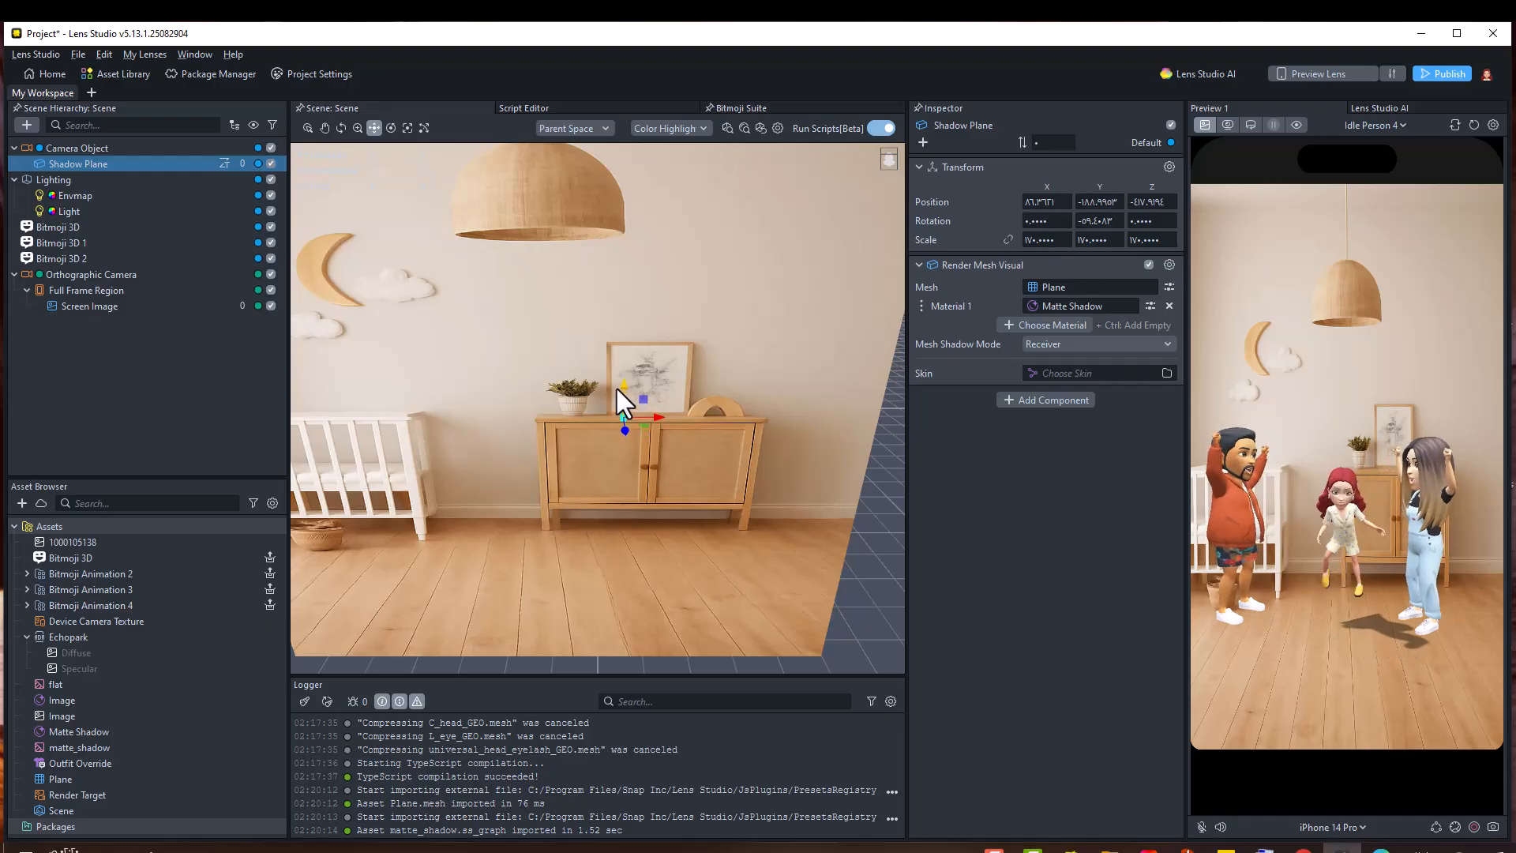
{"action": "left_click", "coordinate": [405, 130]}
{"action": "left_click", "coordinate": [271, 305]}
{"action": "left_click", "coordinate": [150, 164]}
{"action": "left_click_drag", "start_coordinate": [623, 417], "coordinate": [661, 395]}
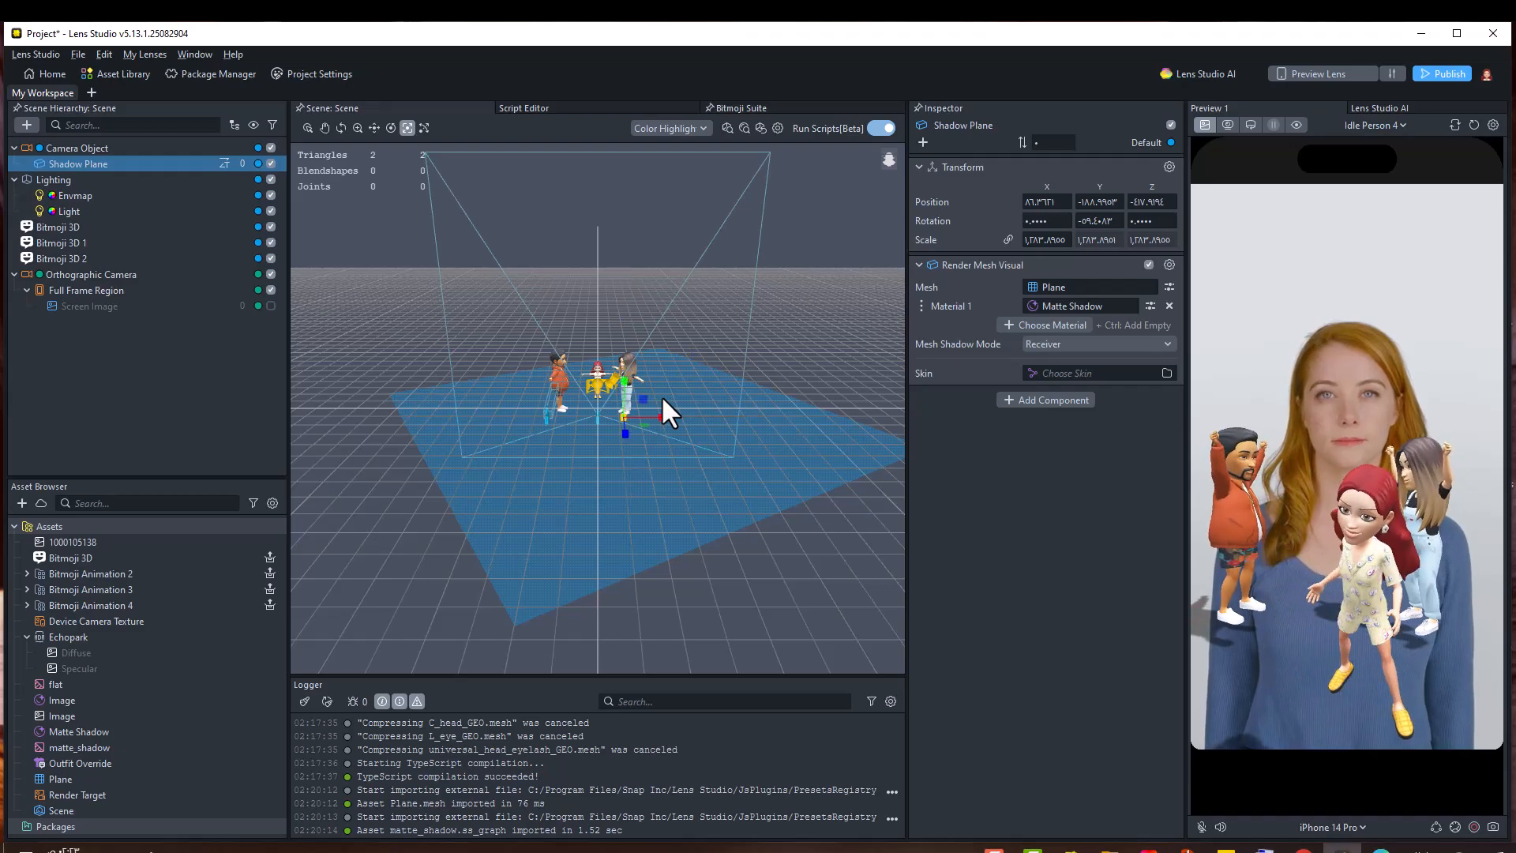
{"action": "left_click", "coordinate": [374, 127]}
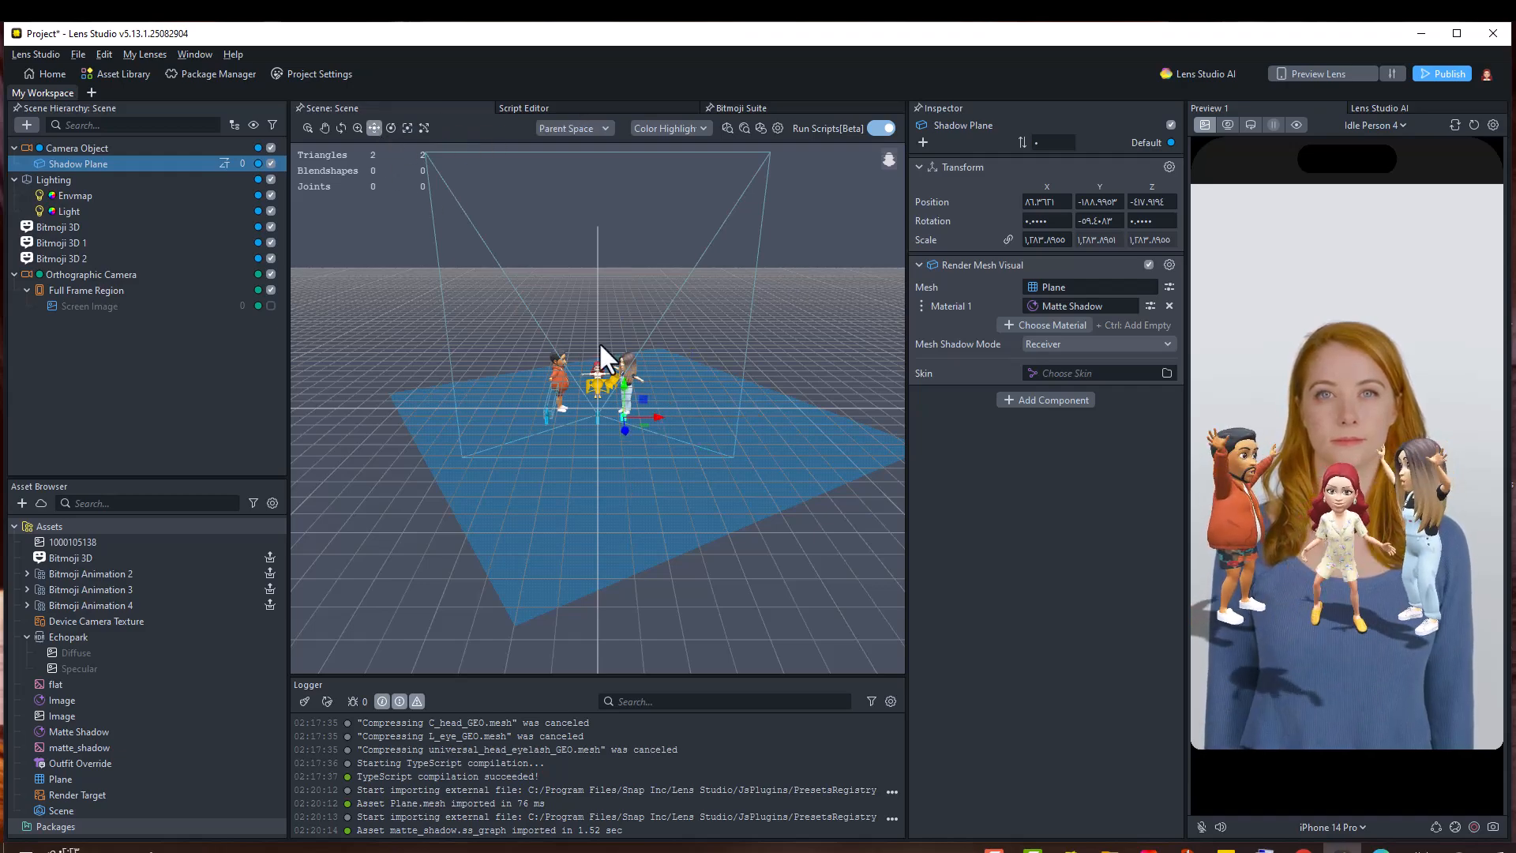